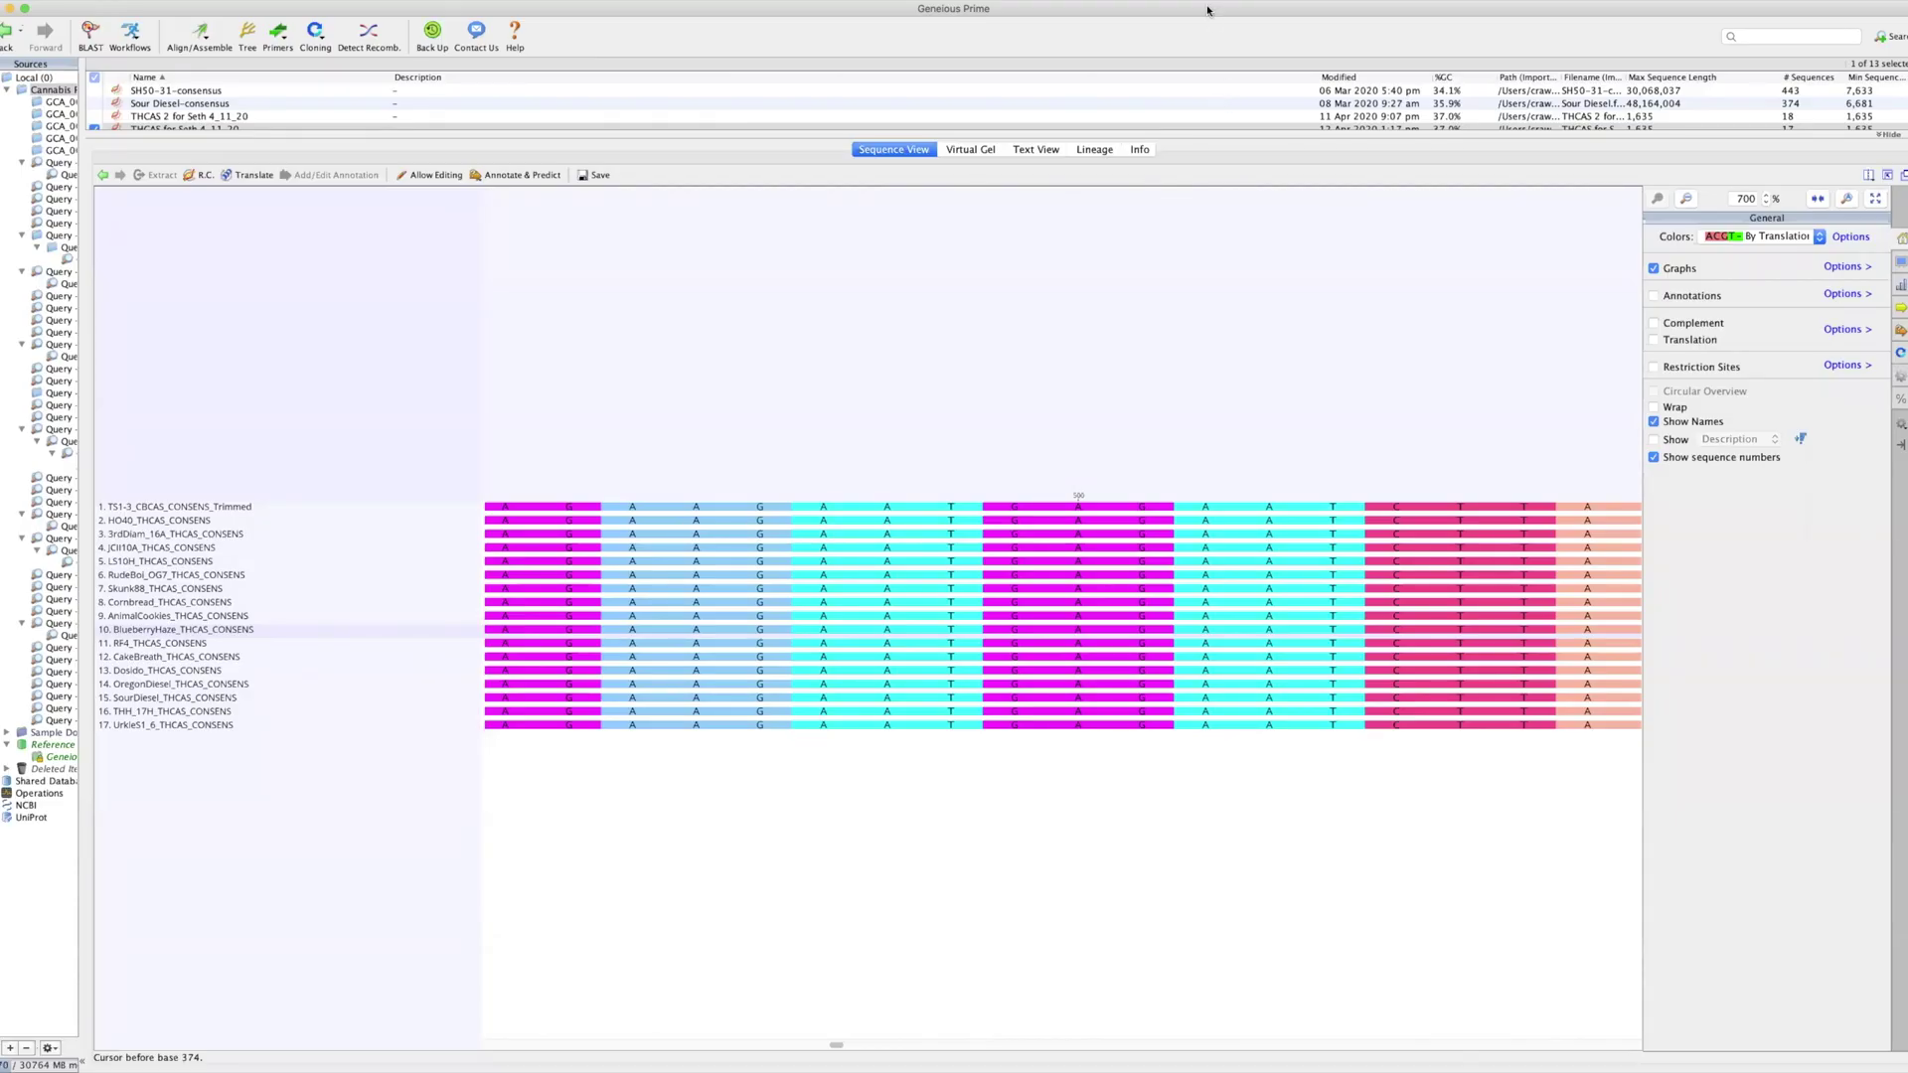
Step: Set the alignment's colors to the plain ACGT scheme and select bases 491 to 493 of TS1-3_CBCAS_CONSENS_Trimmed
left_click(1803, 236)
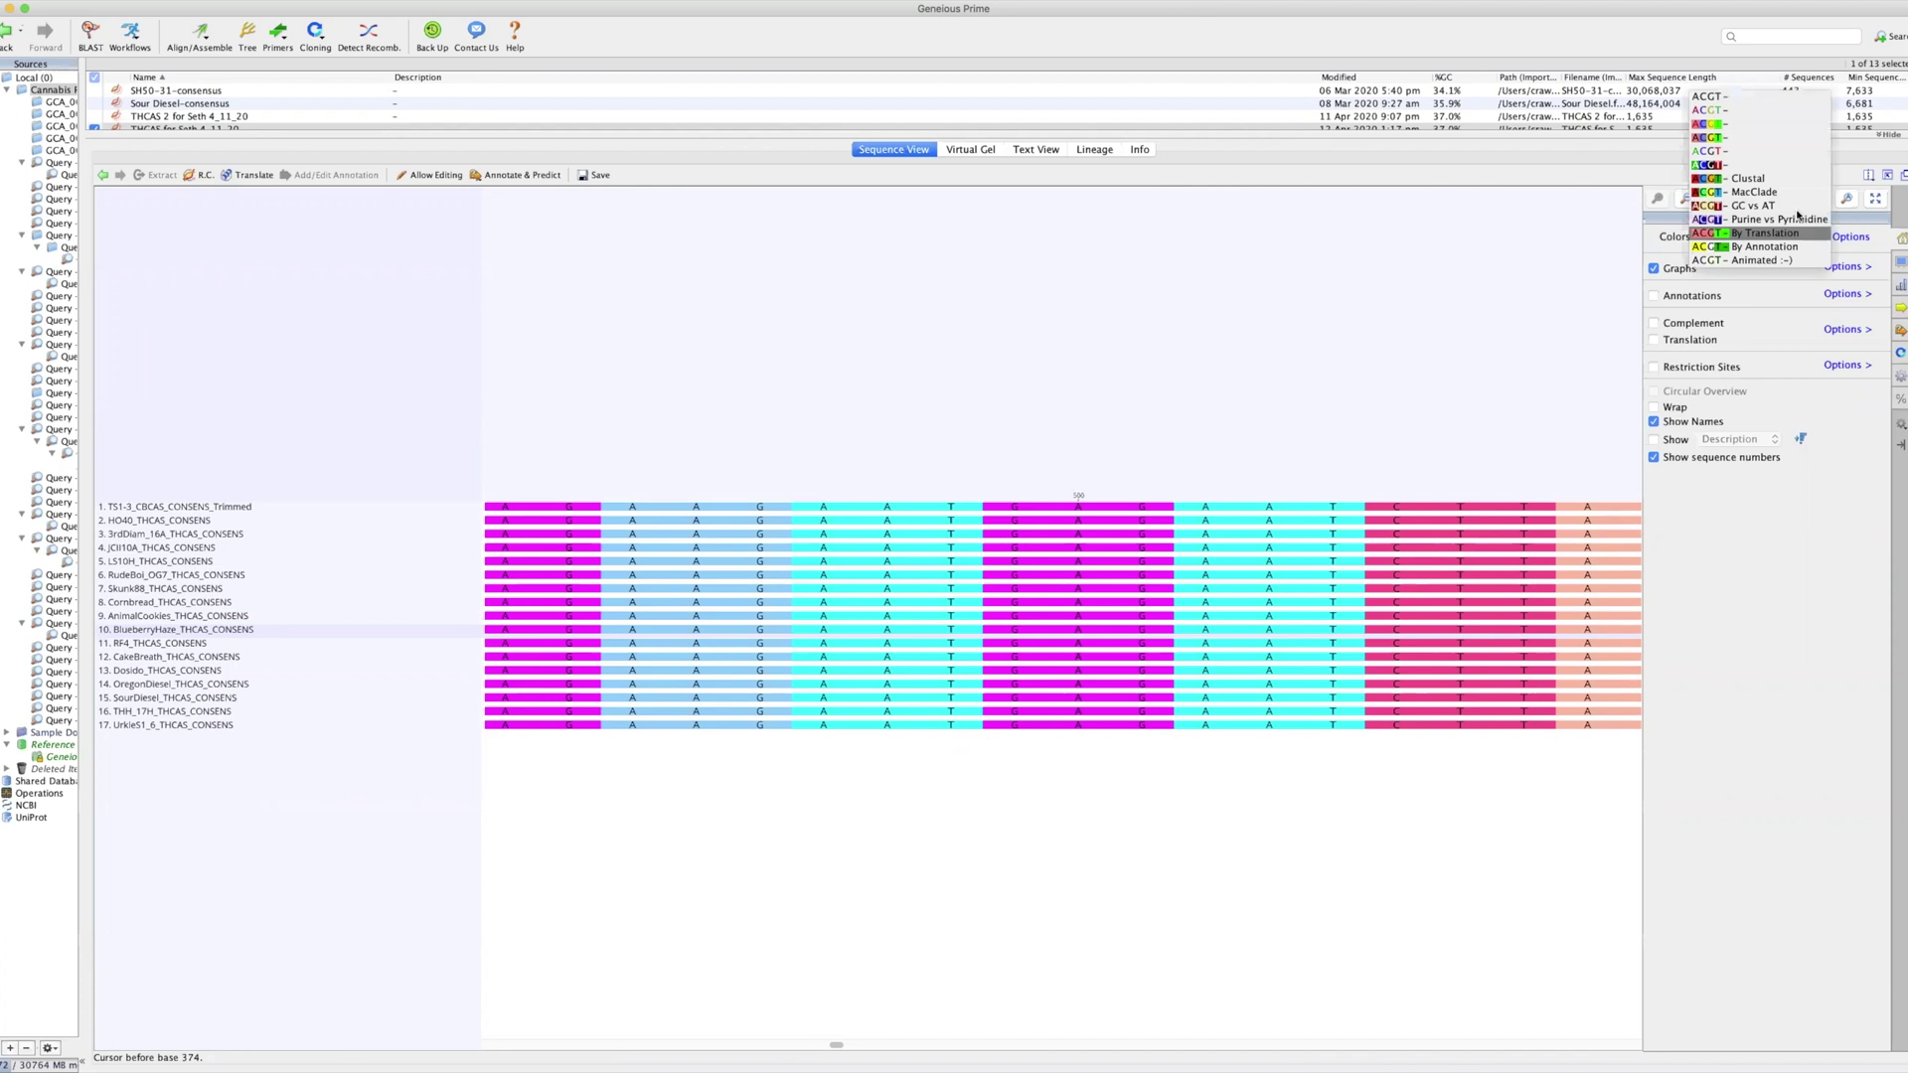
left_click(1719, 97)
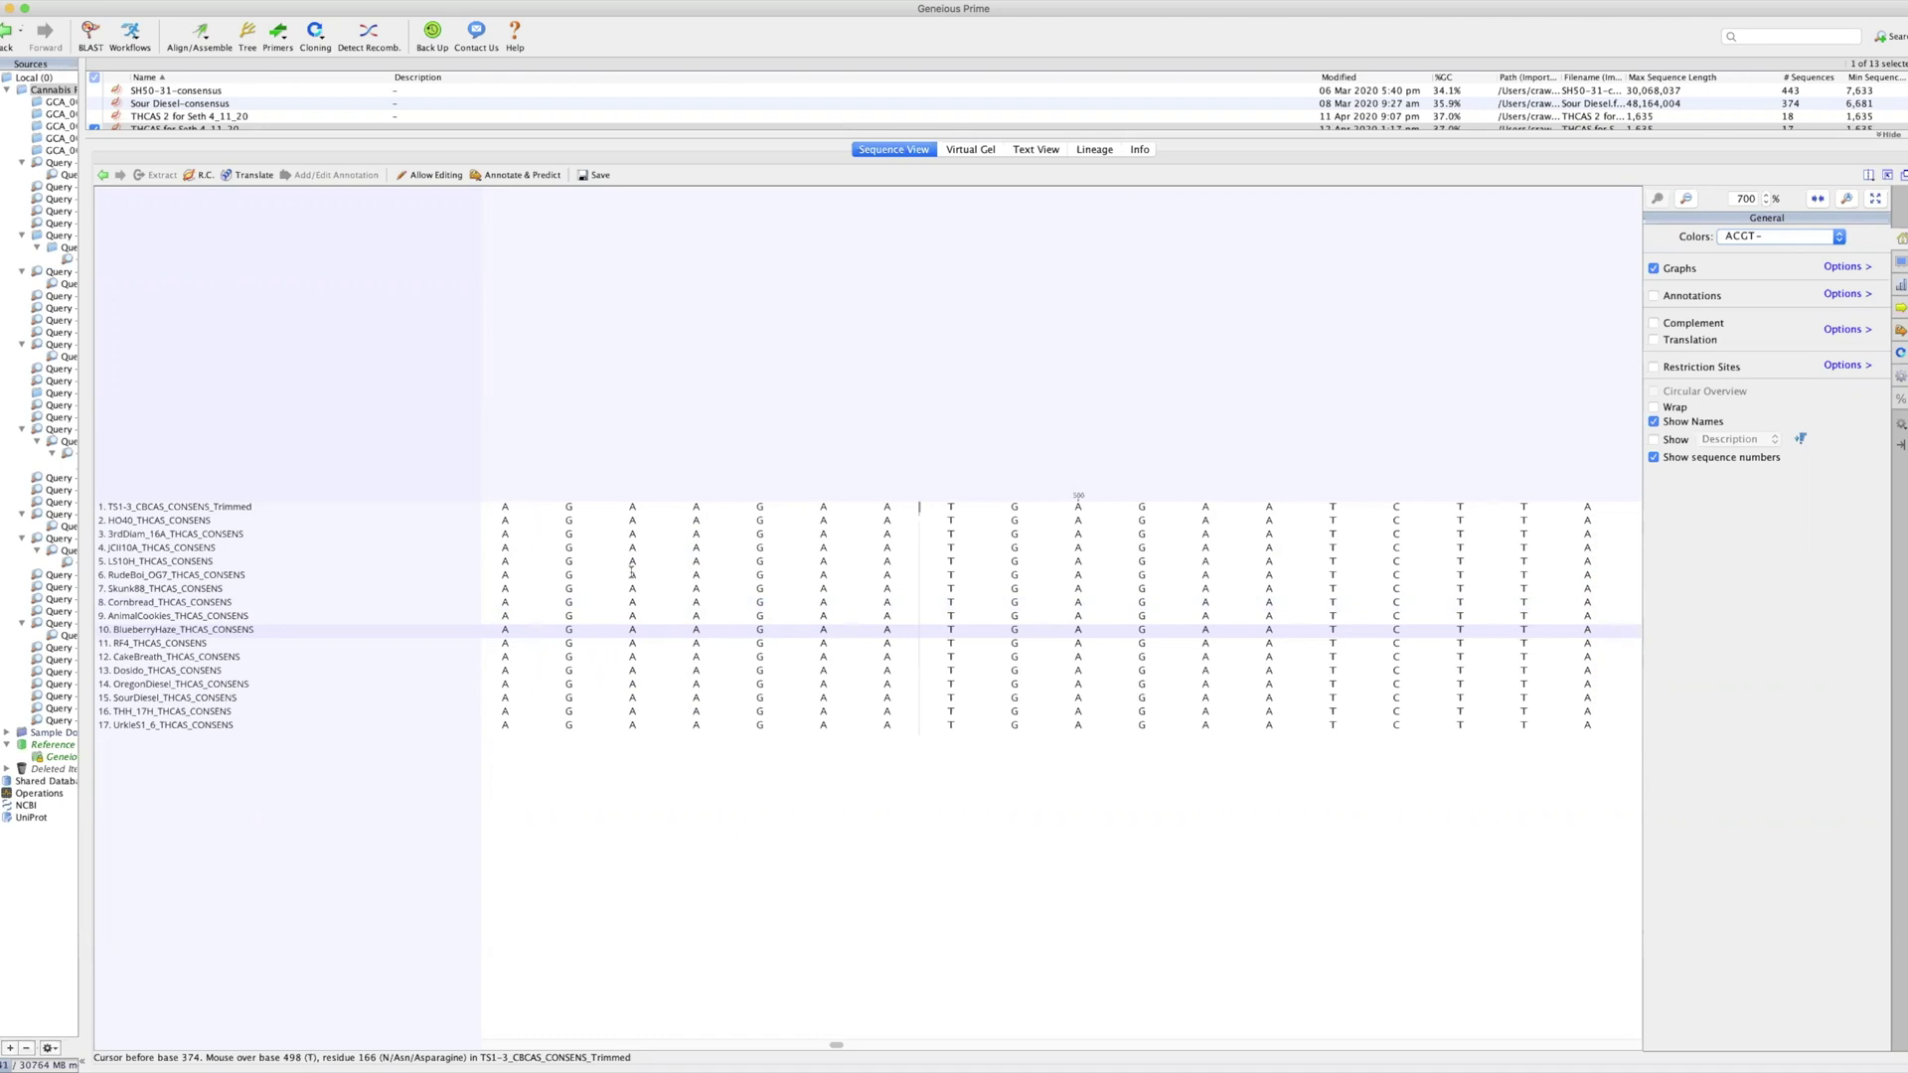
left_click_drag(512, 505, 648, 506)
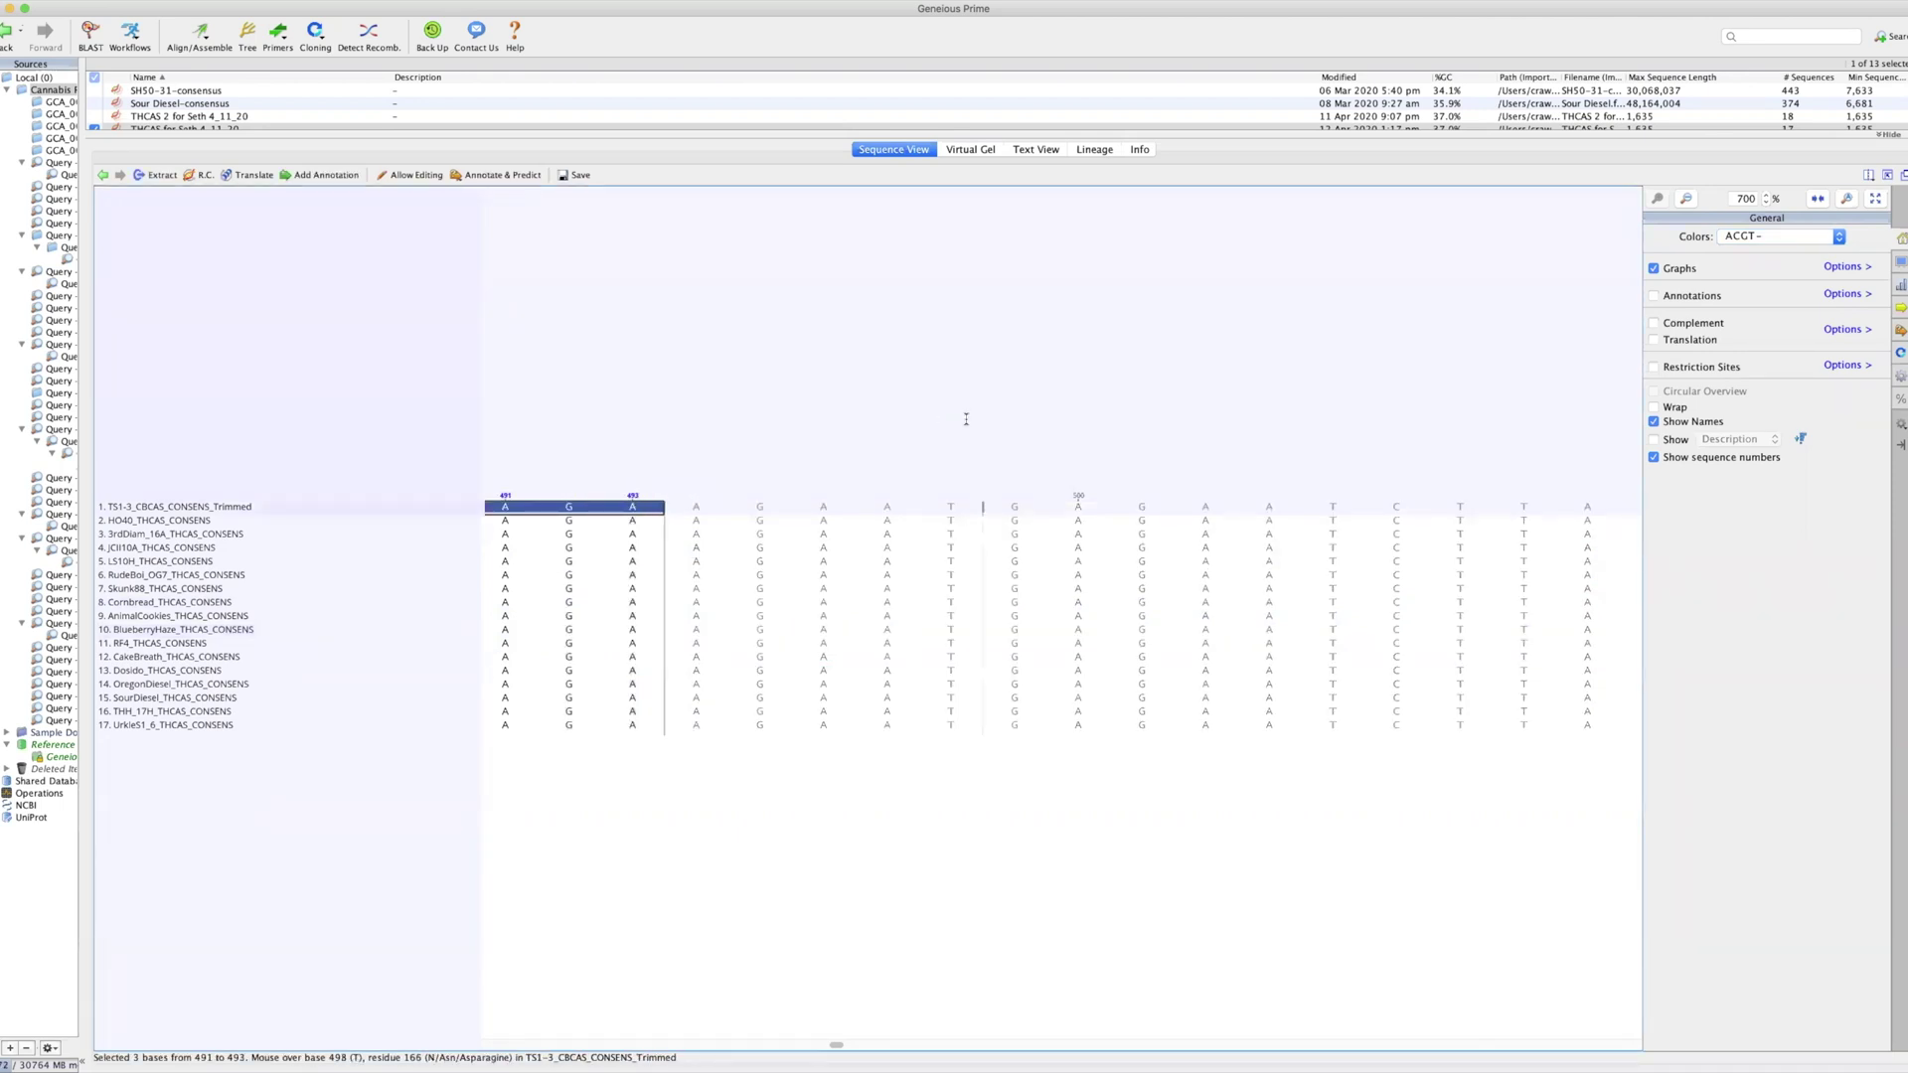
Step: Color the alignment By Translation and clear the base selection
left_click(1809, 236)
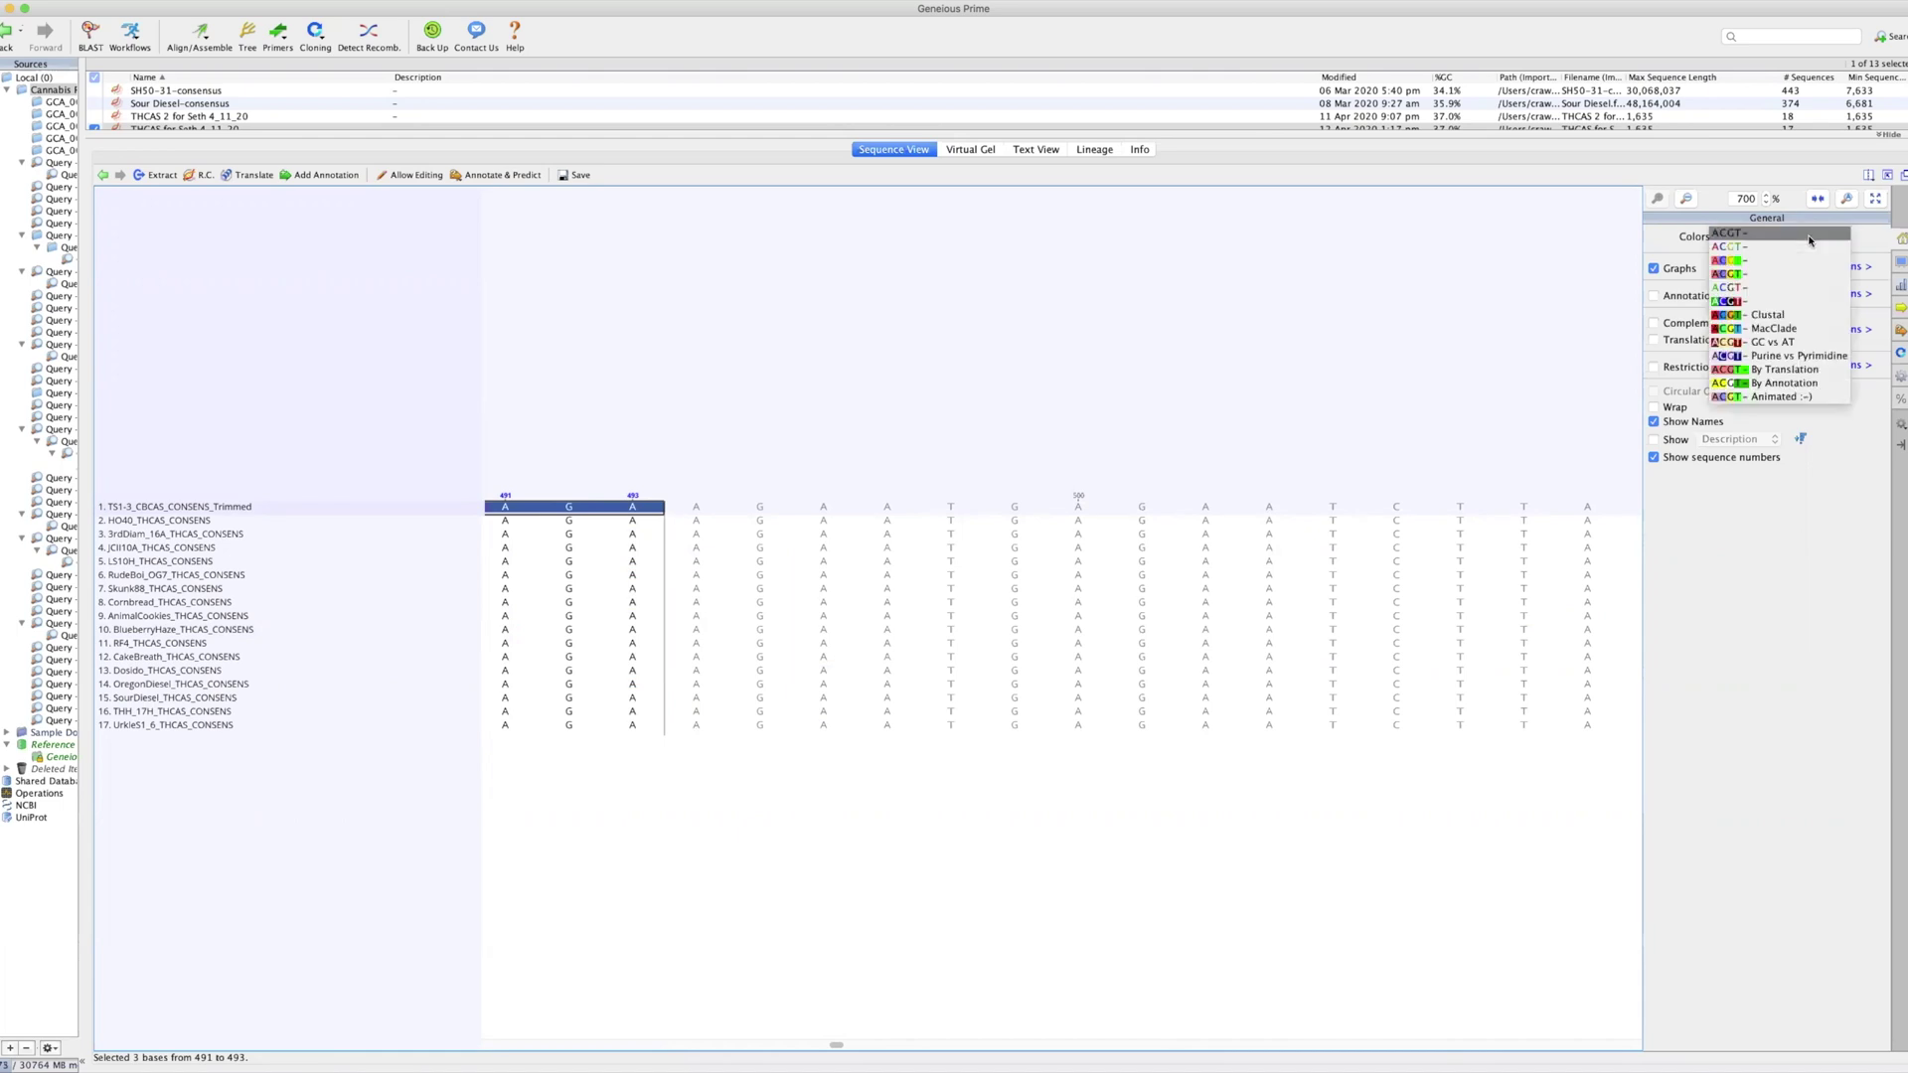
left_click(1828, 371)
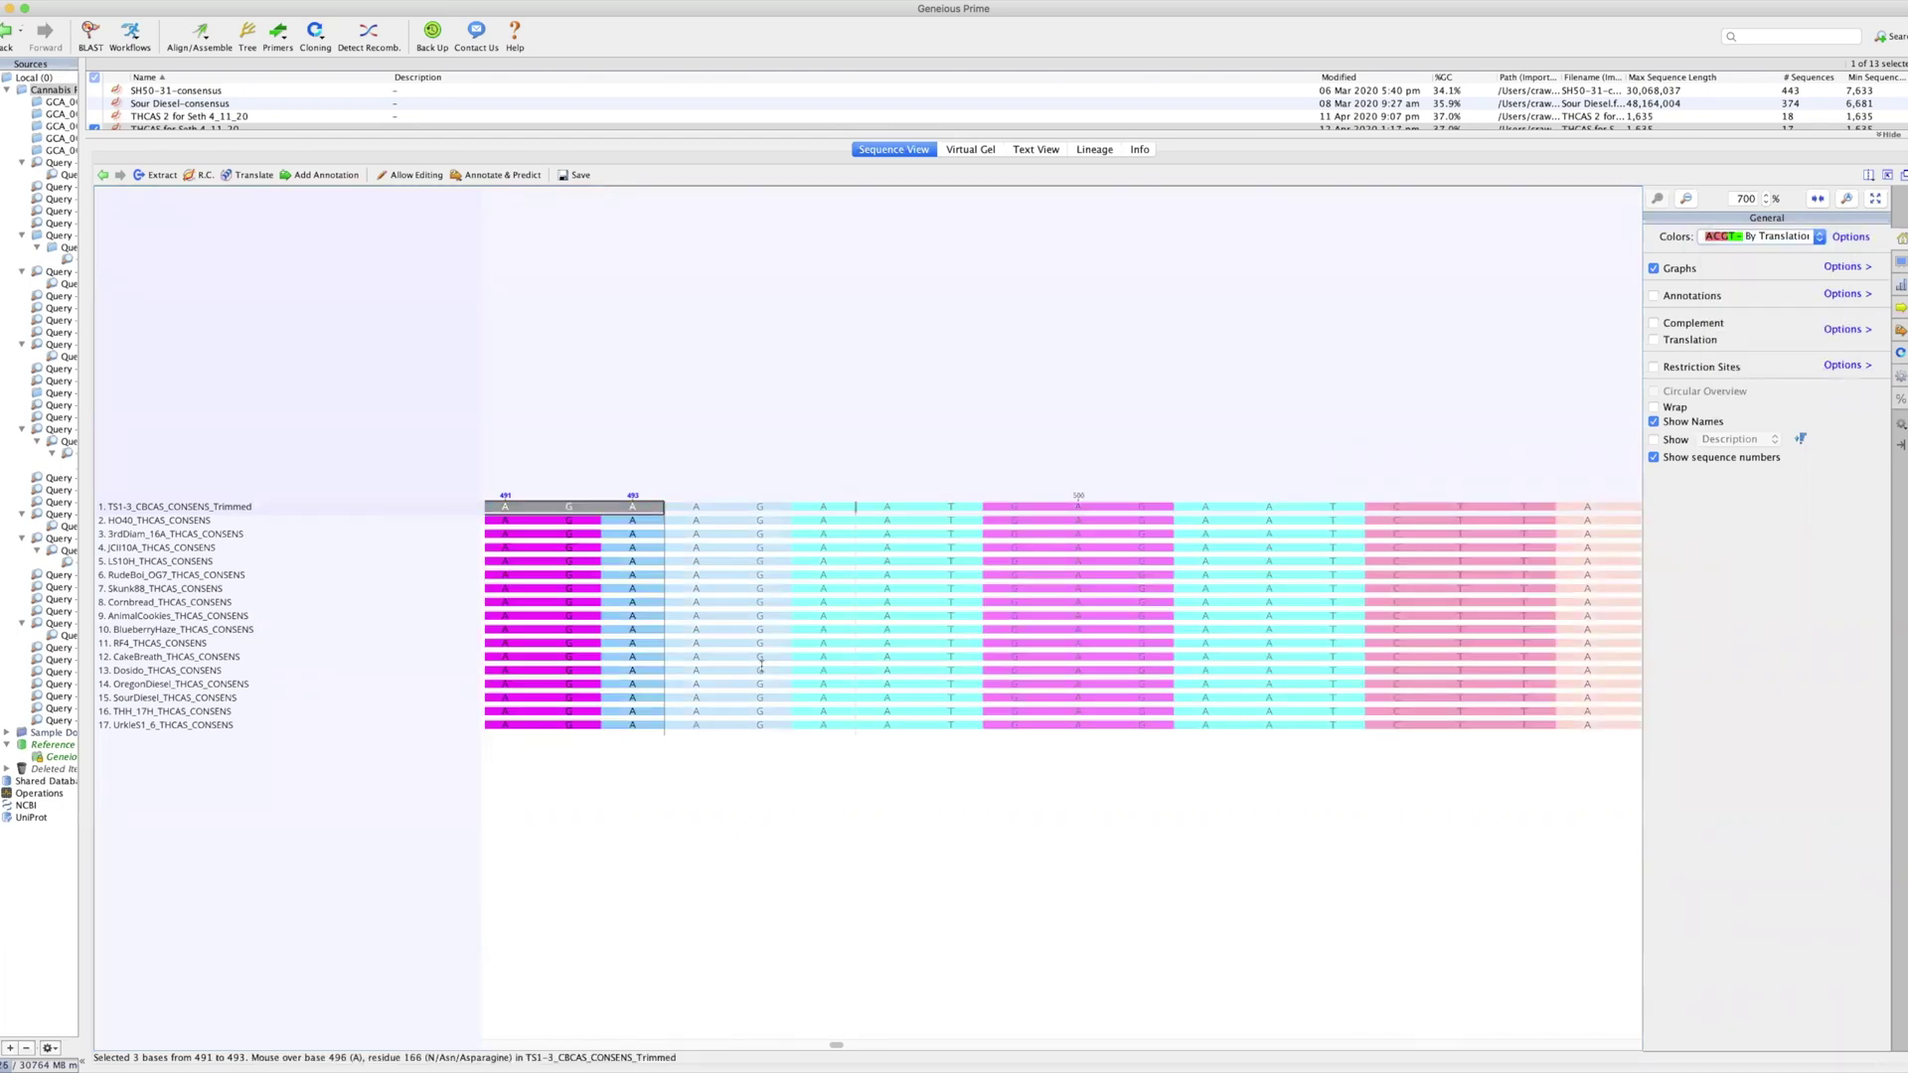
left_click(720, 845)
Step: View the alignment back to its first bases and at full length, and set the zoom to 400%
scroll(722, 843, "left", 5)
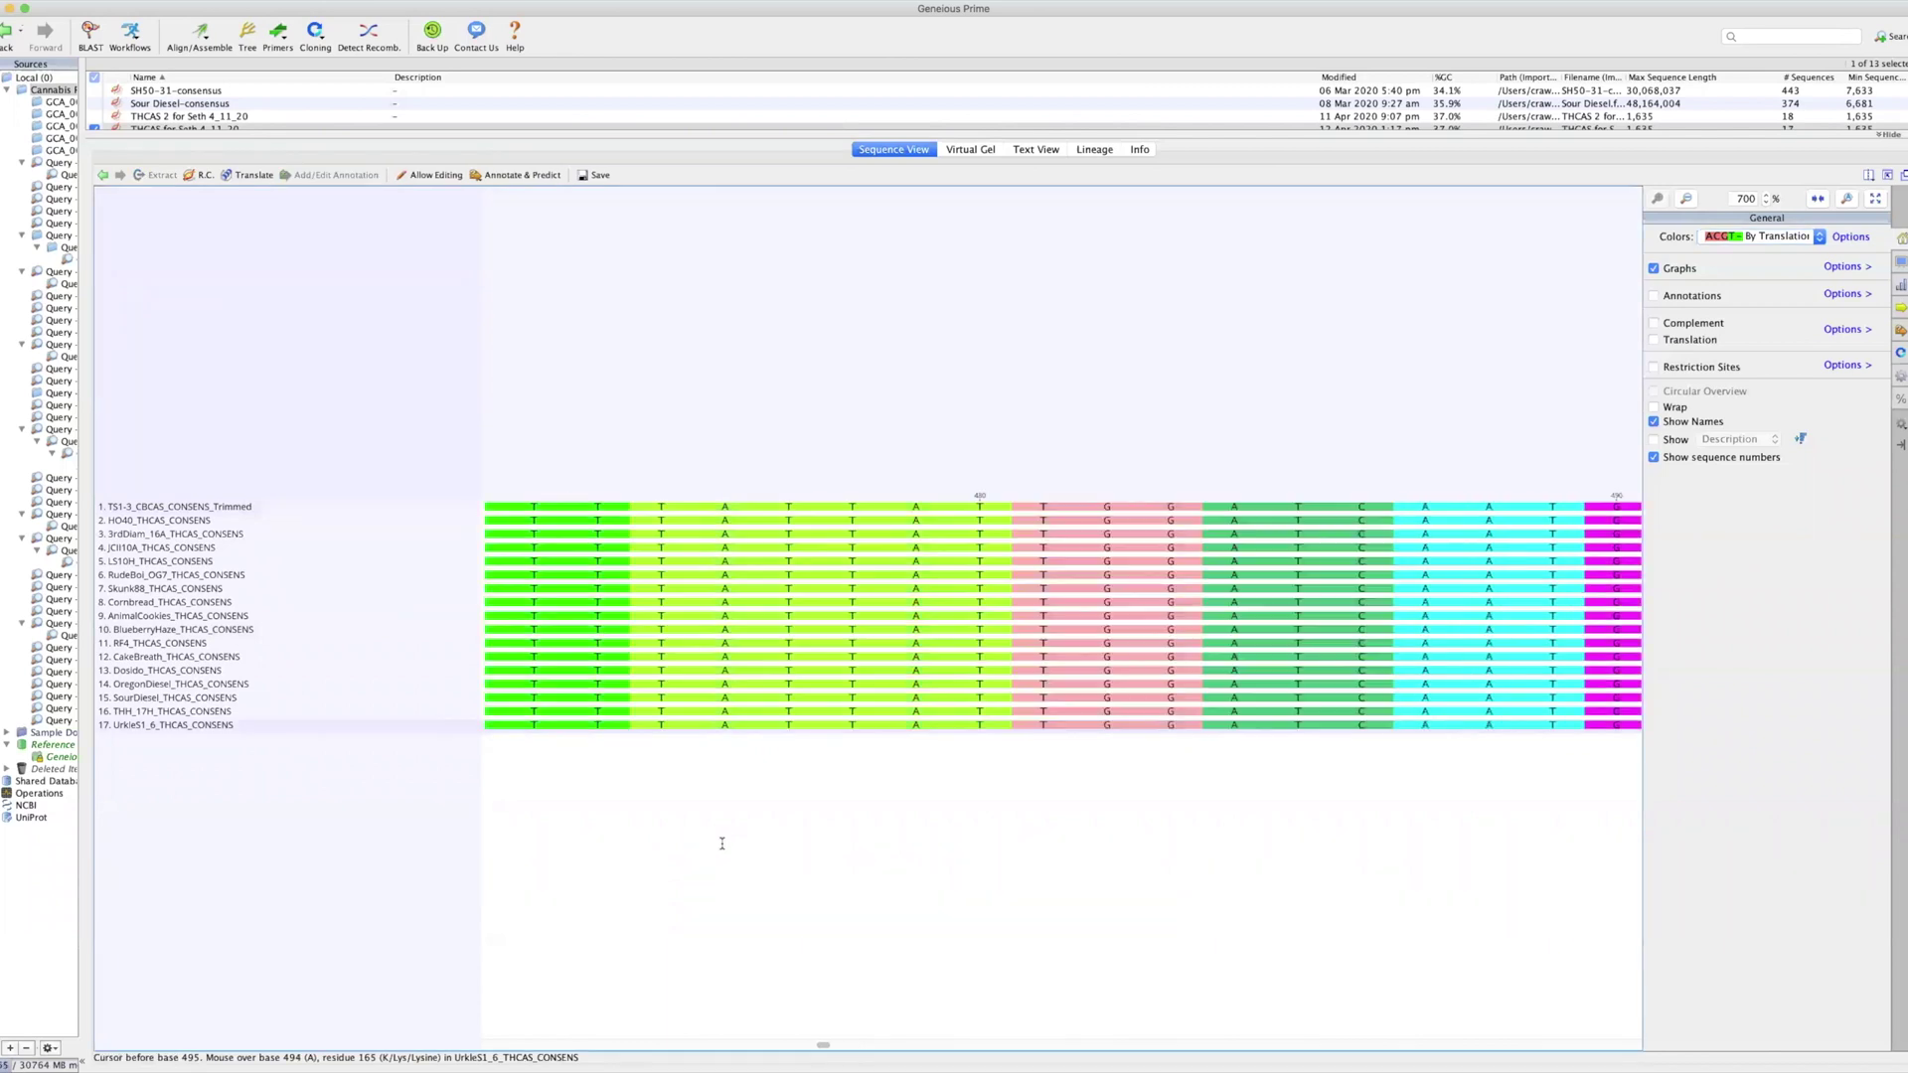
scroll(720, 840, "left", 15)
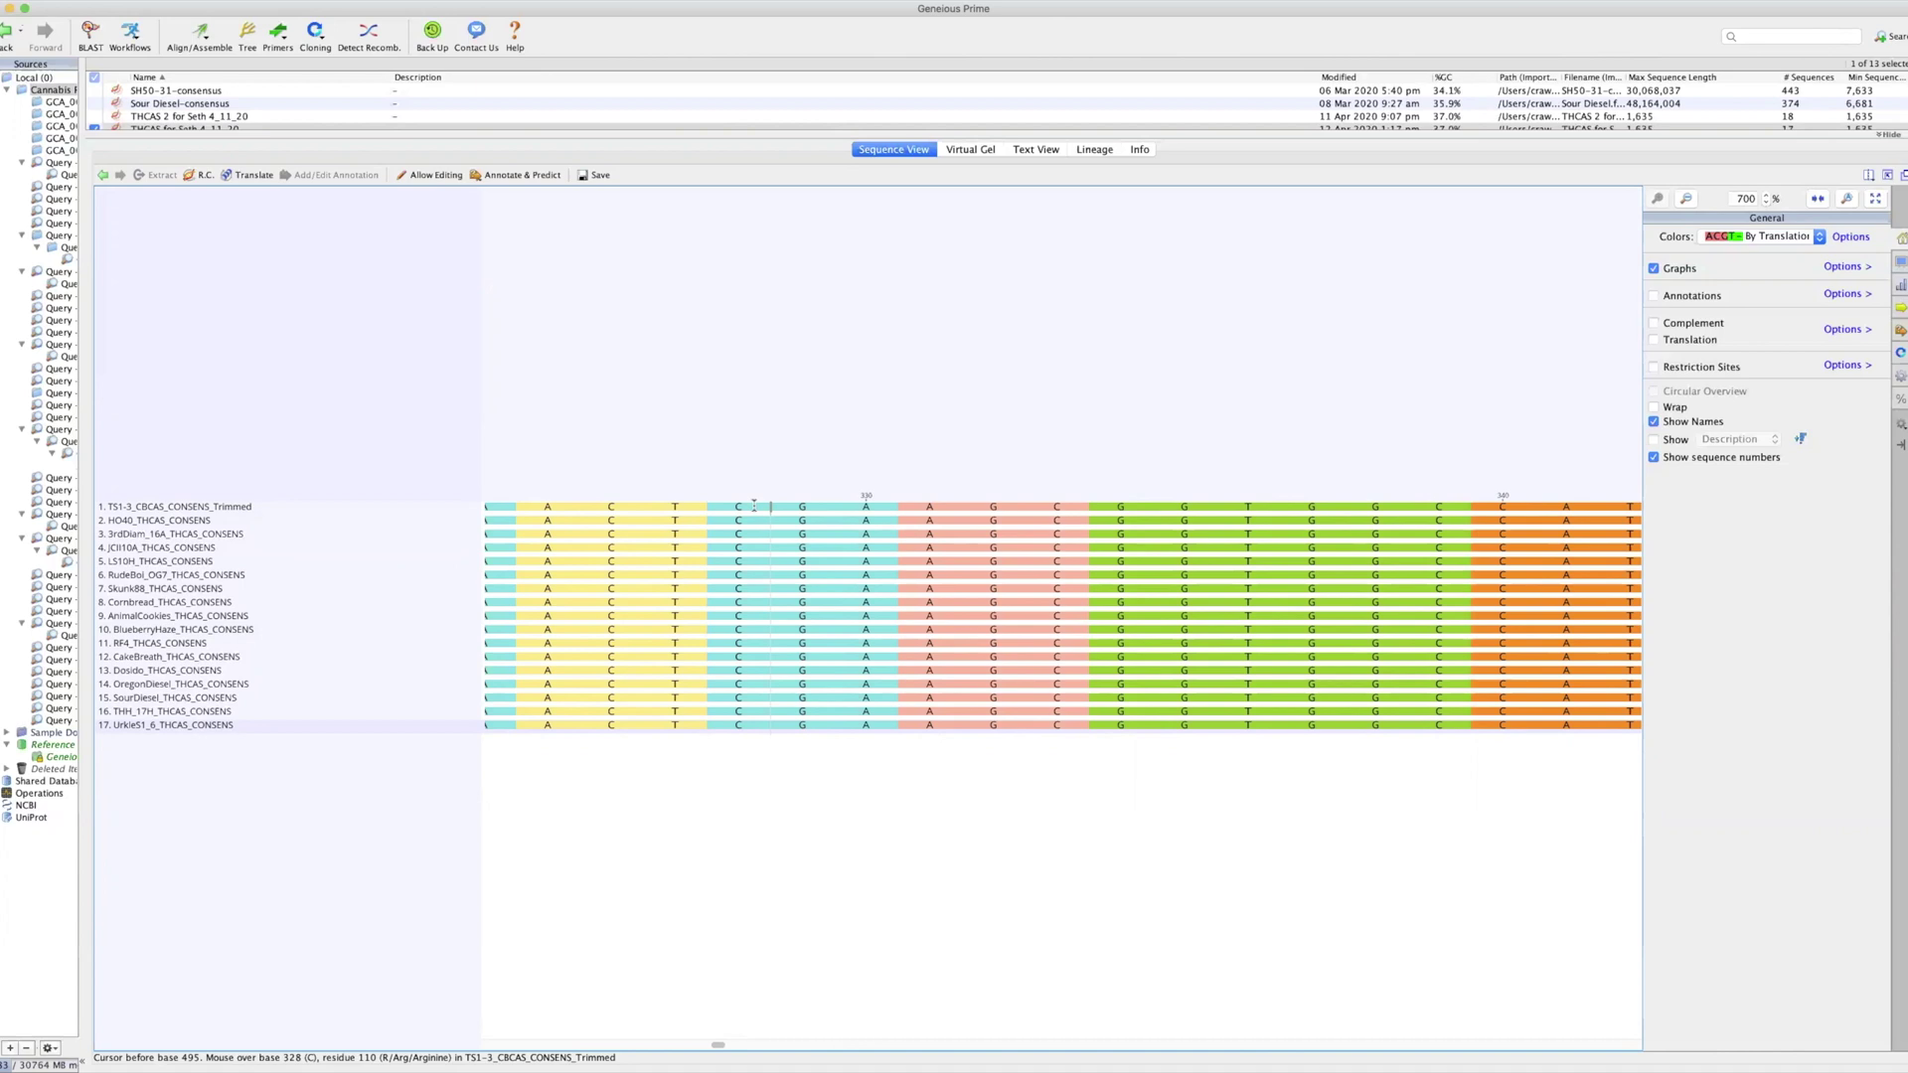
scroll(754, 506, "left", 15)
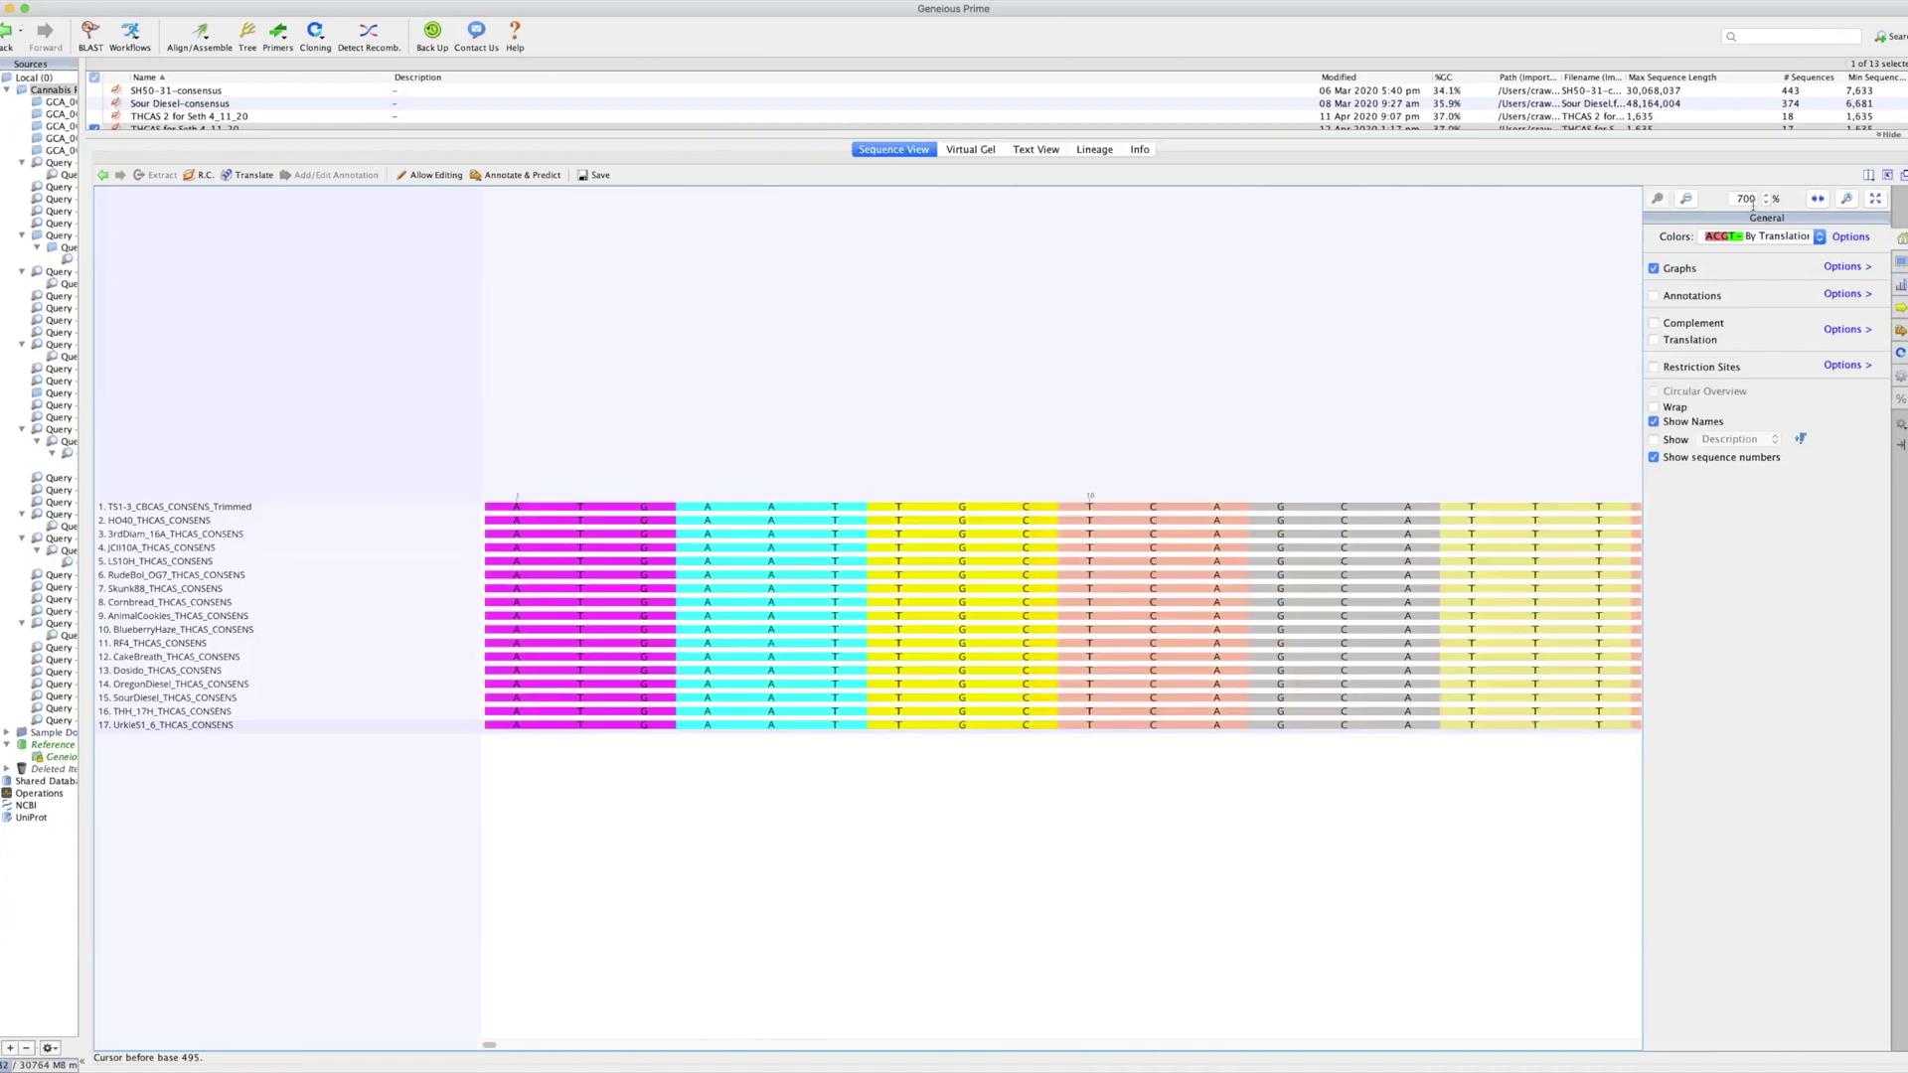
left_click(1685, 200)
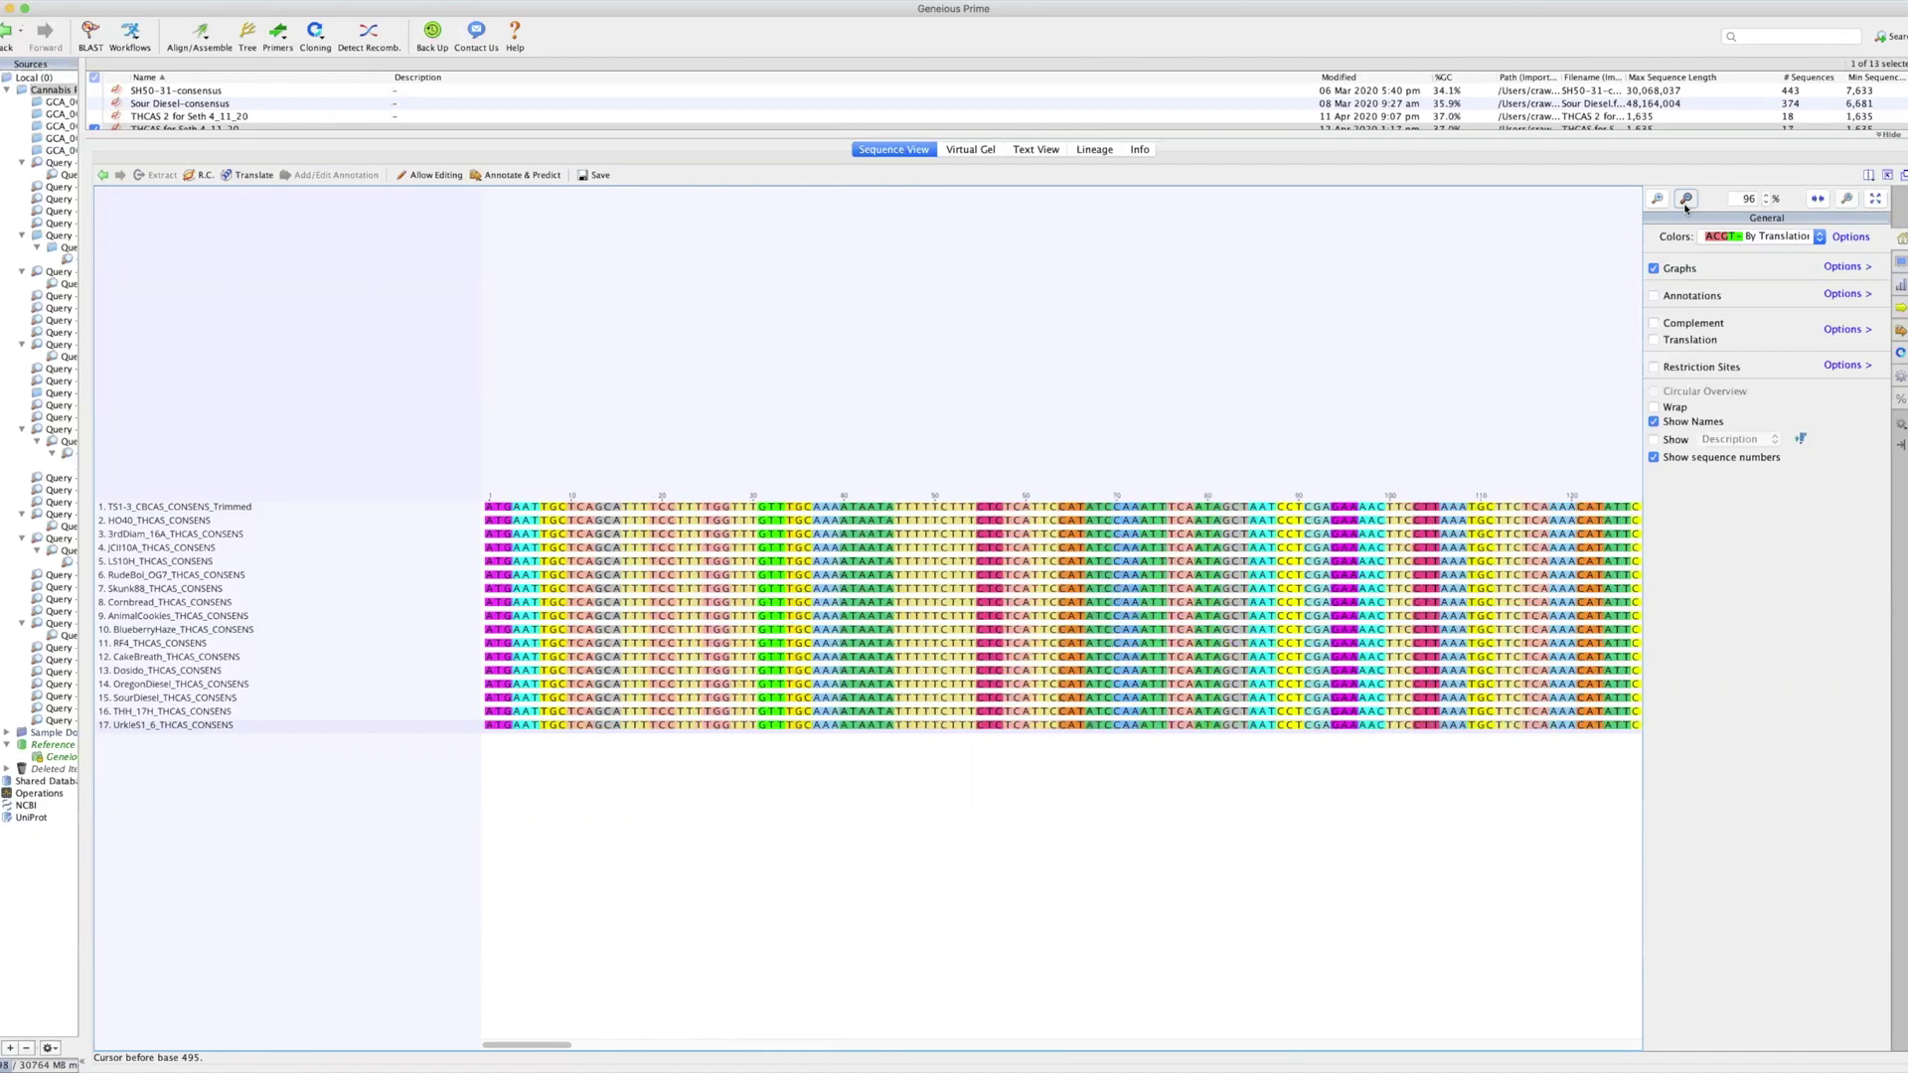
left_click(1685, 200)
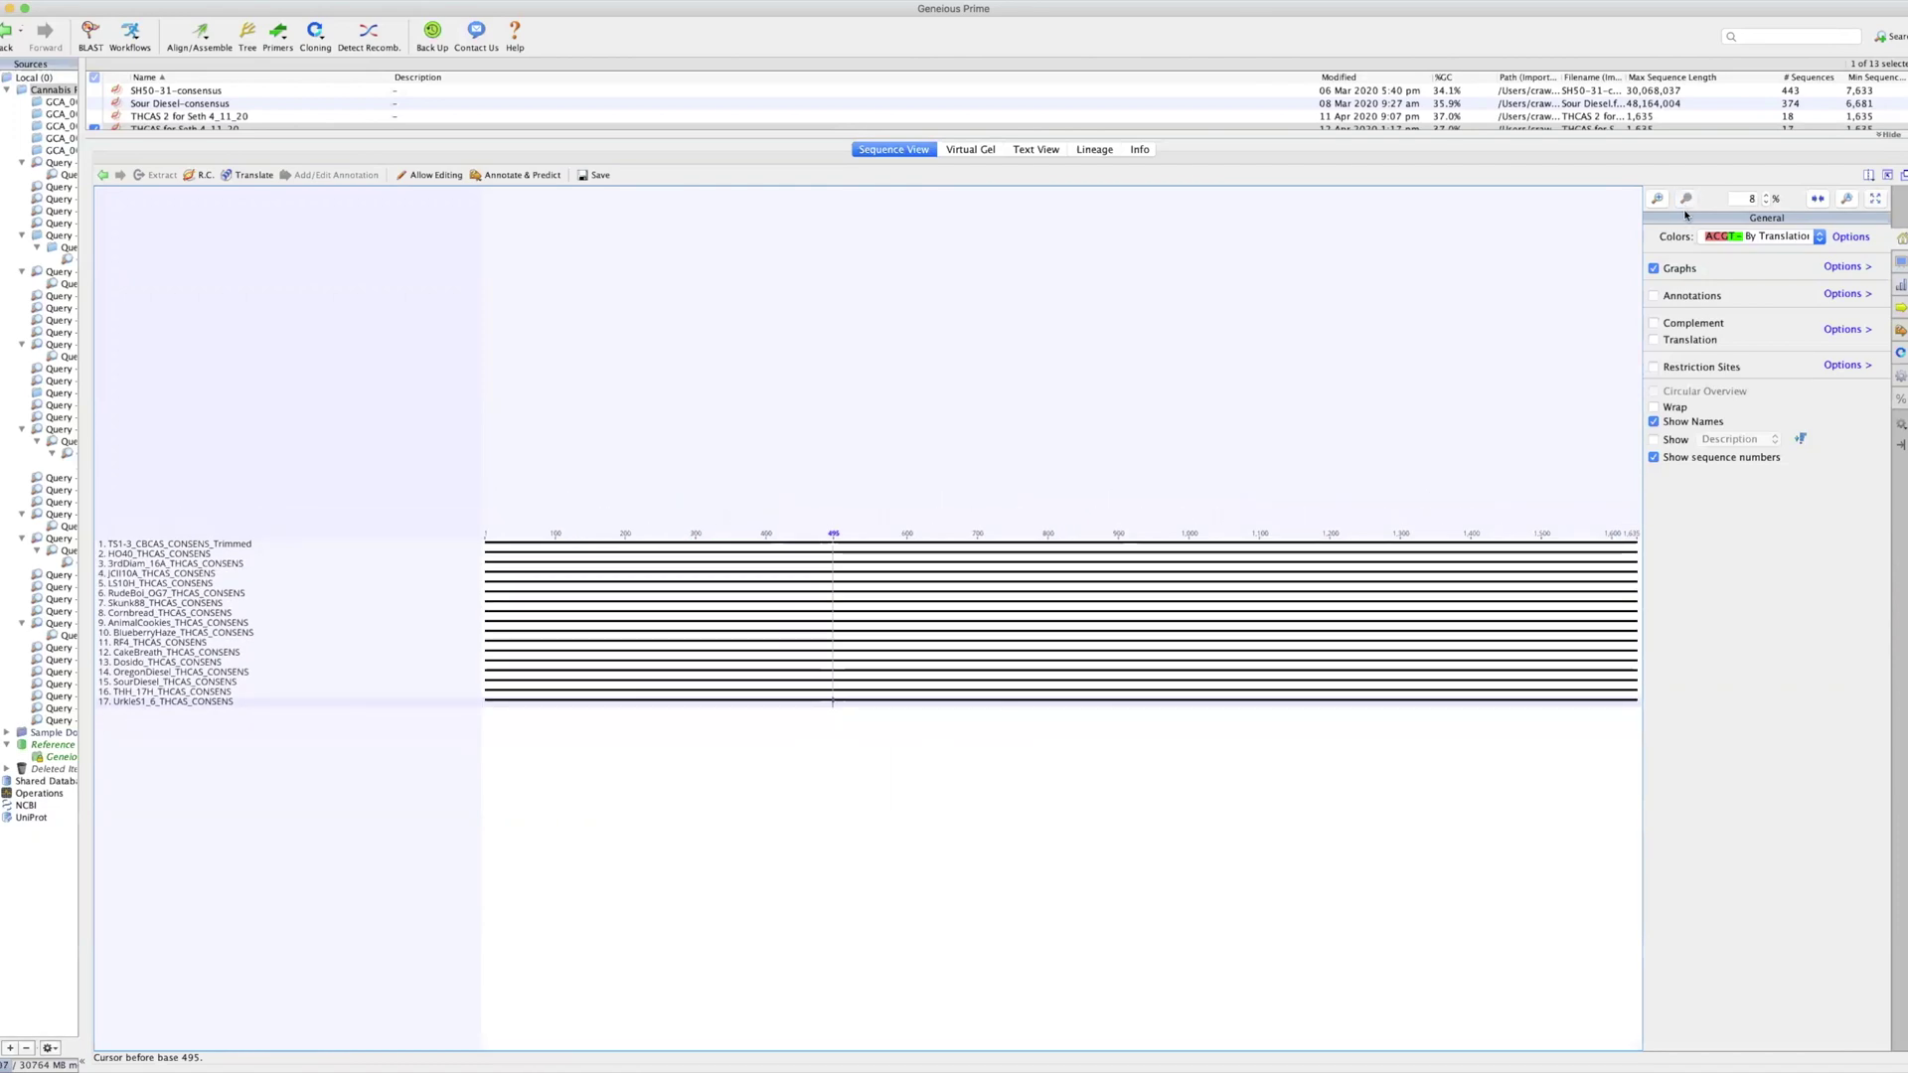
left_click(1655, 201)
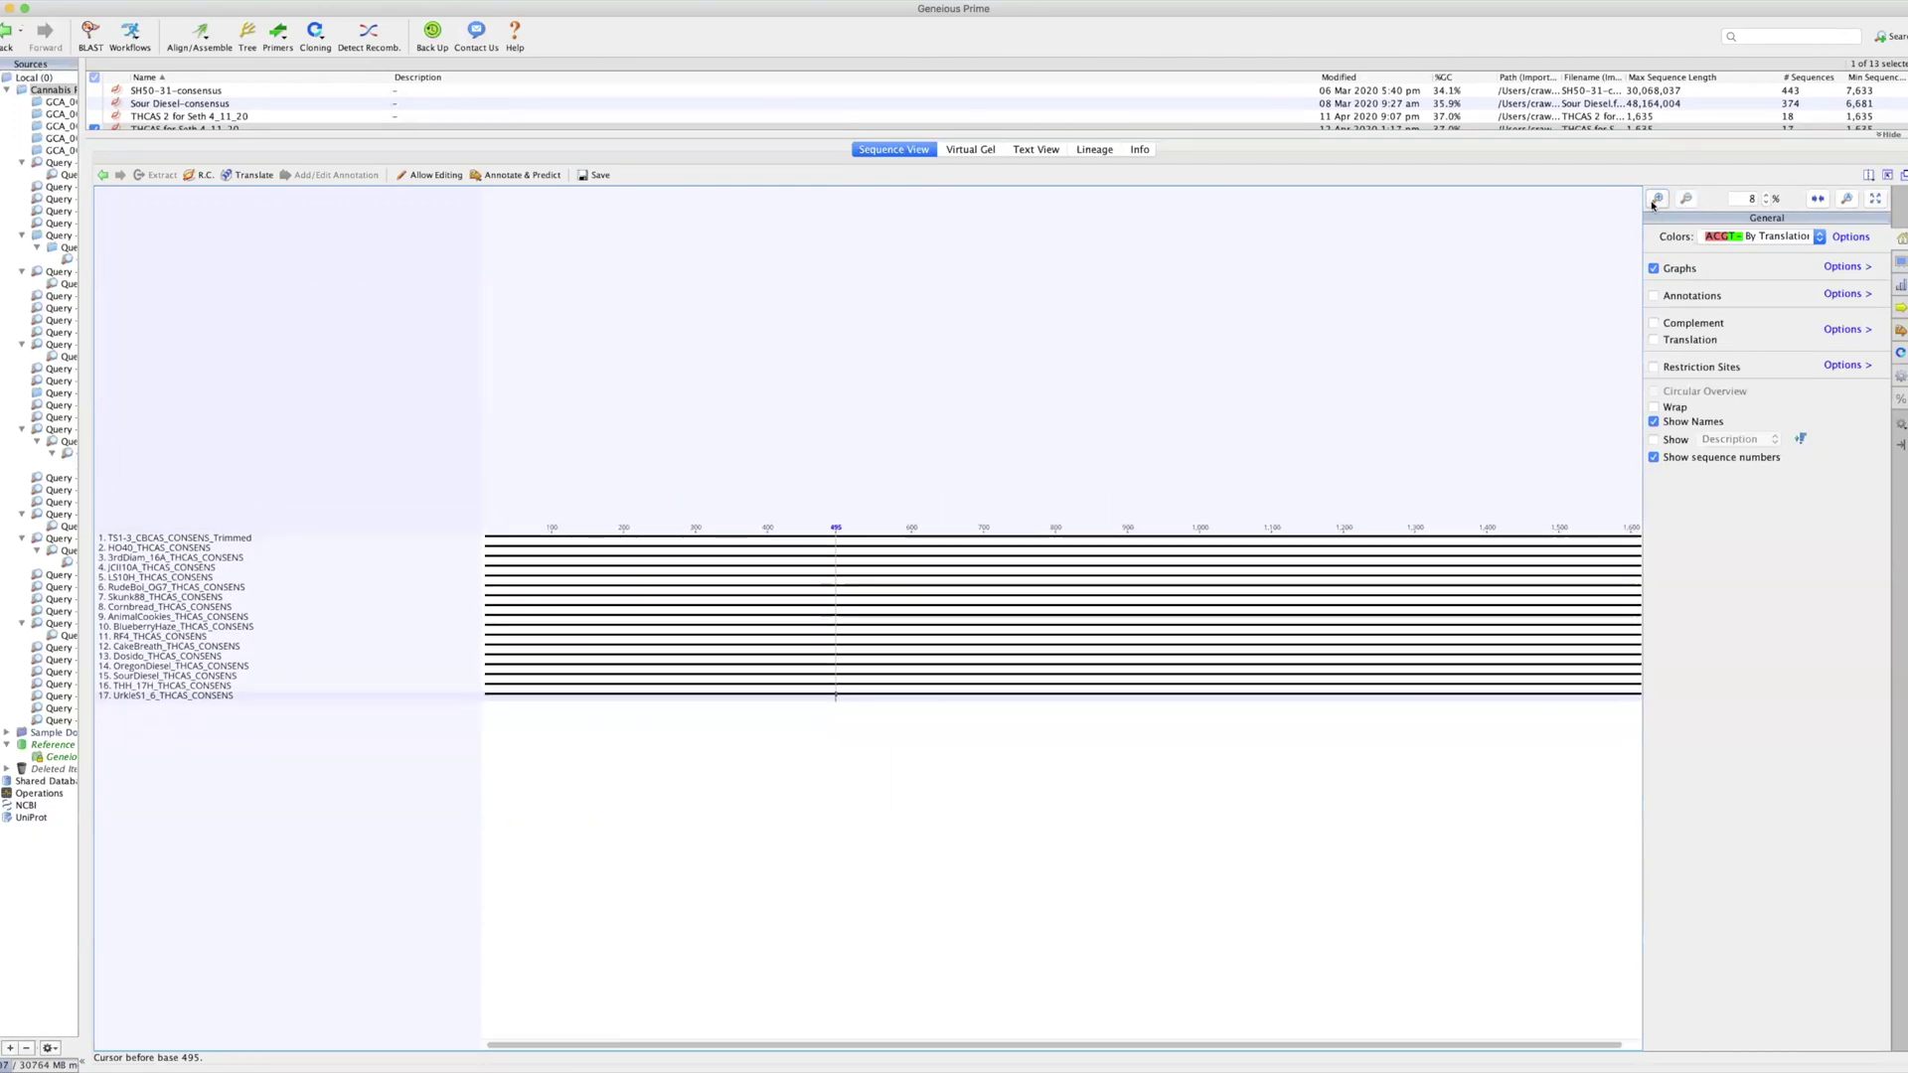
left_click(1655, 201)
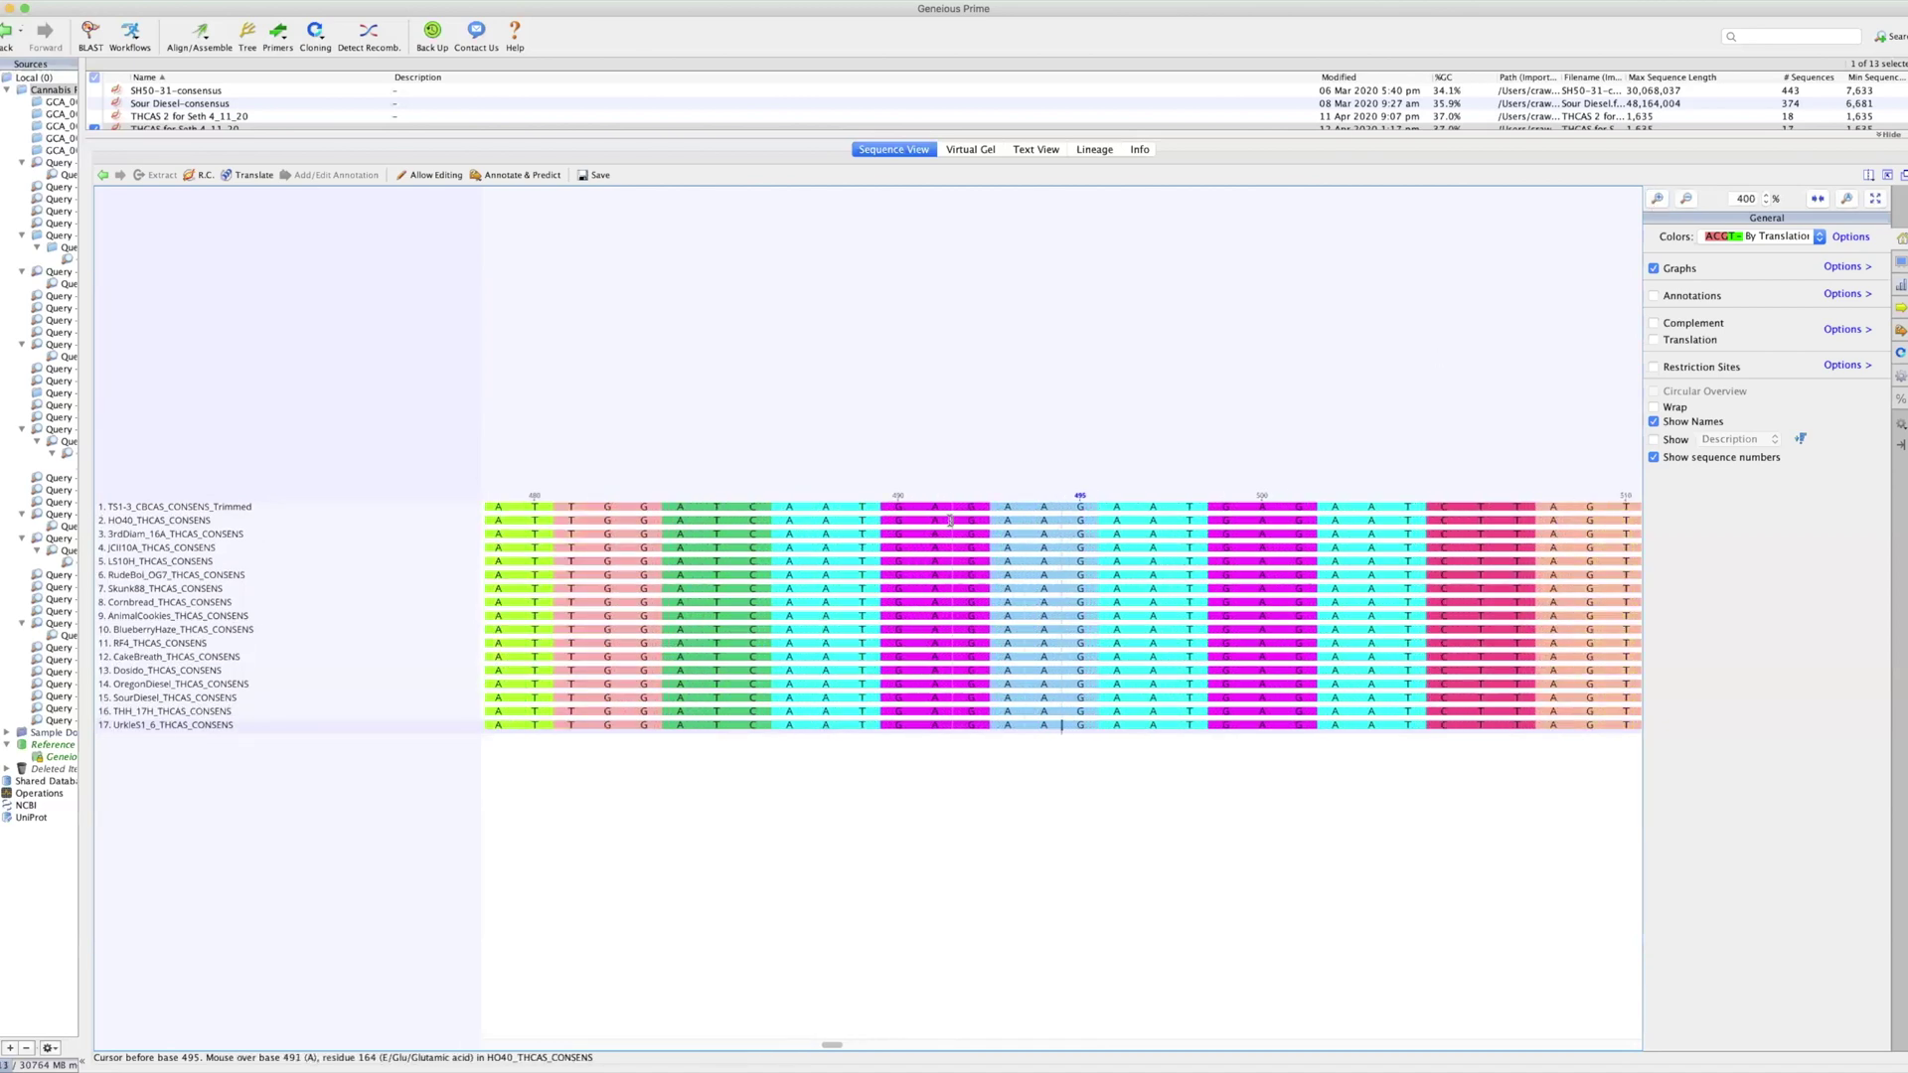
Step: Select the ATG start codon, bases 1 to 3, in TS1-3_CBCAS_CONSENS_Trimmed and clear the selection
scroll(950, 520, "left", 10)
scroll(950, 521, "left", 20)
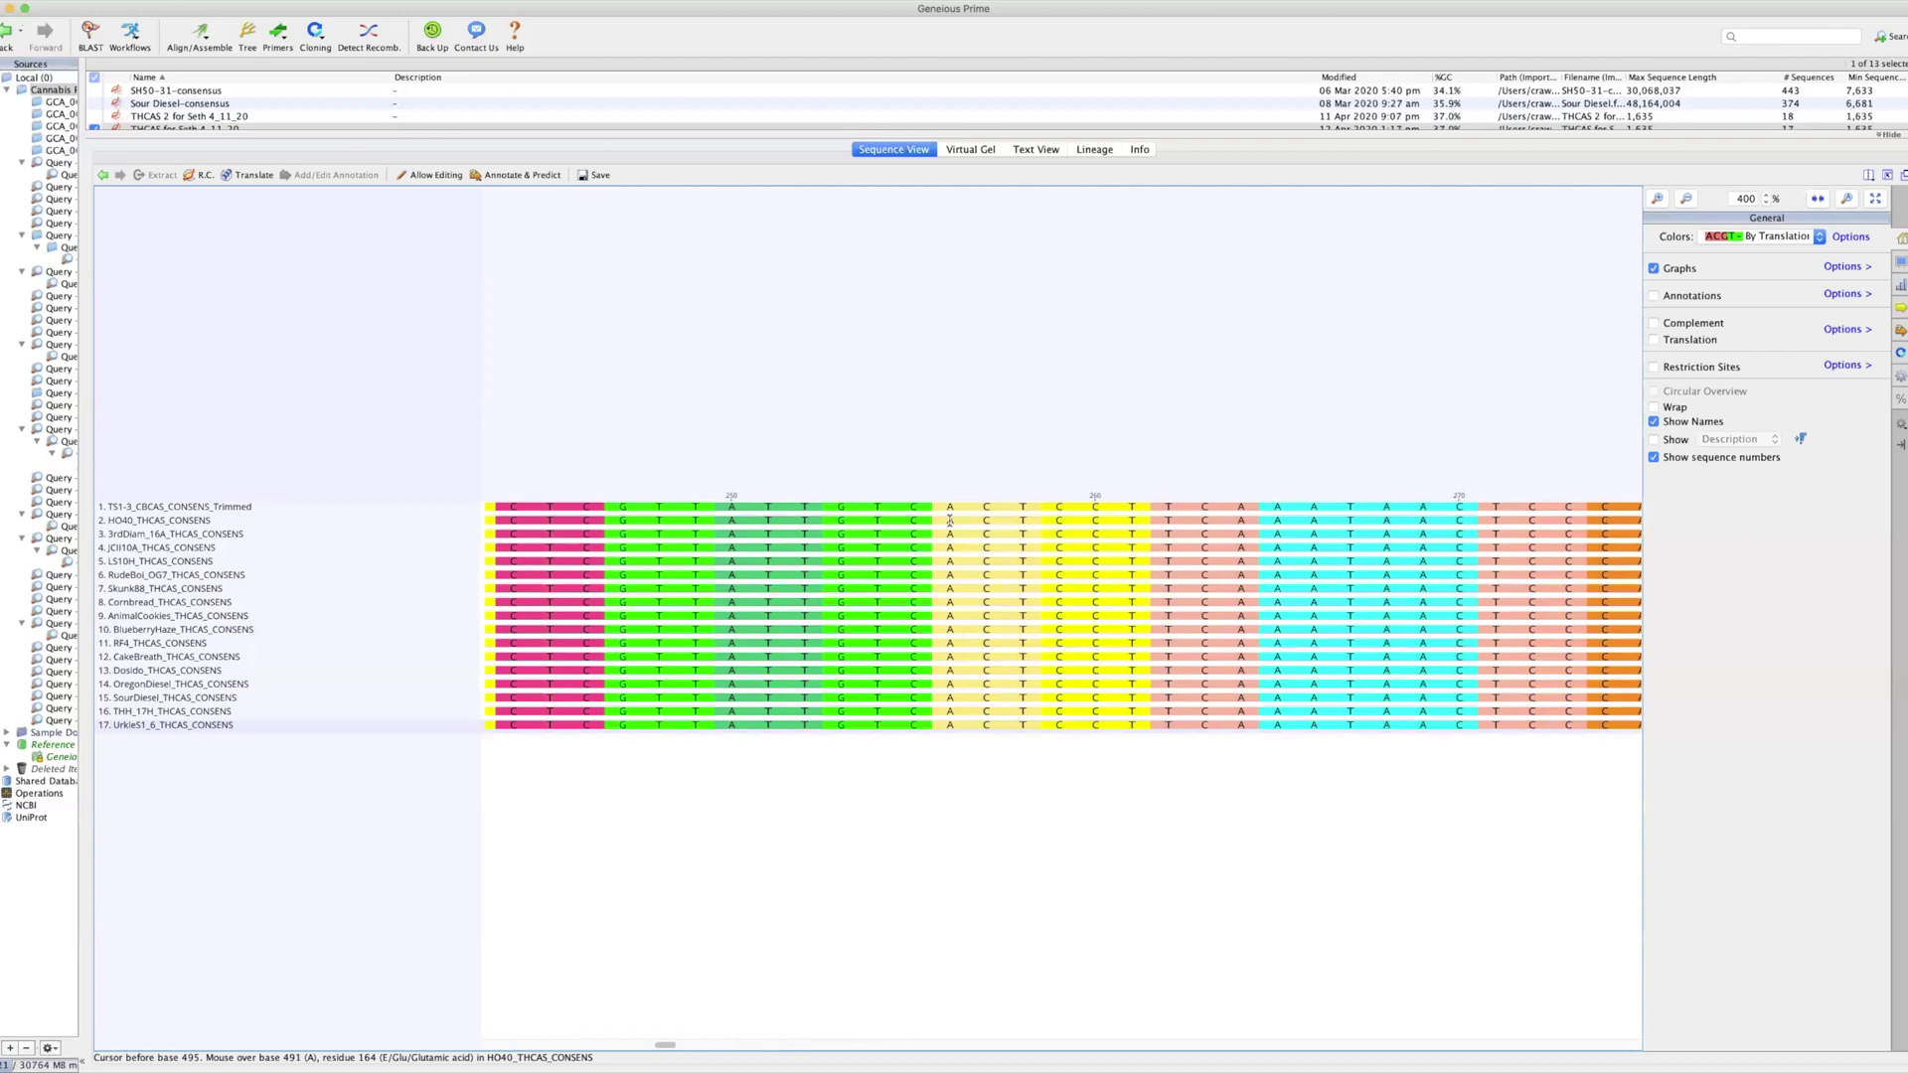
scroll(950, 521, "left", 20)
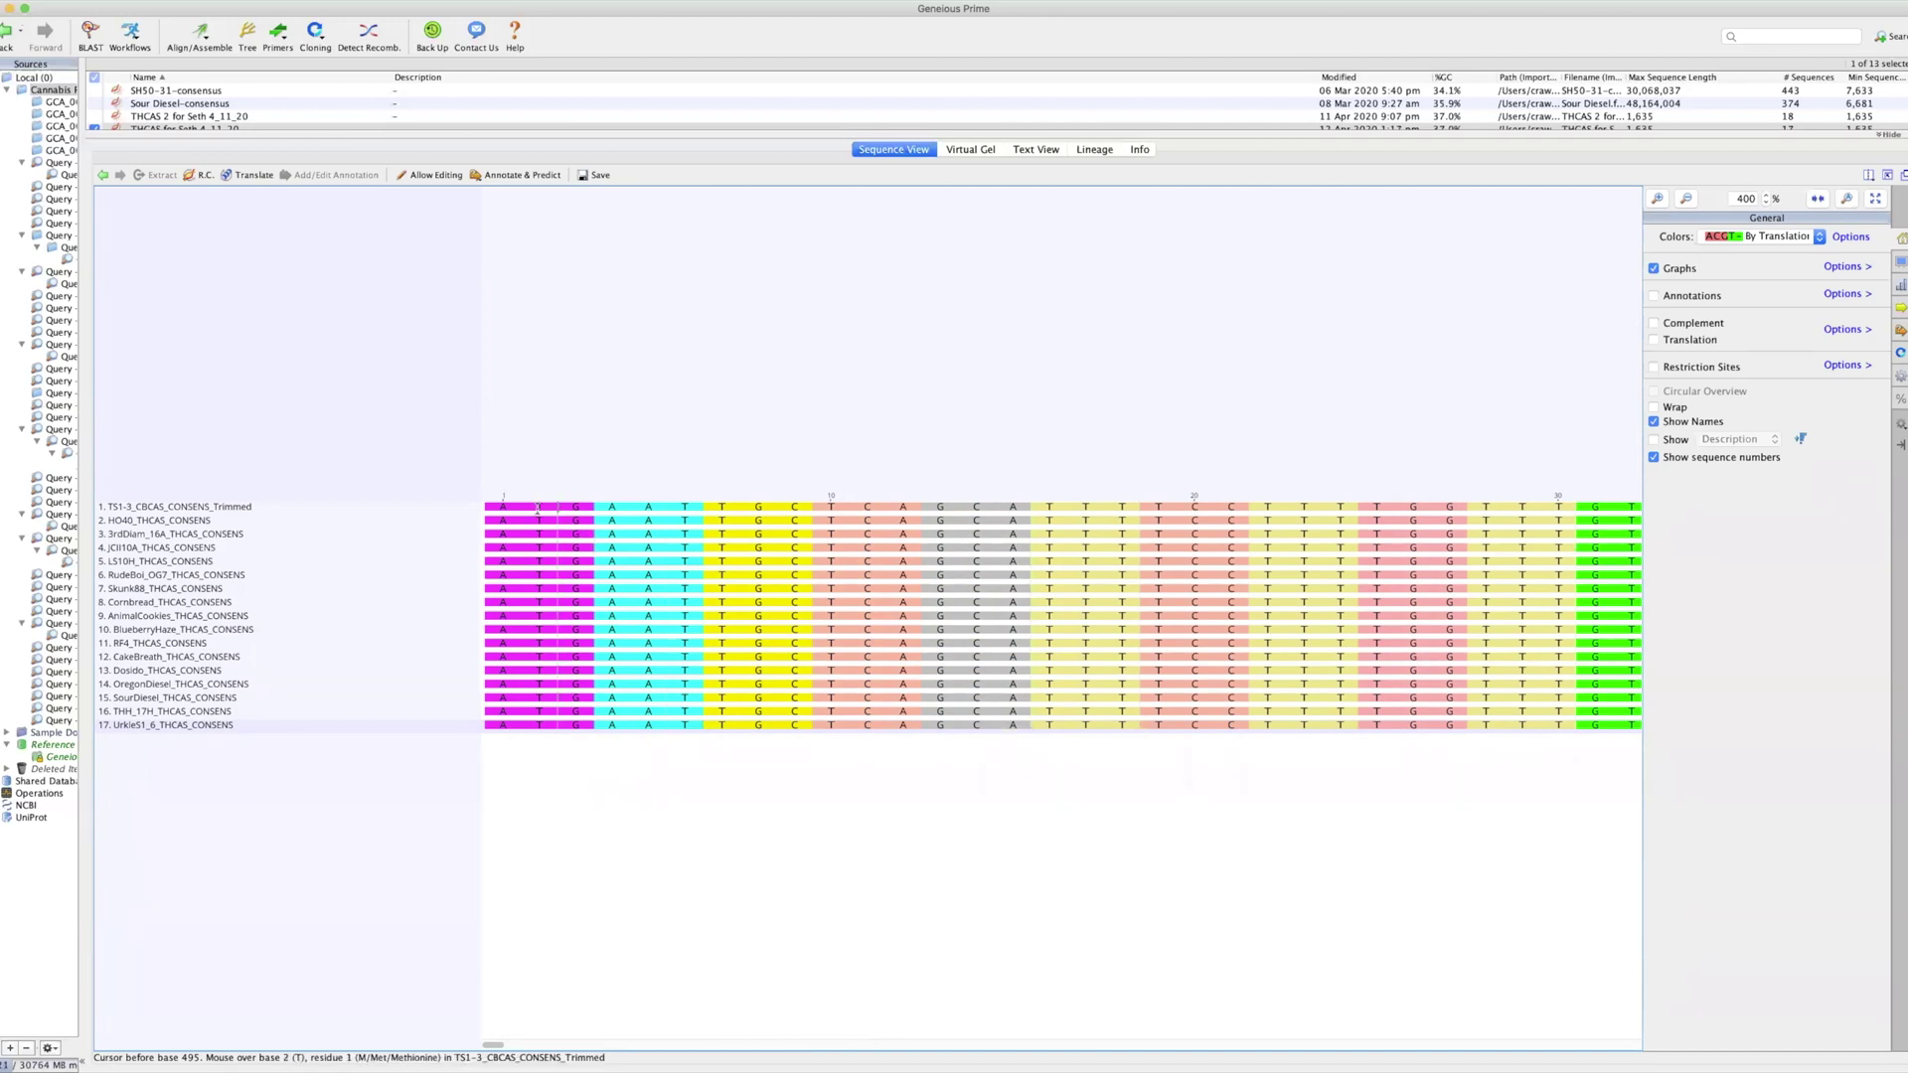
left_click_drag(490, 509, 586, 508)
left_click(725, 807)
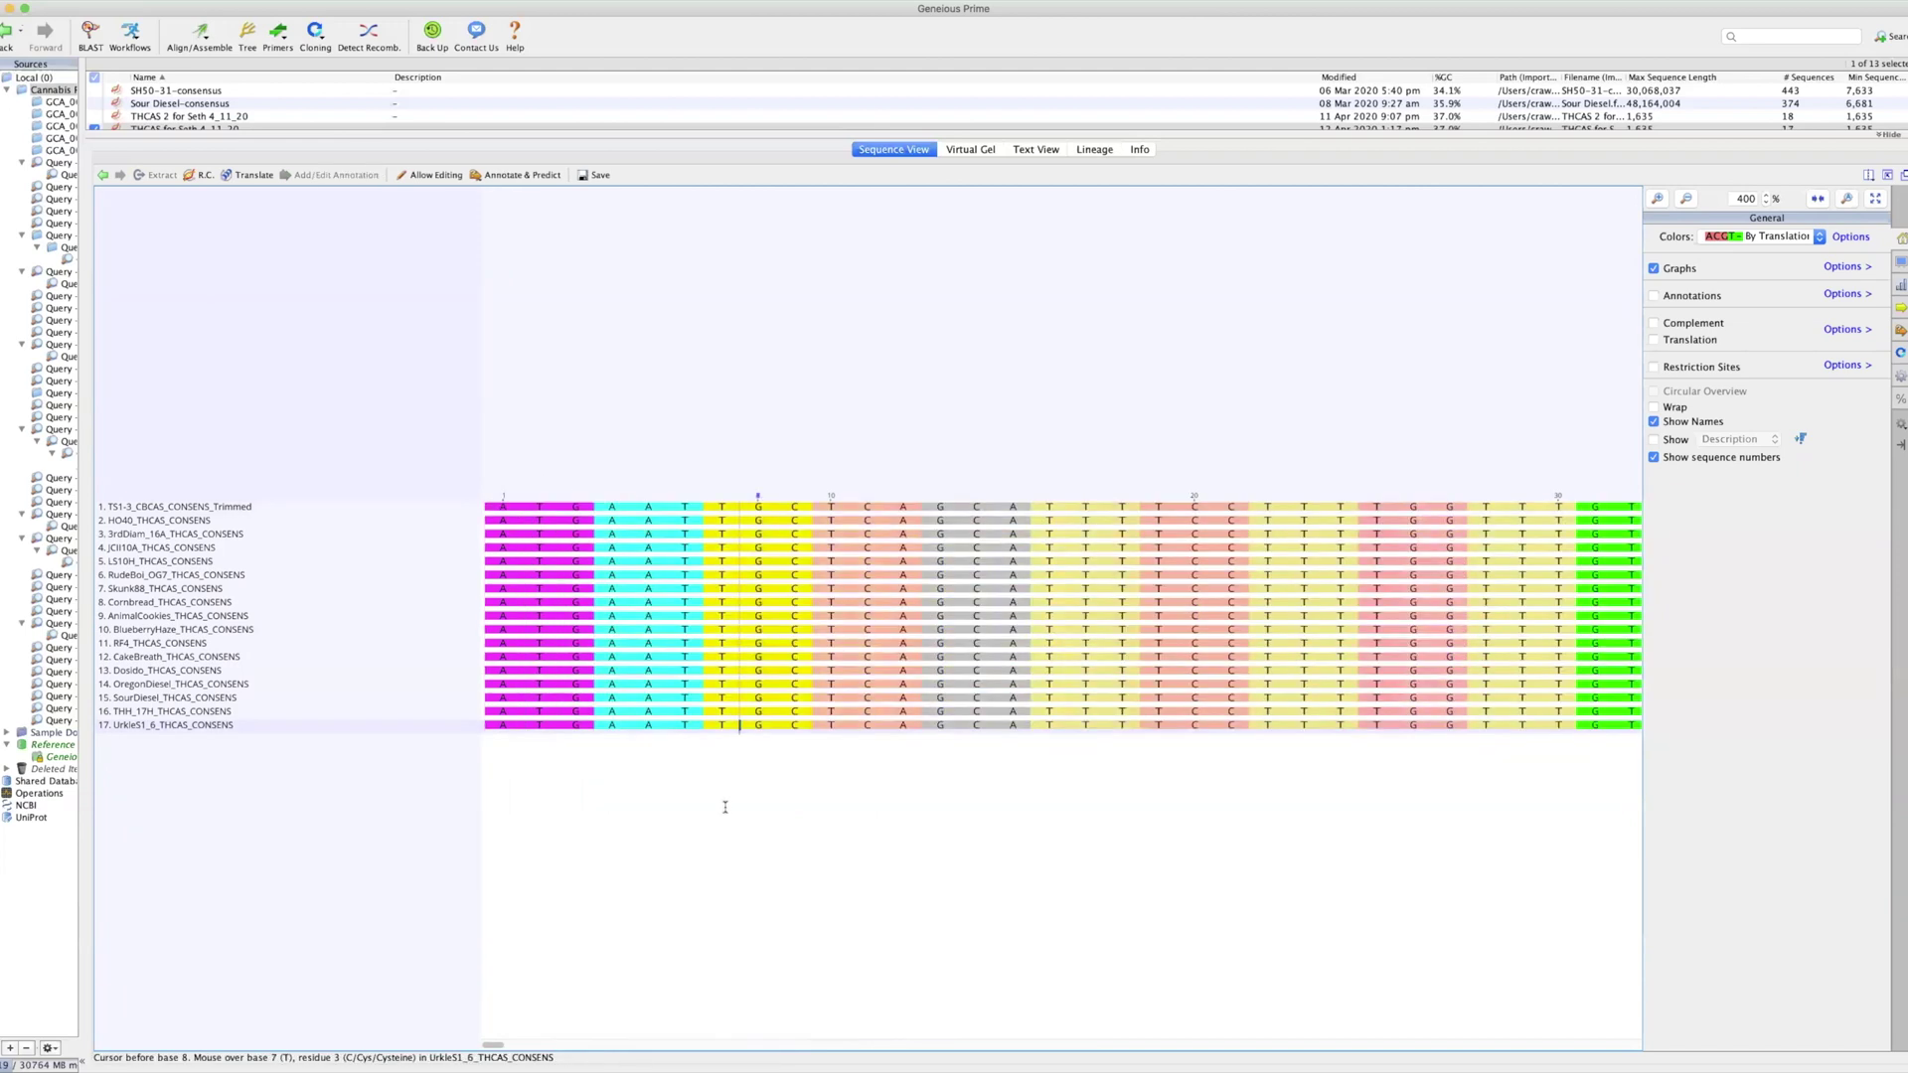
Step: Locate the differing codon in UrkleS1_6_THCAS_CONSENS, select its base 187, highlight that whole sequence, and return the cursor to before base 188
scroll(1030, 873, "right", 5)
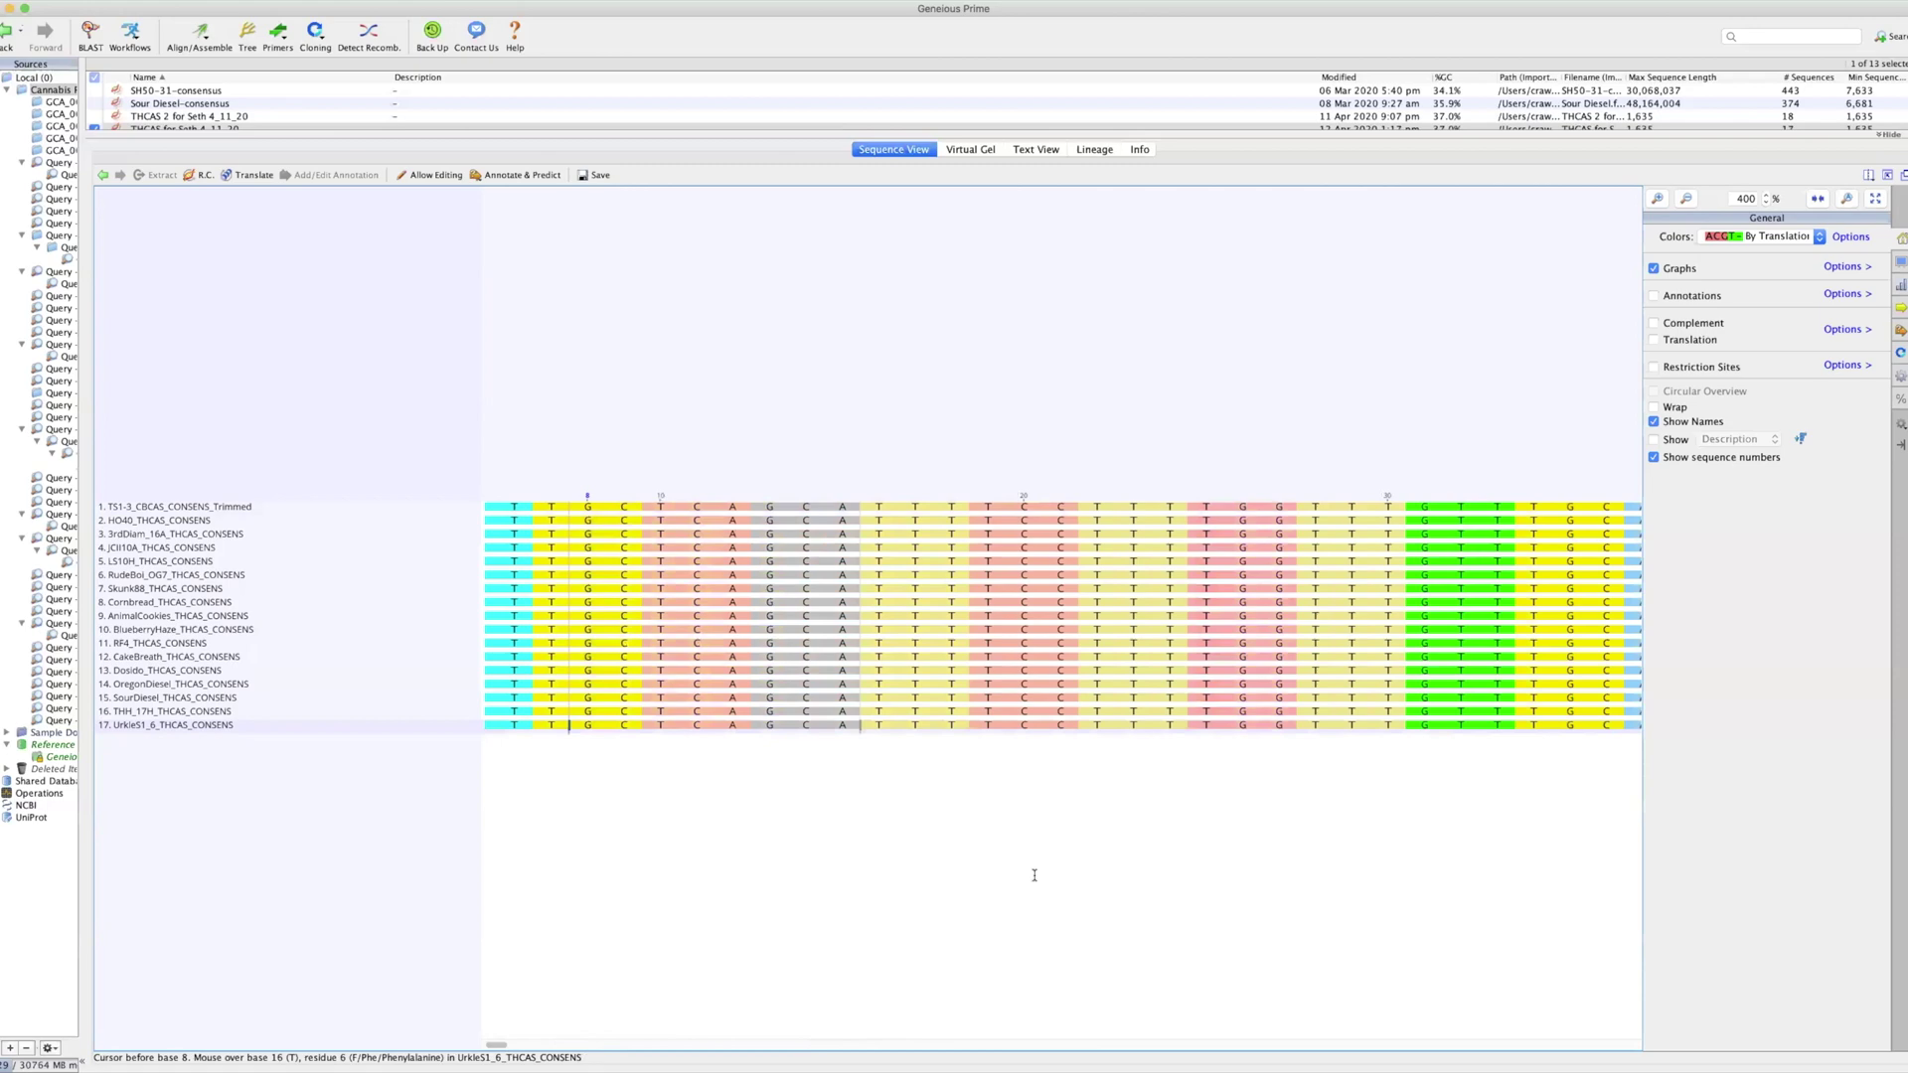
scroll(1033, 874, "right", 15)
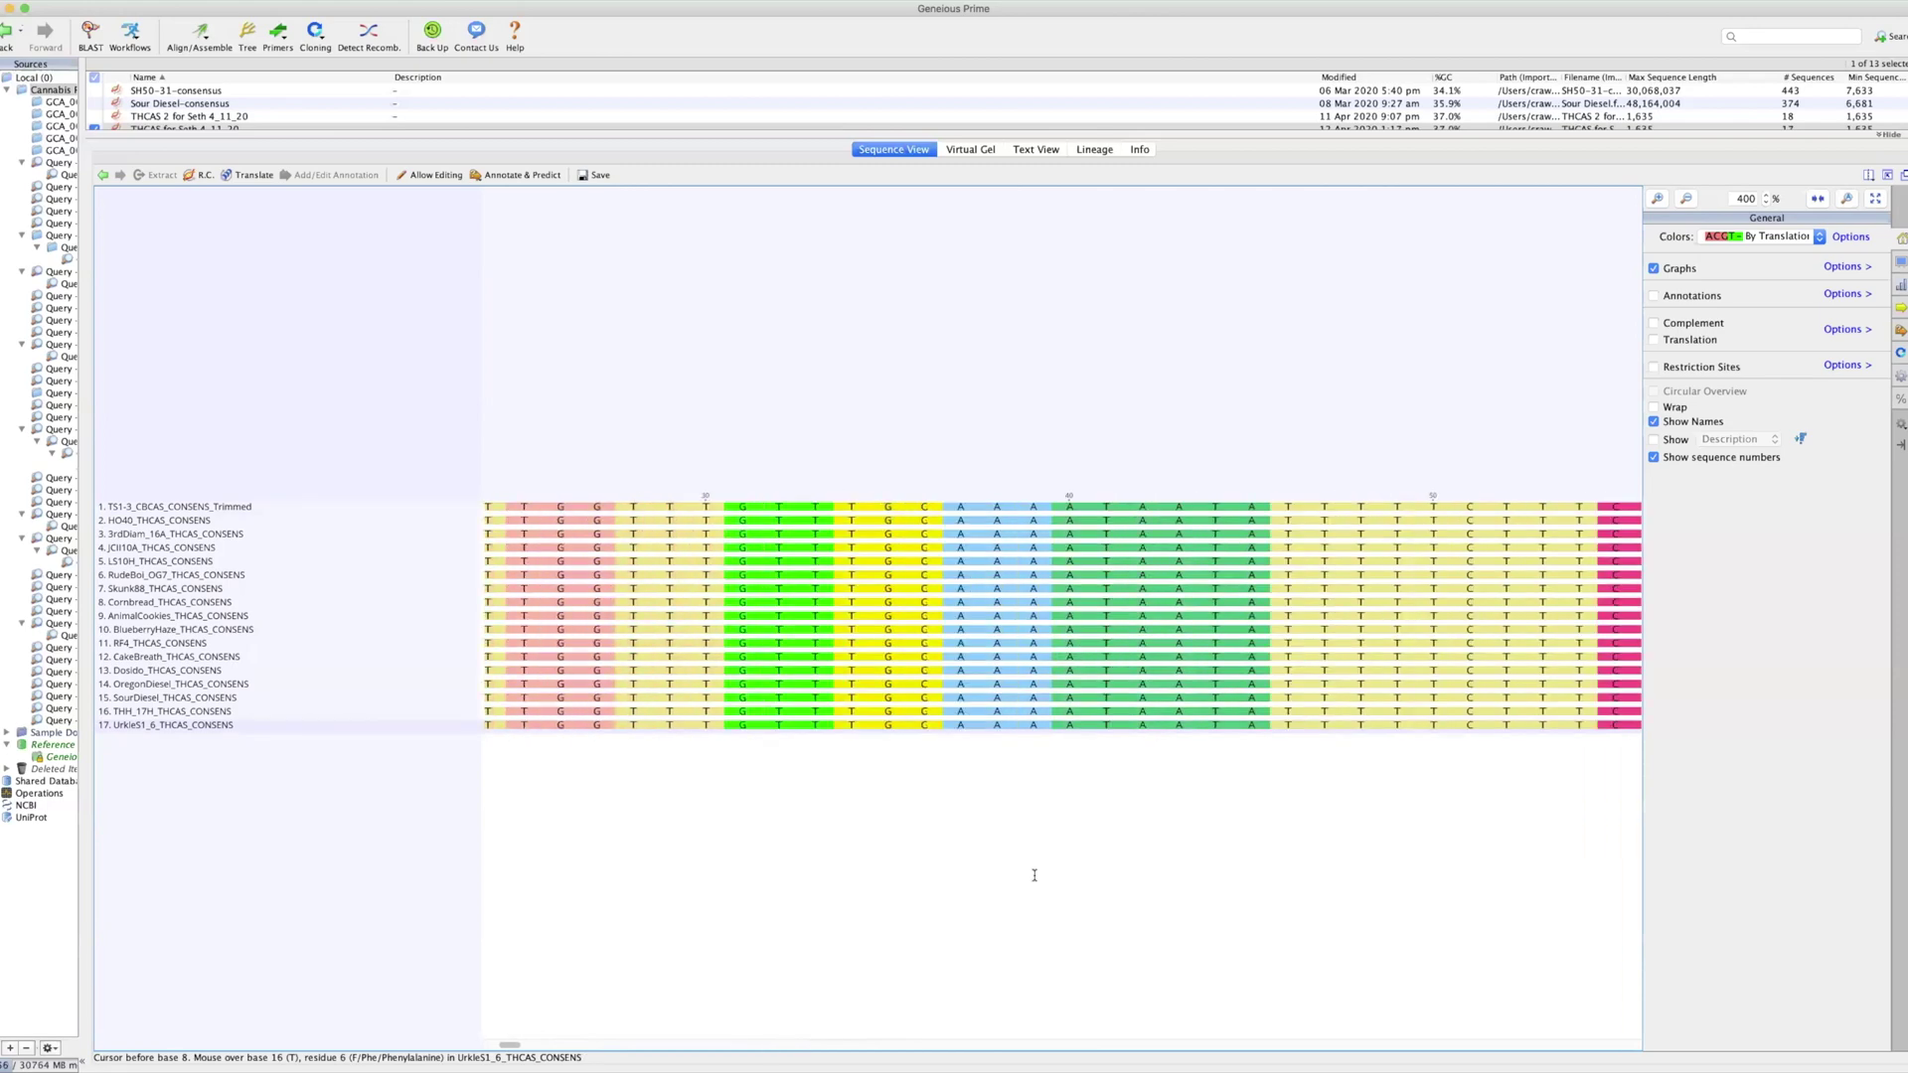
scroll(1033, 875, "right", 15)
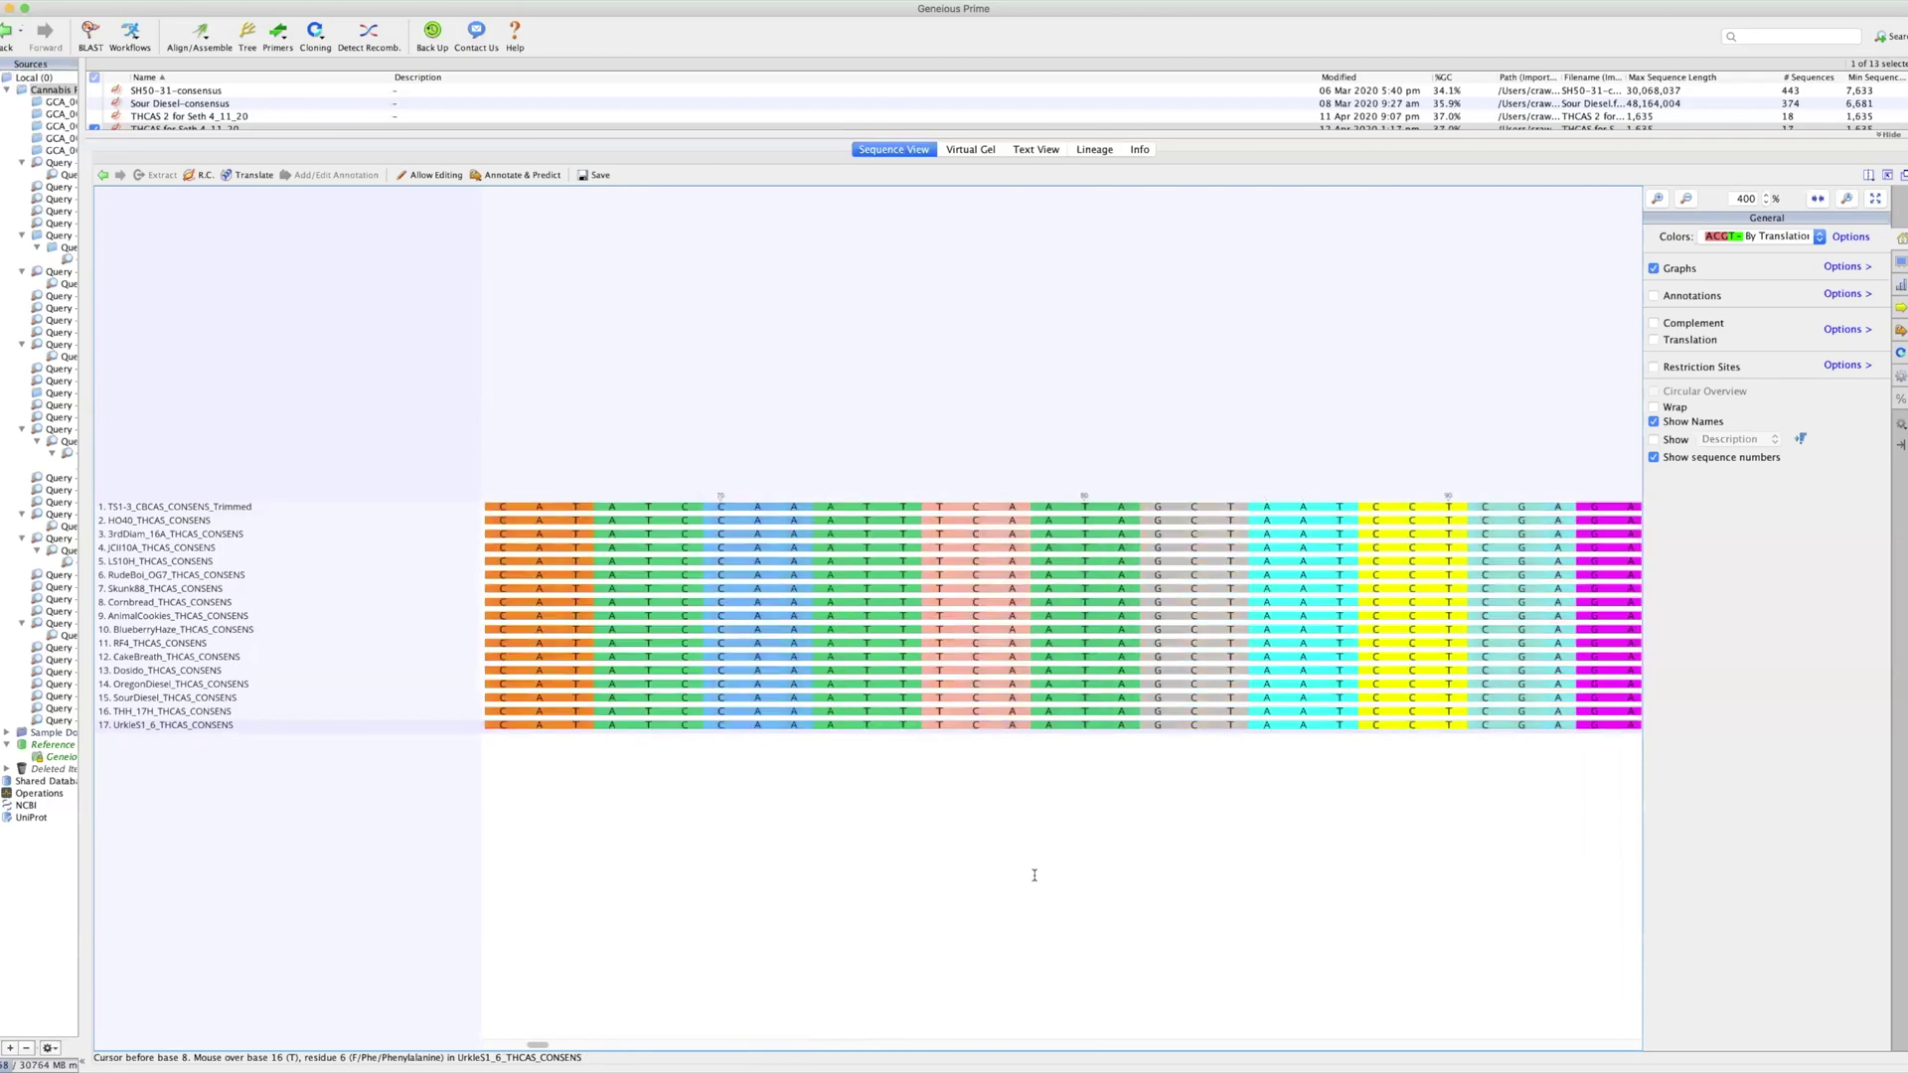
scroll(1033, 874, "right", 15)
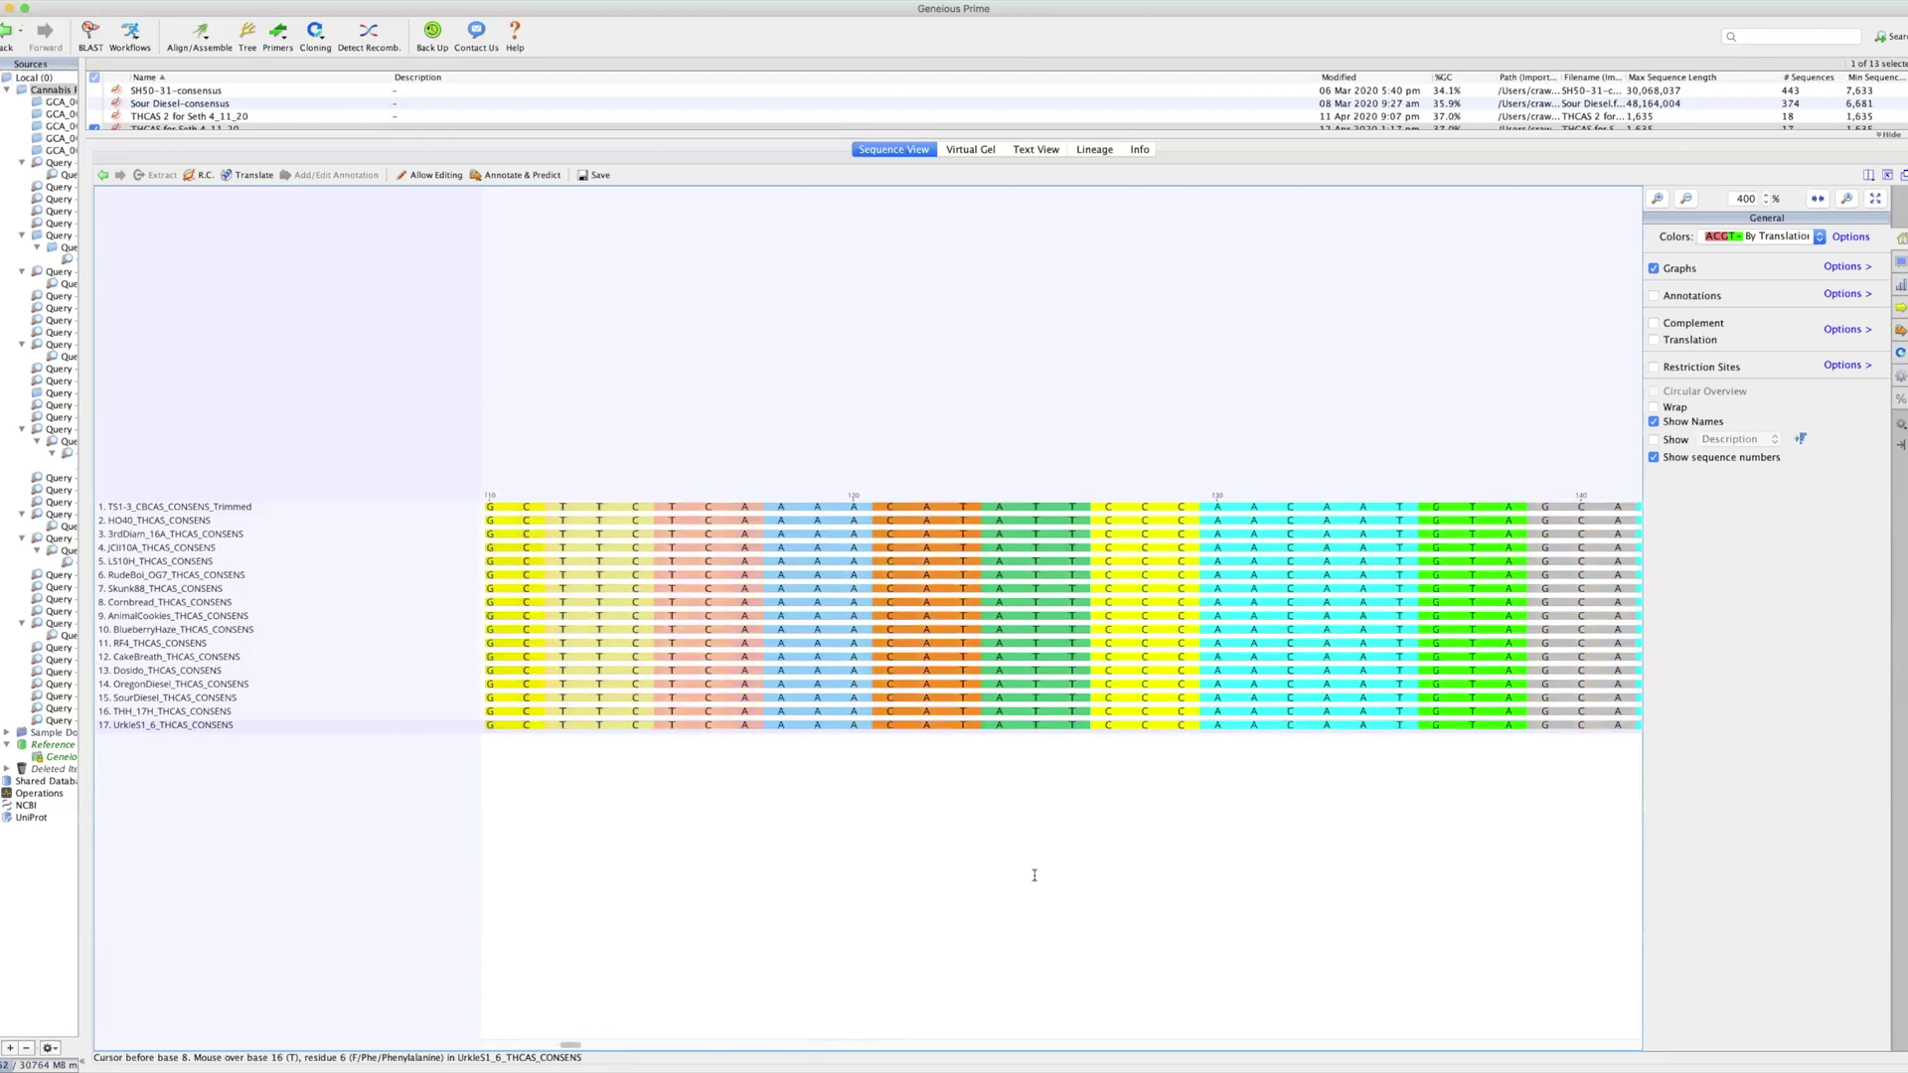
scroll(1033, 875, "right", 15)
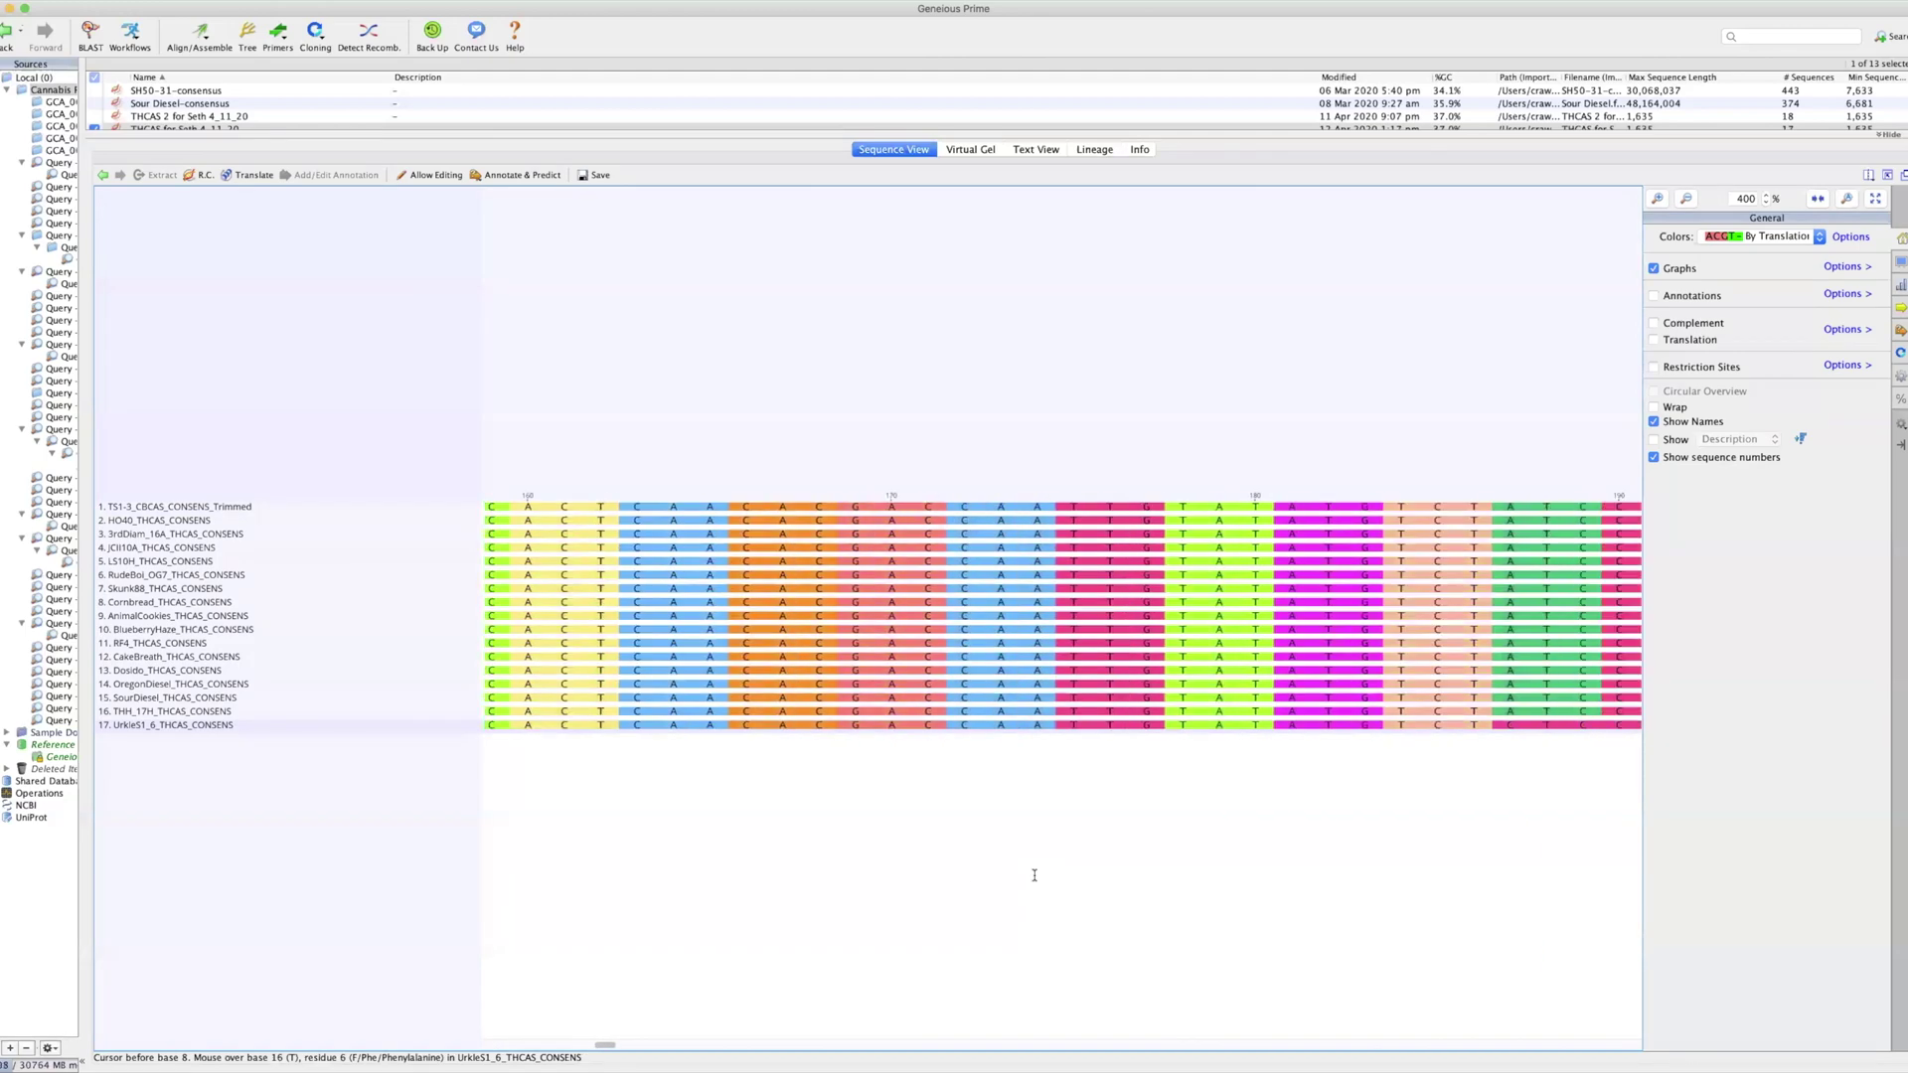
scroll(1033, 875, "right", 10)
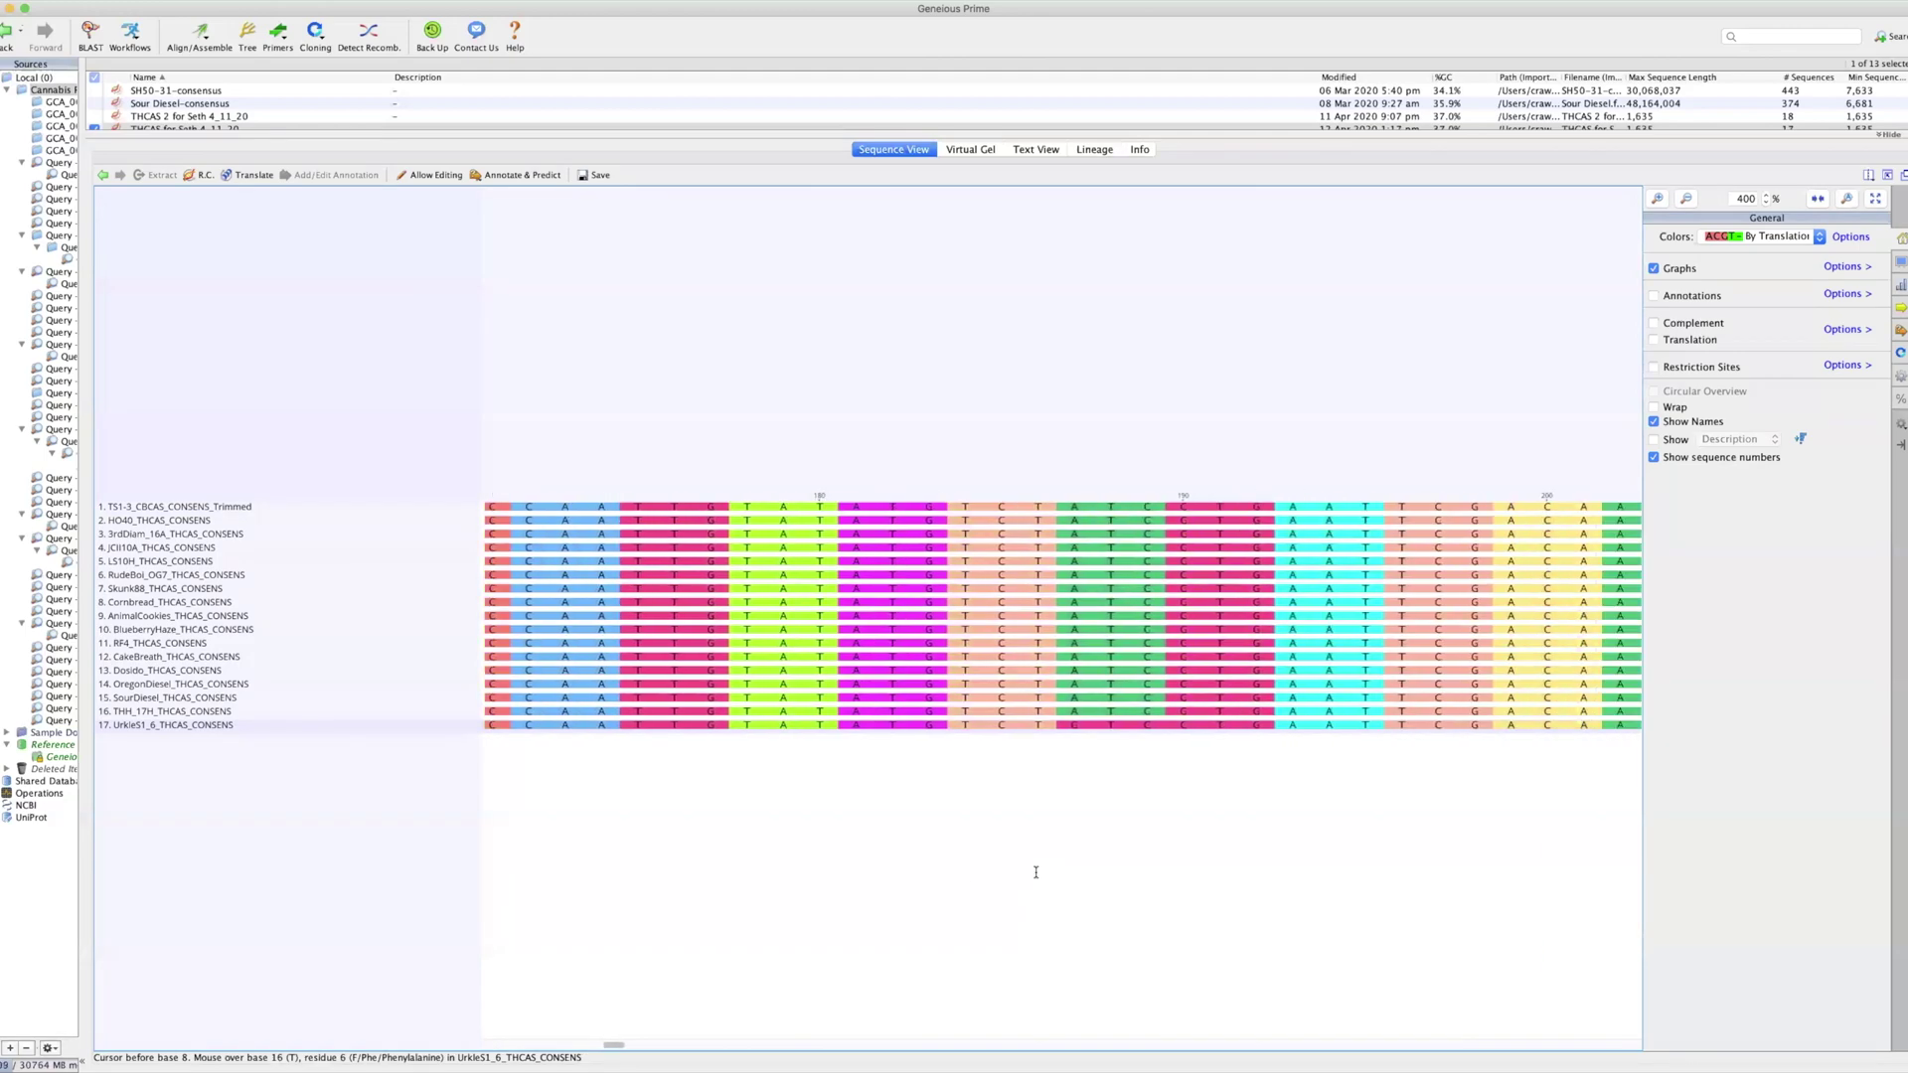
left_click(1081, 726)
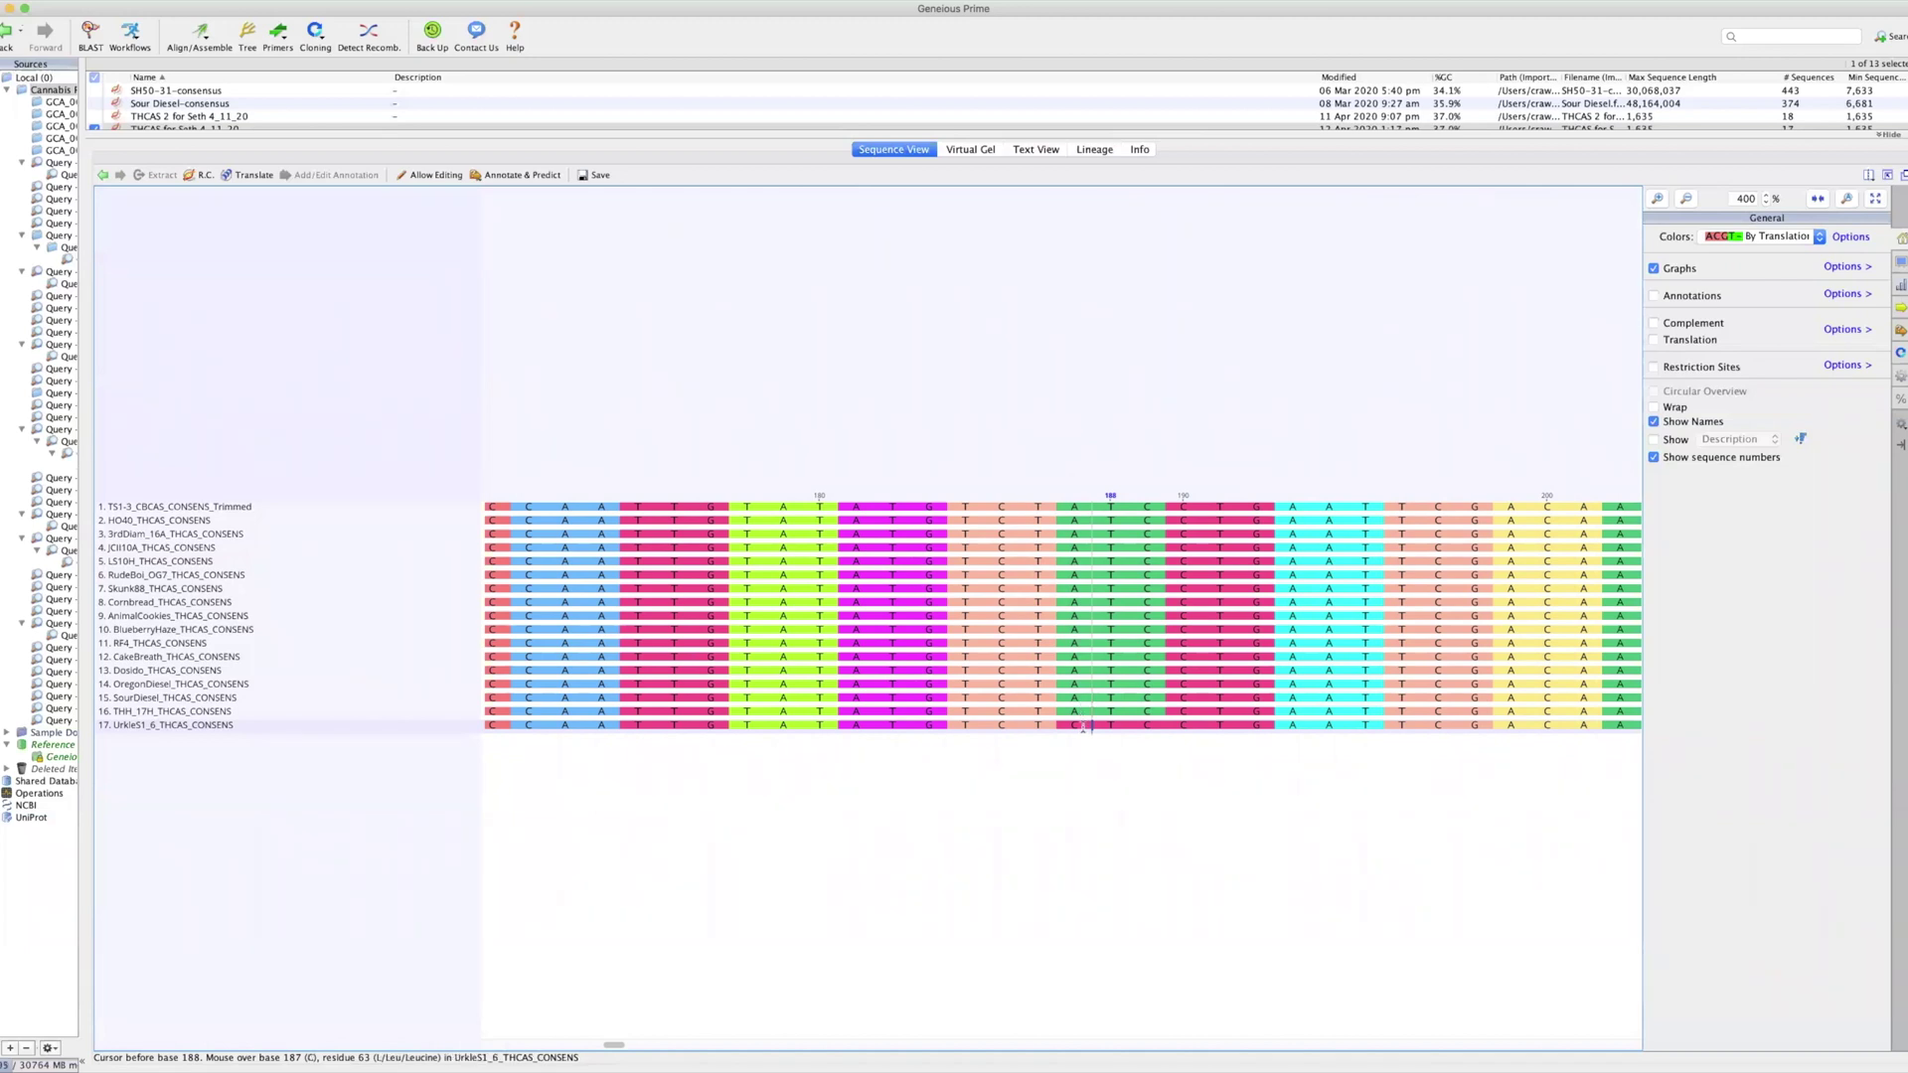
left_click(1082, 726)
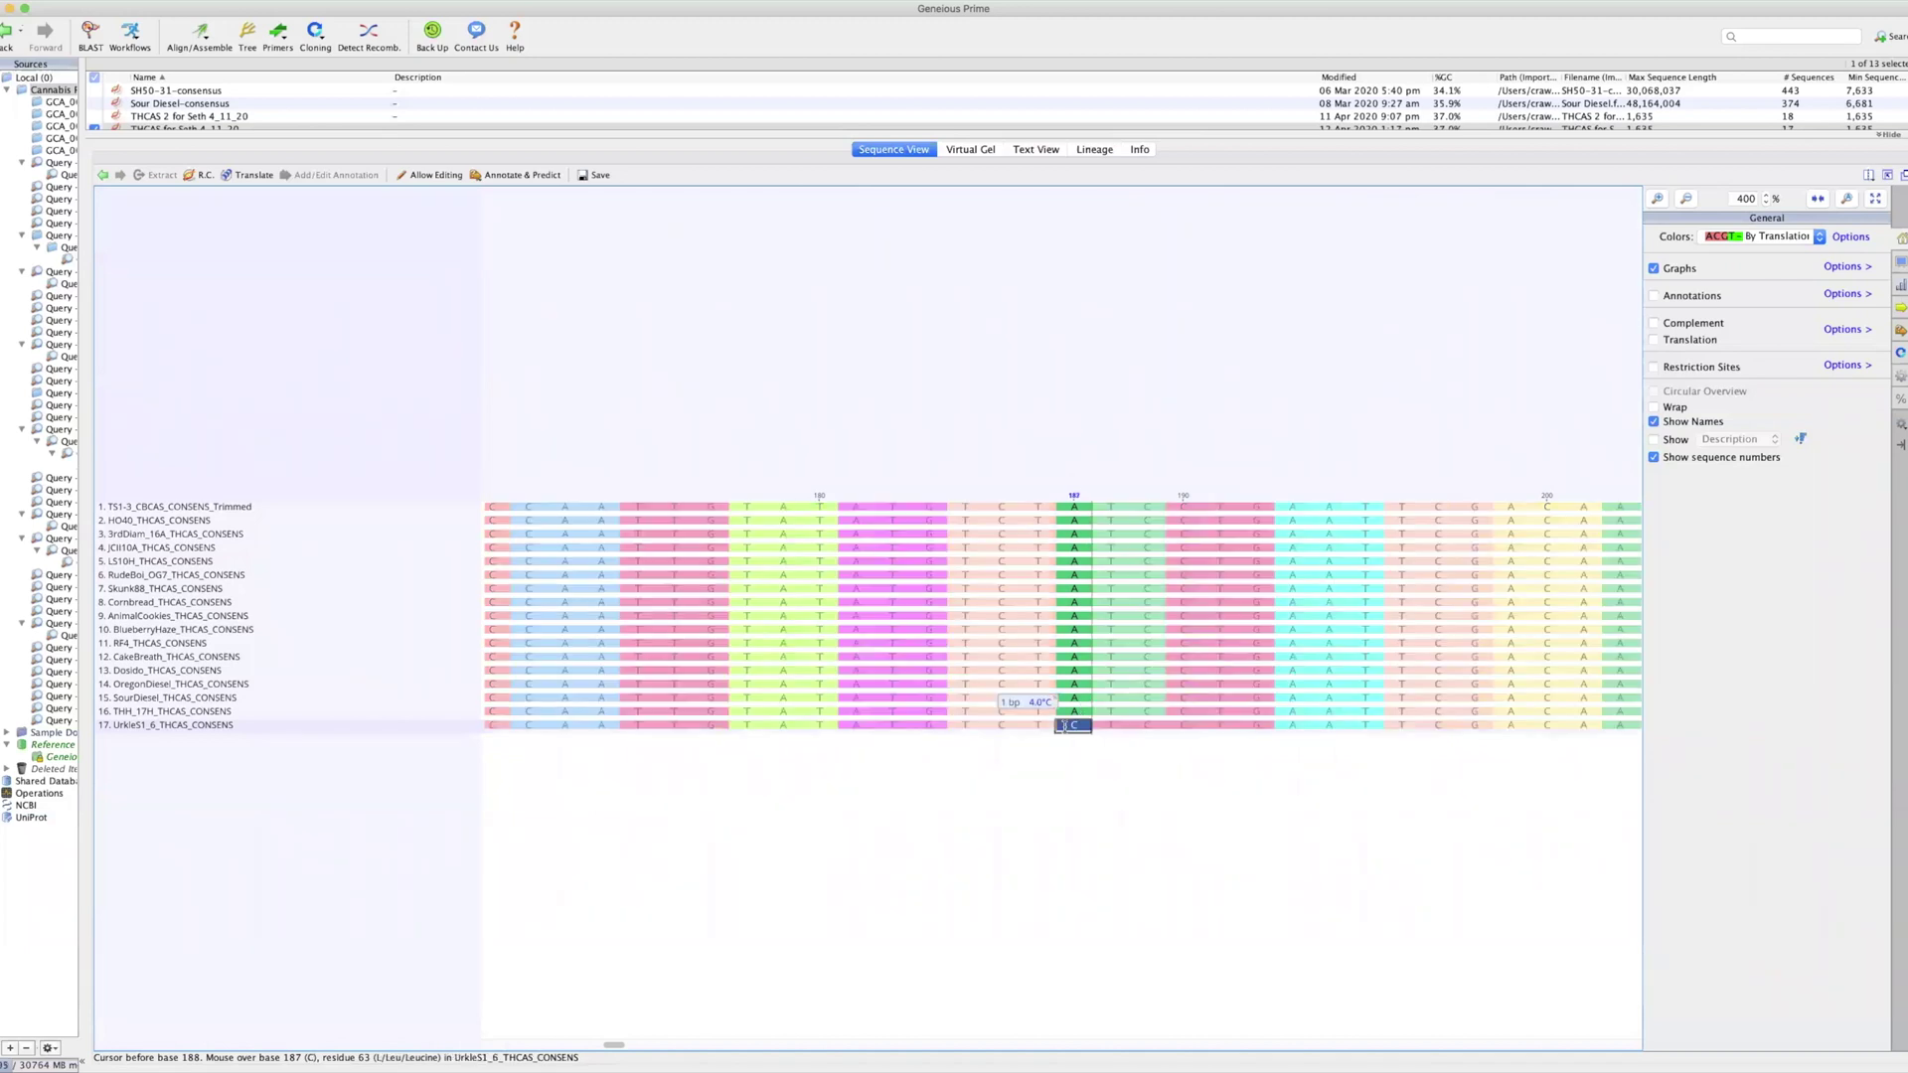
left_click(145, 728)
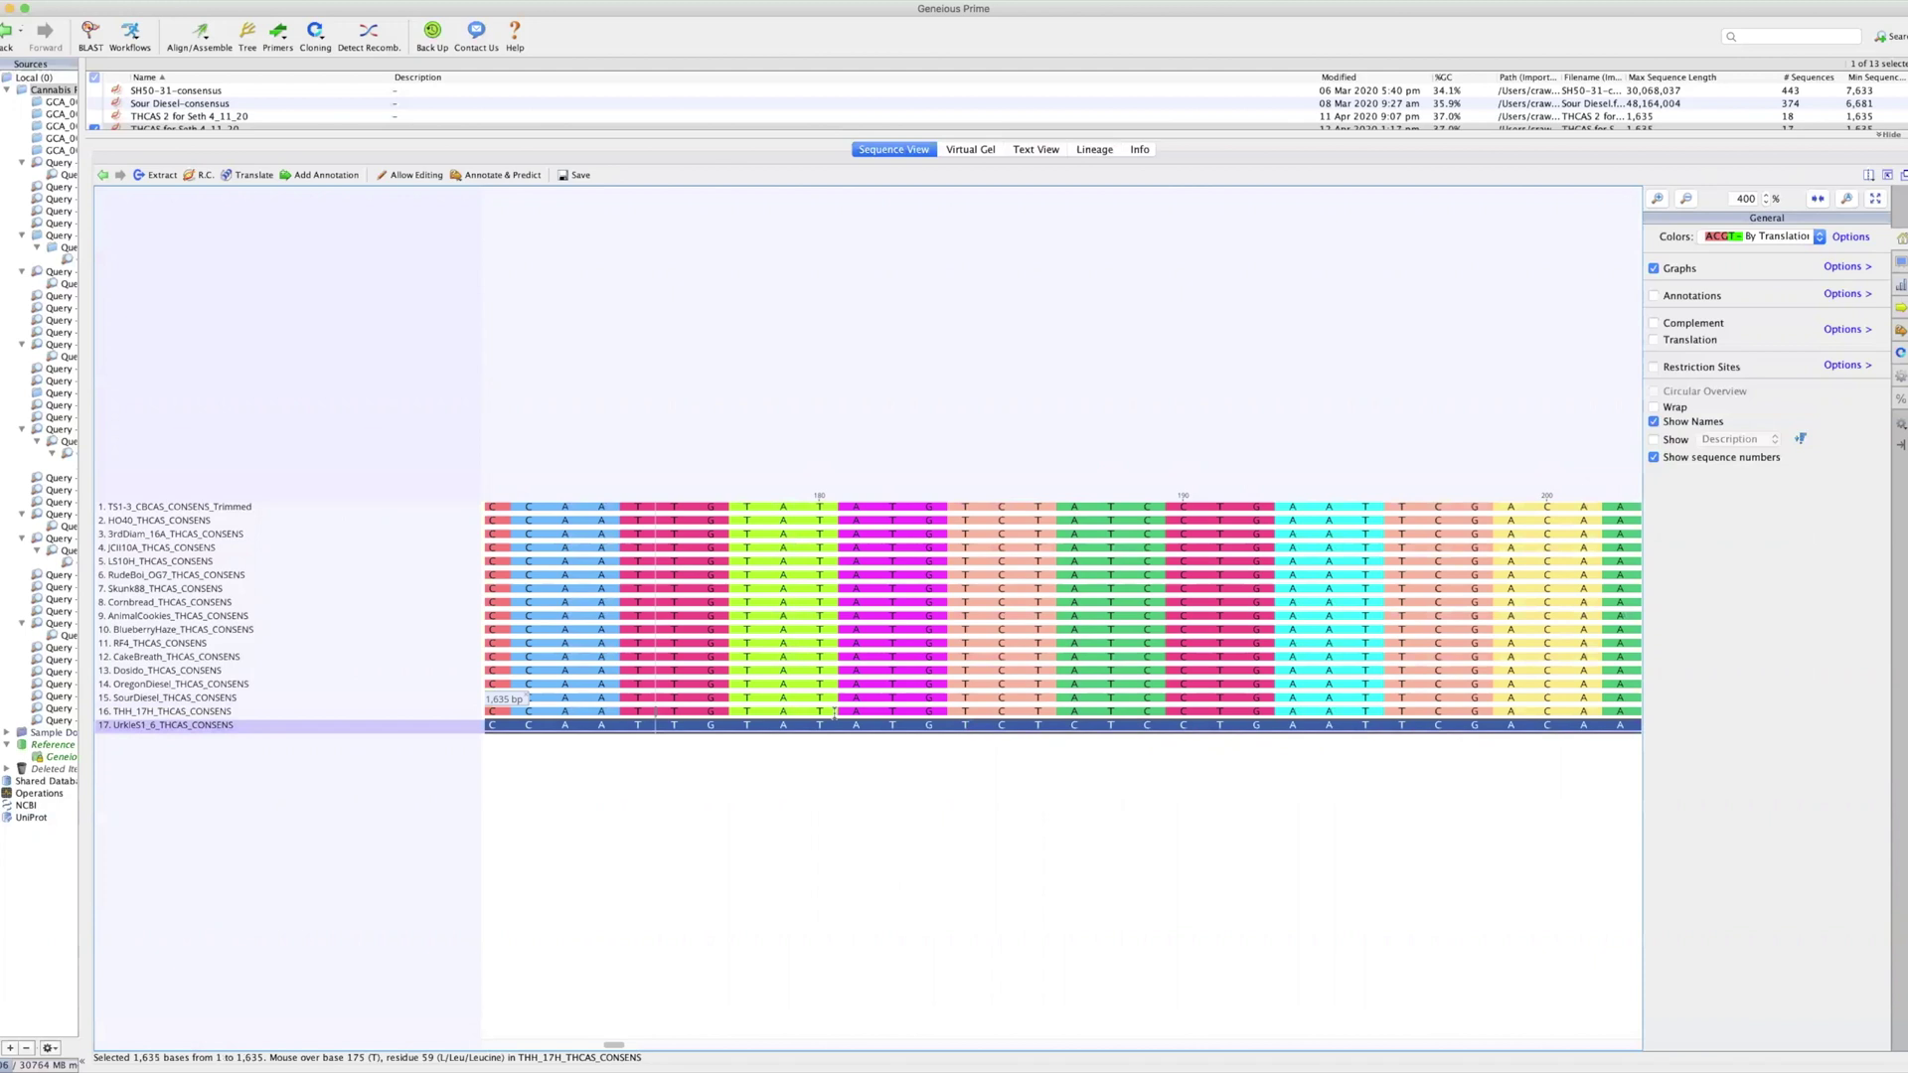
left_click(1091, 727)
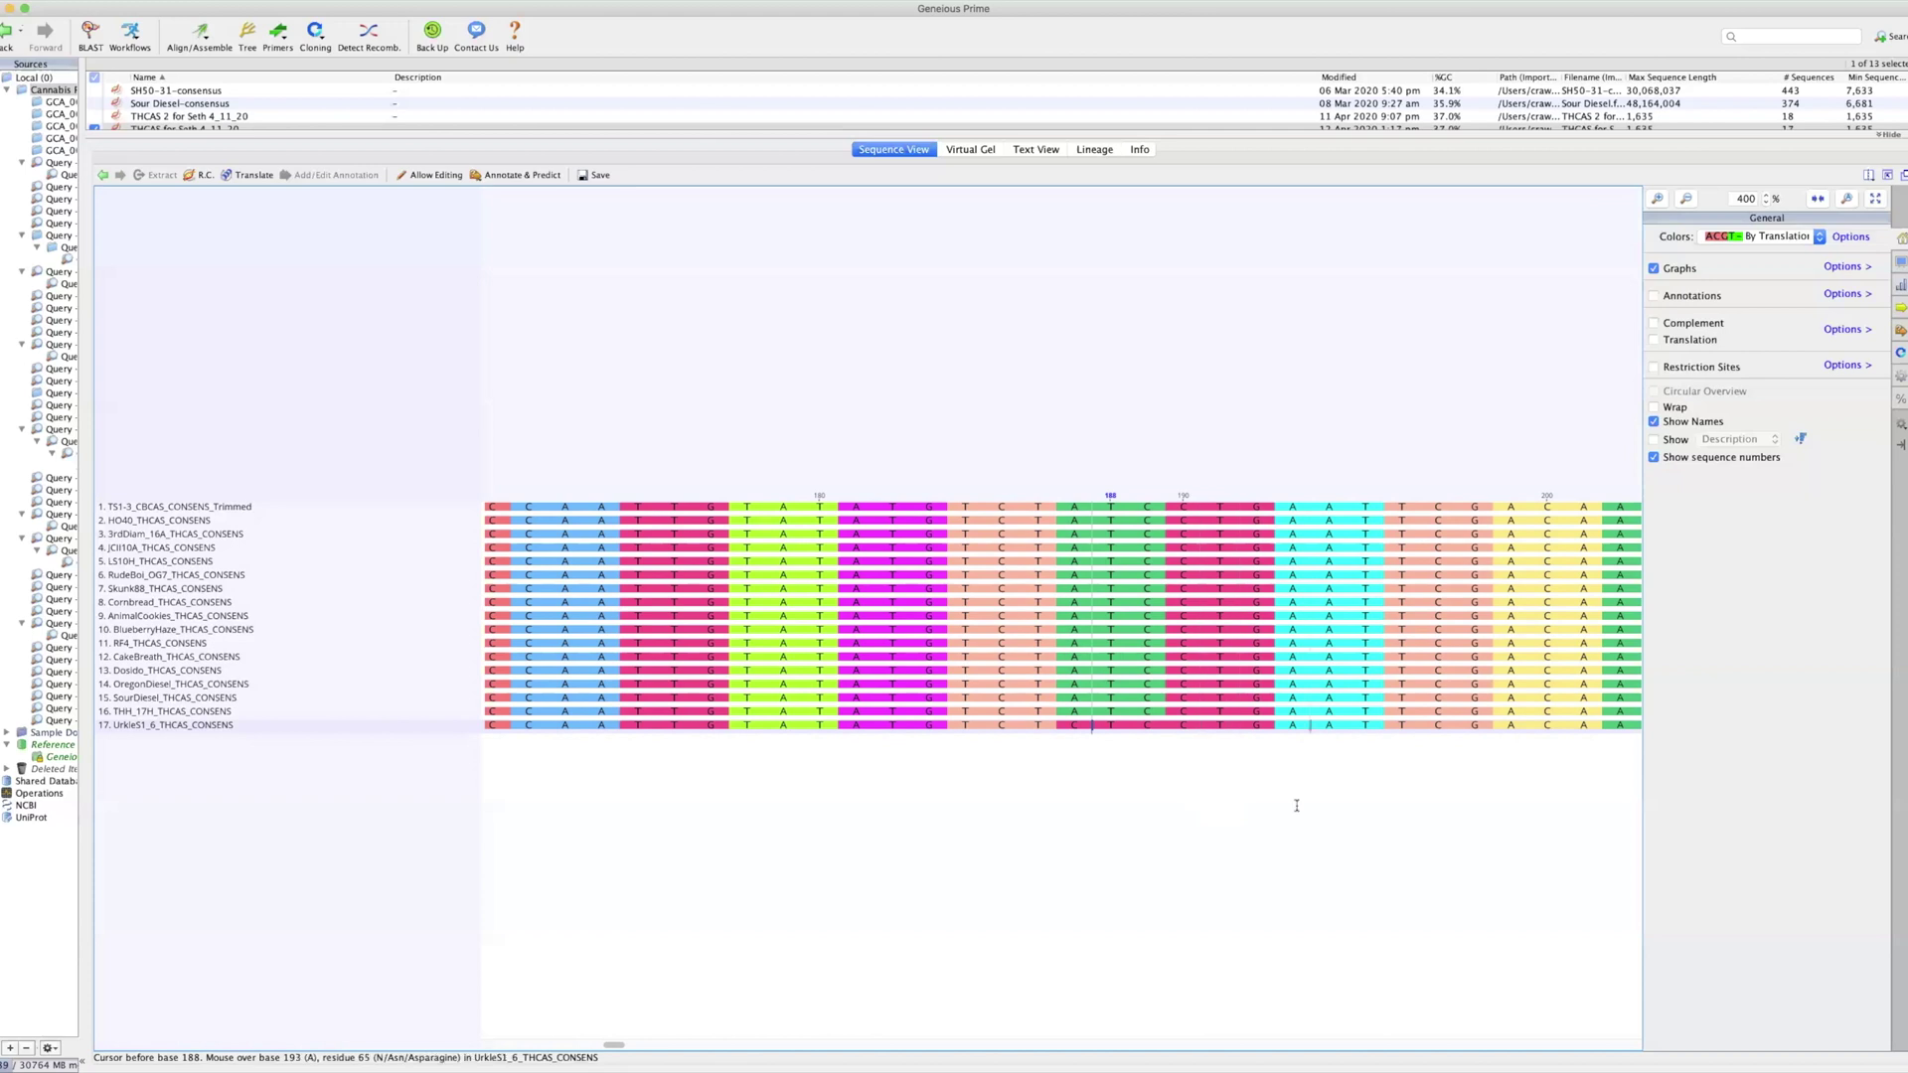
Step: Place the cursor before base 374, at the codon where BlueberryHaze_THCAS_CONSENS and RF4_THCAS_CONSENS differ from the other sequences
scroll(1296, 804, "right", 3)
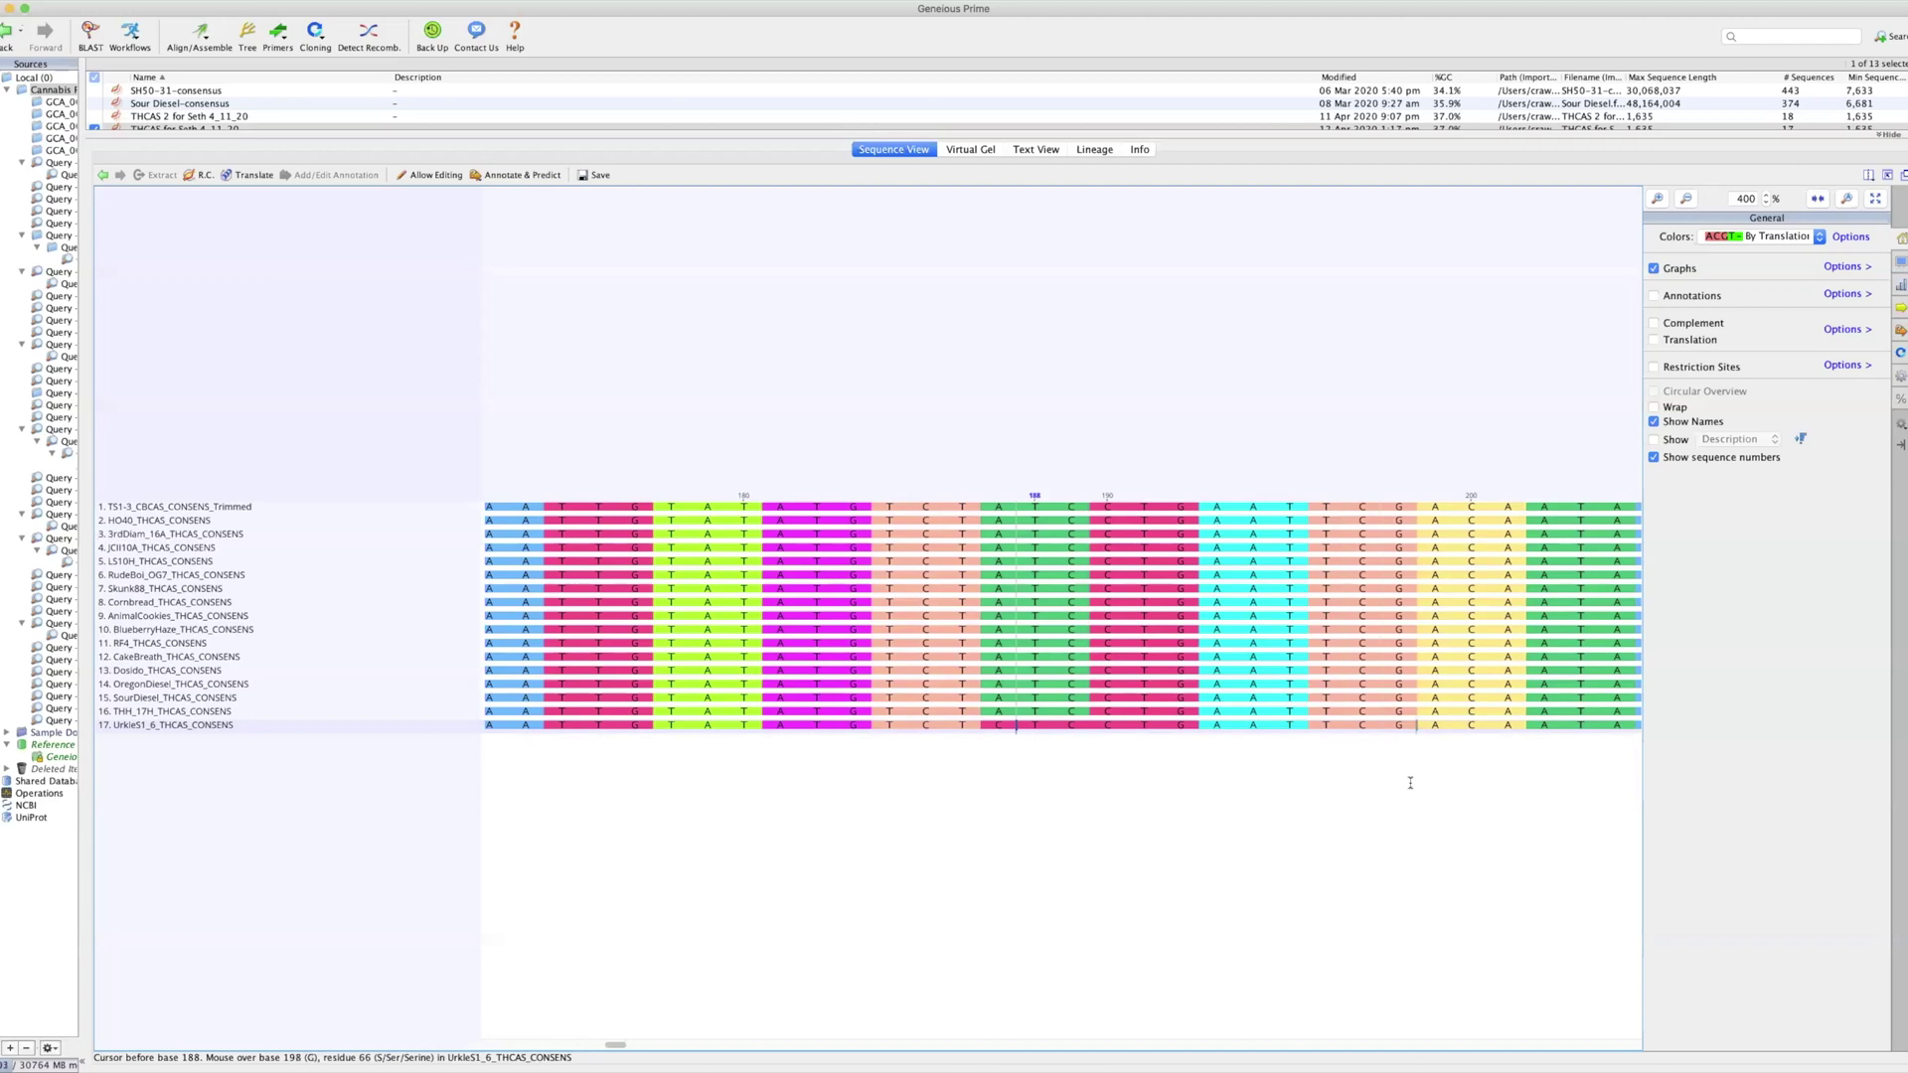
scroll(1410, 783, "right", 10)
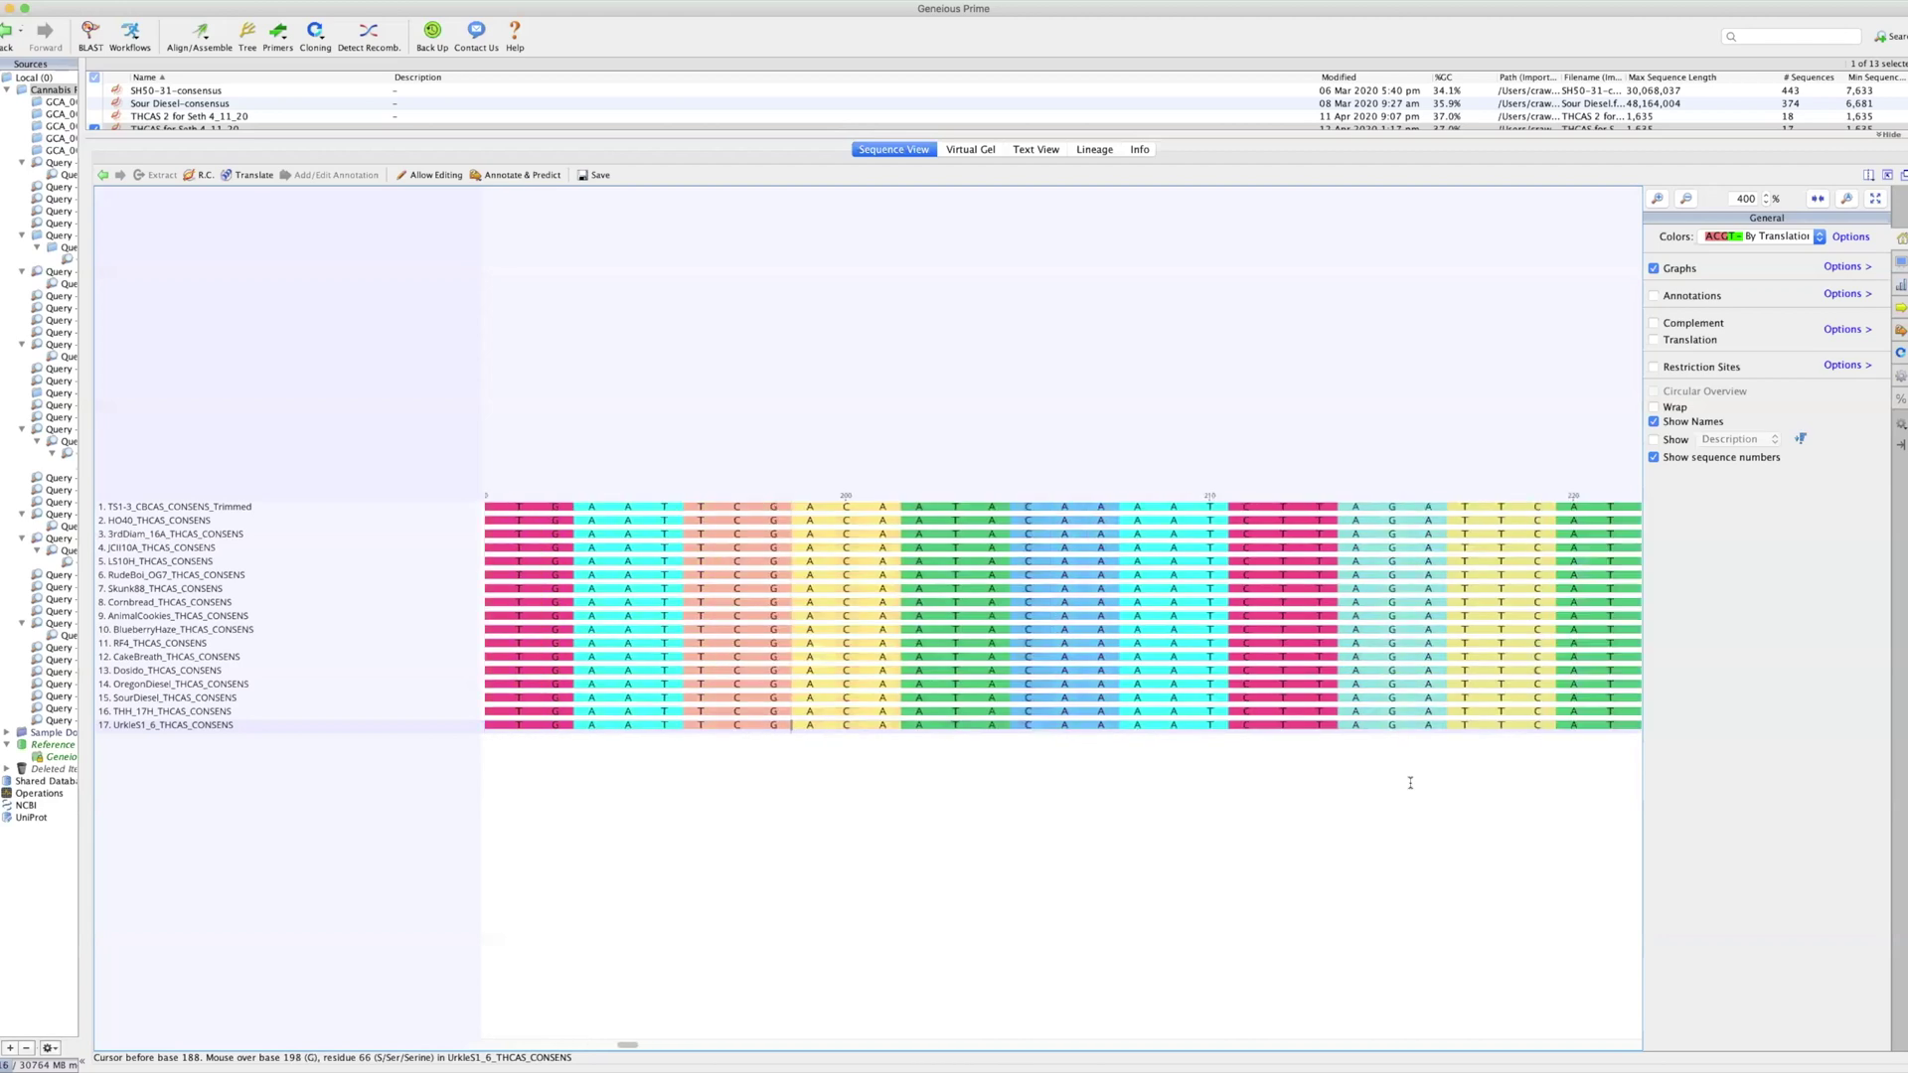
scroll(1410, 783, "right", 10)
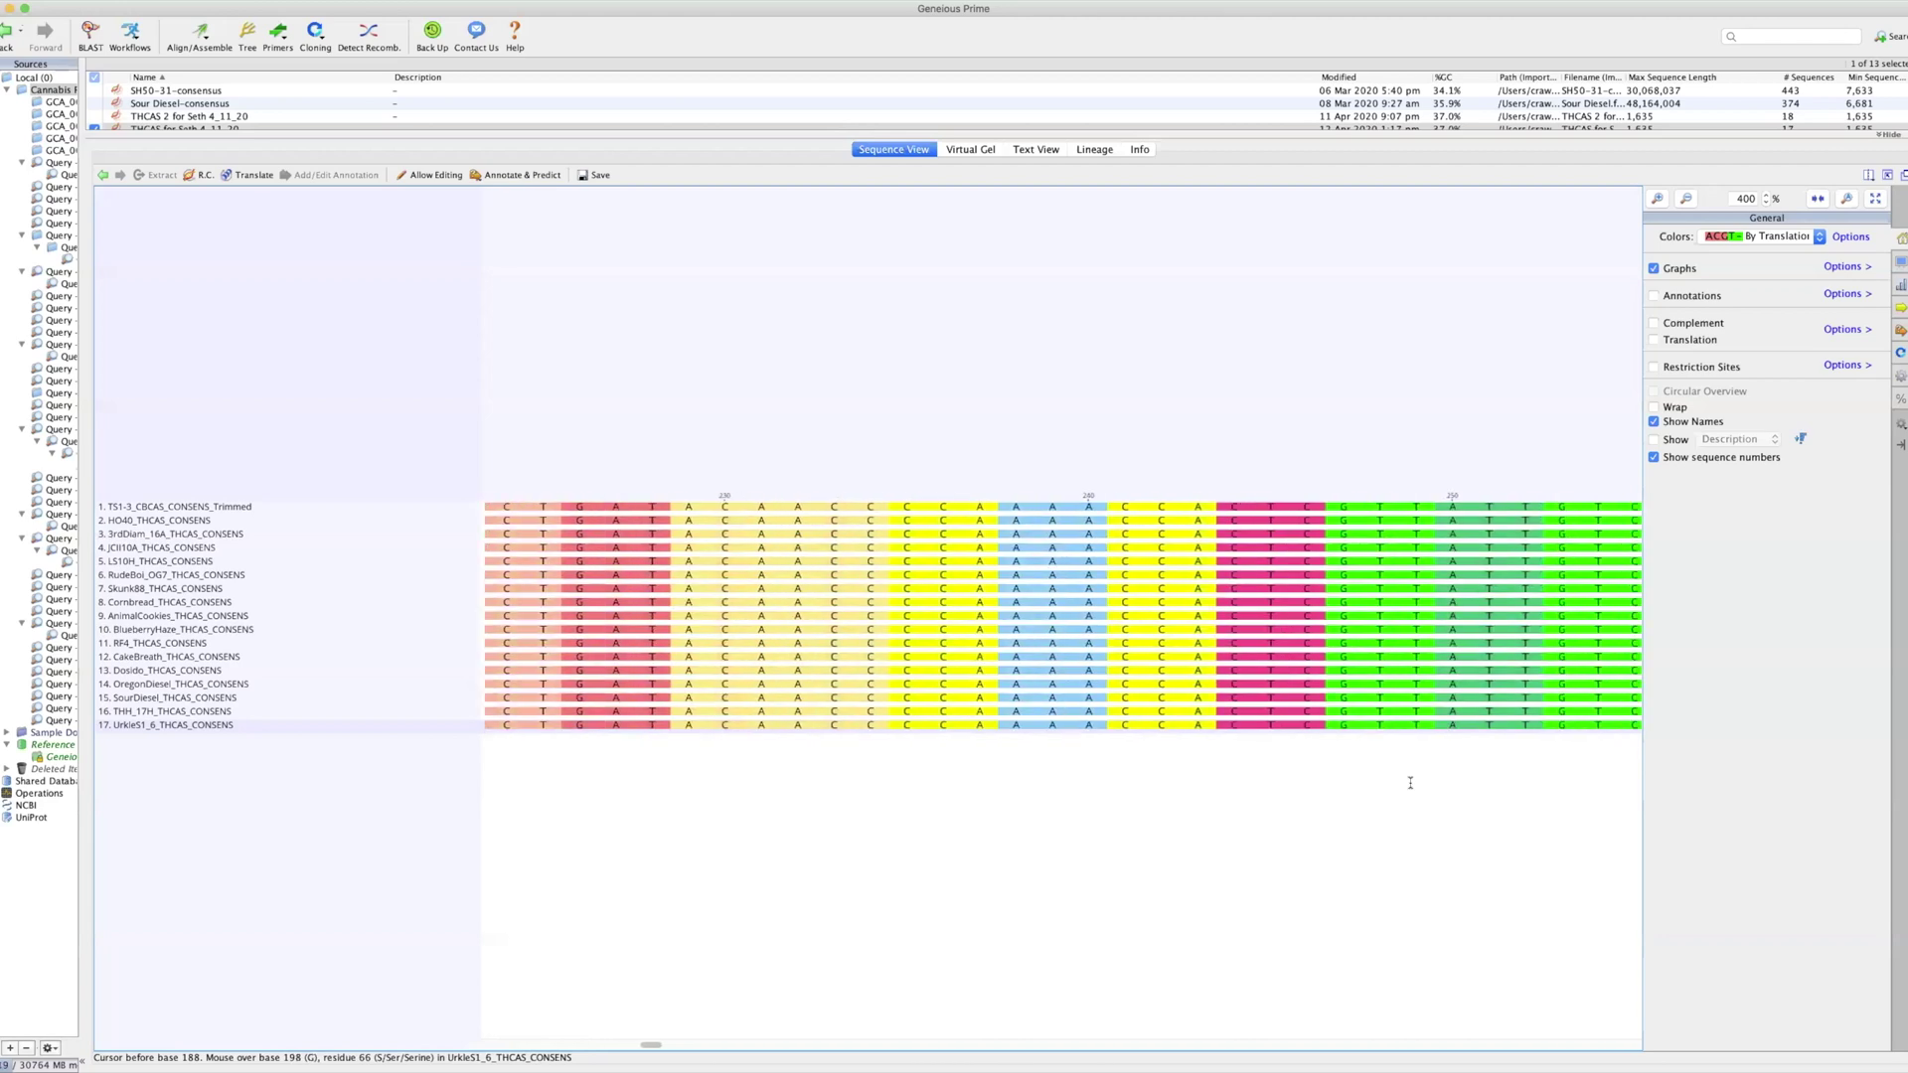
scroll(1410, 783, "right", 15)
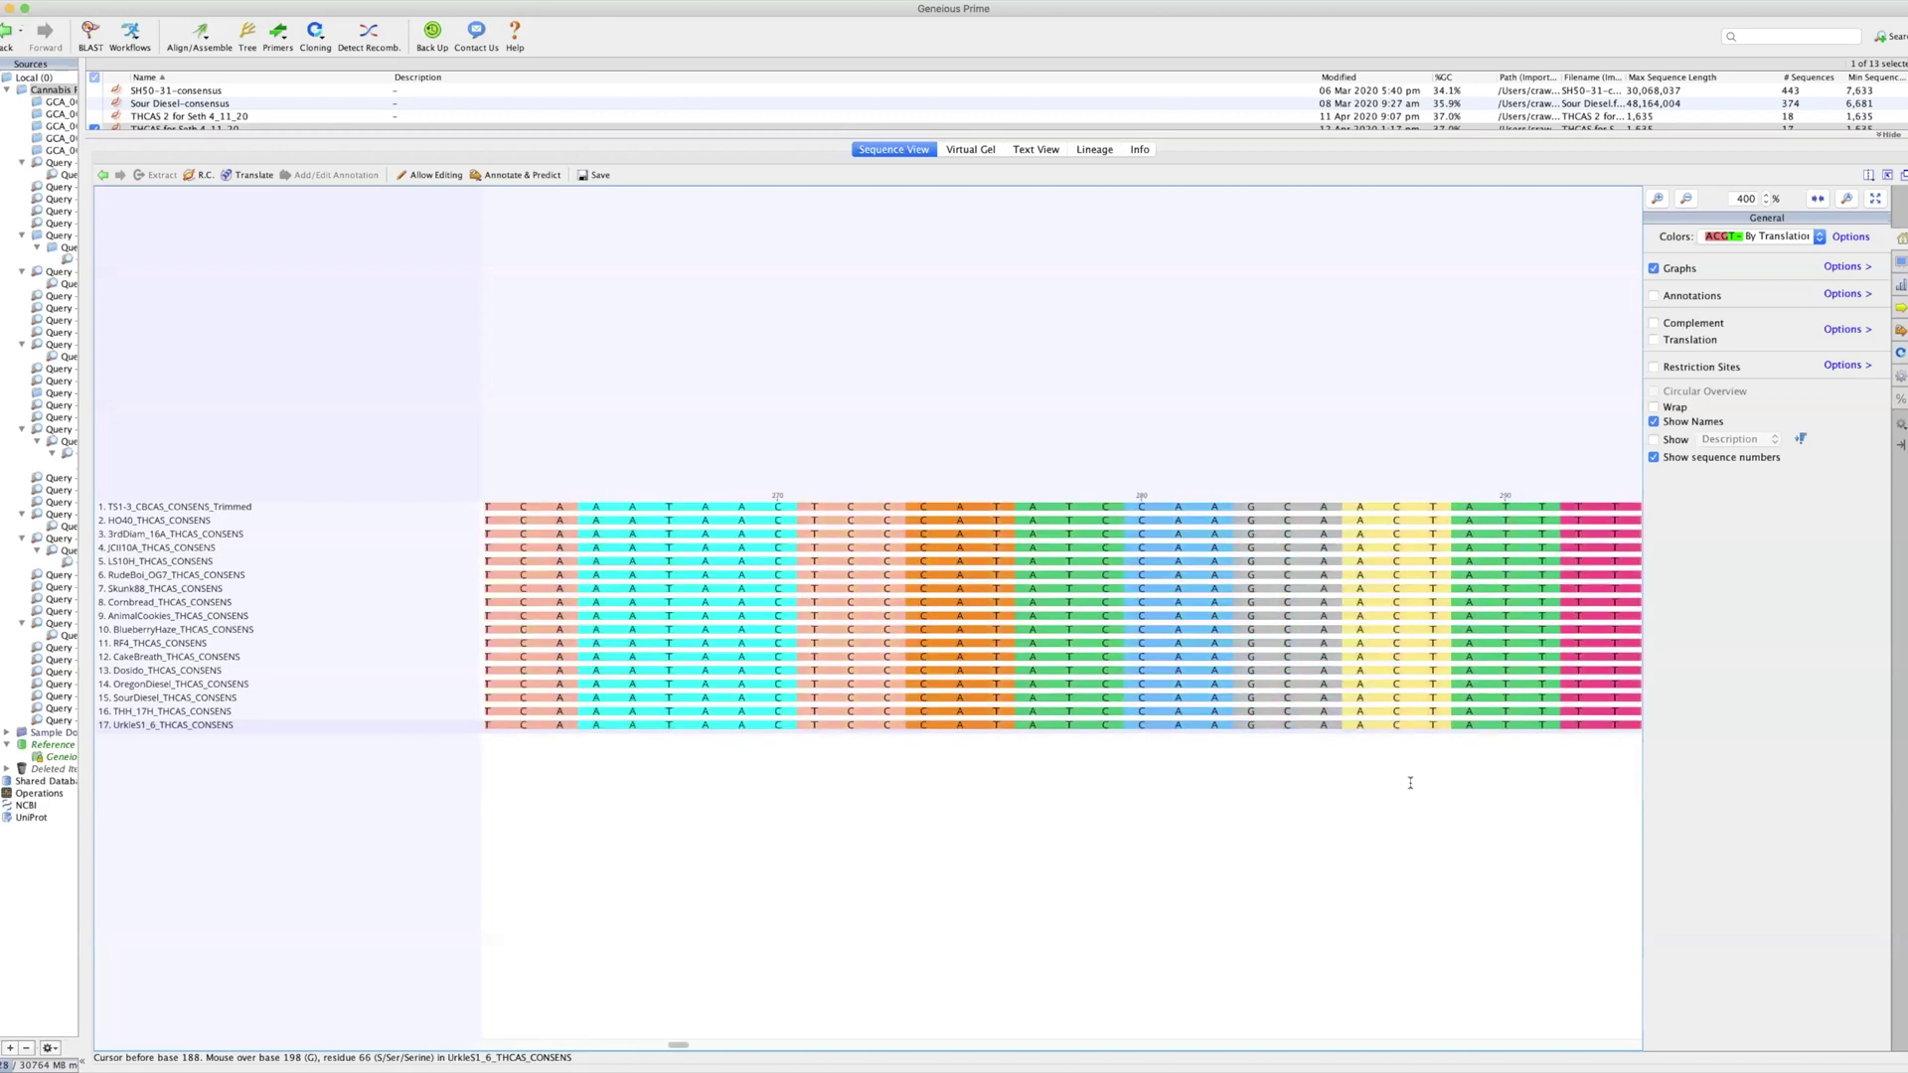
scroll(1410, 783, "right", 2)
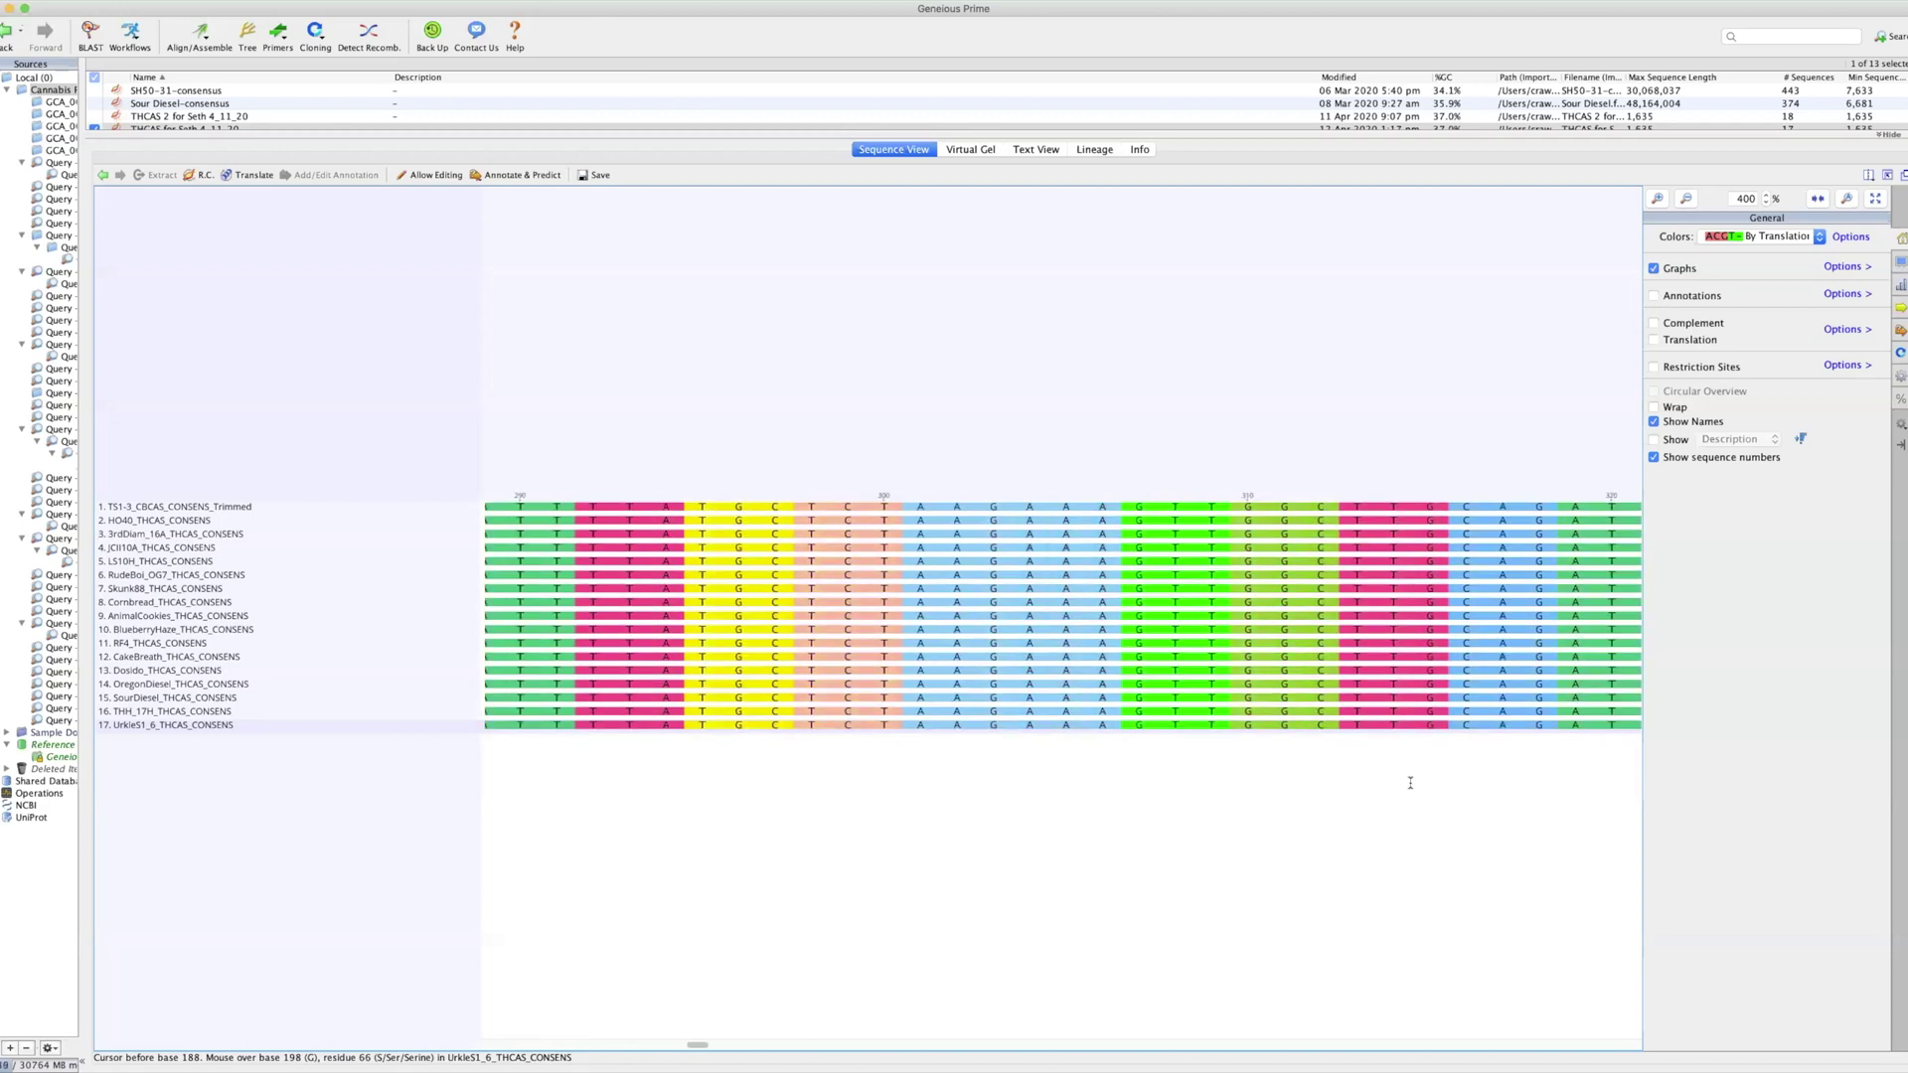
scroll(1410, 783, "right", 17)
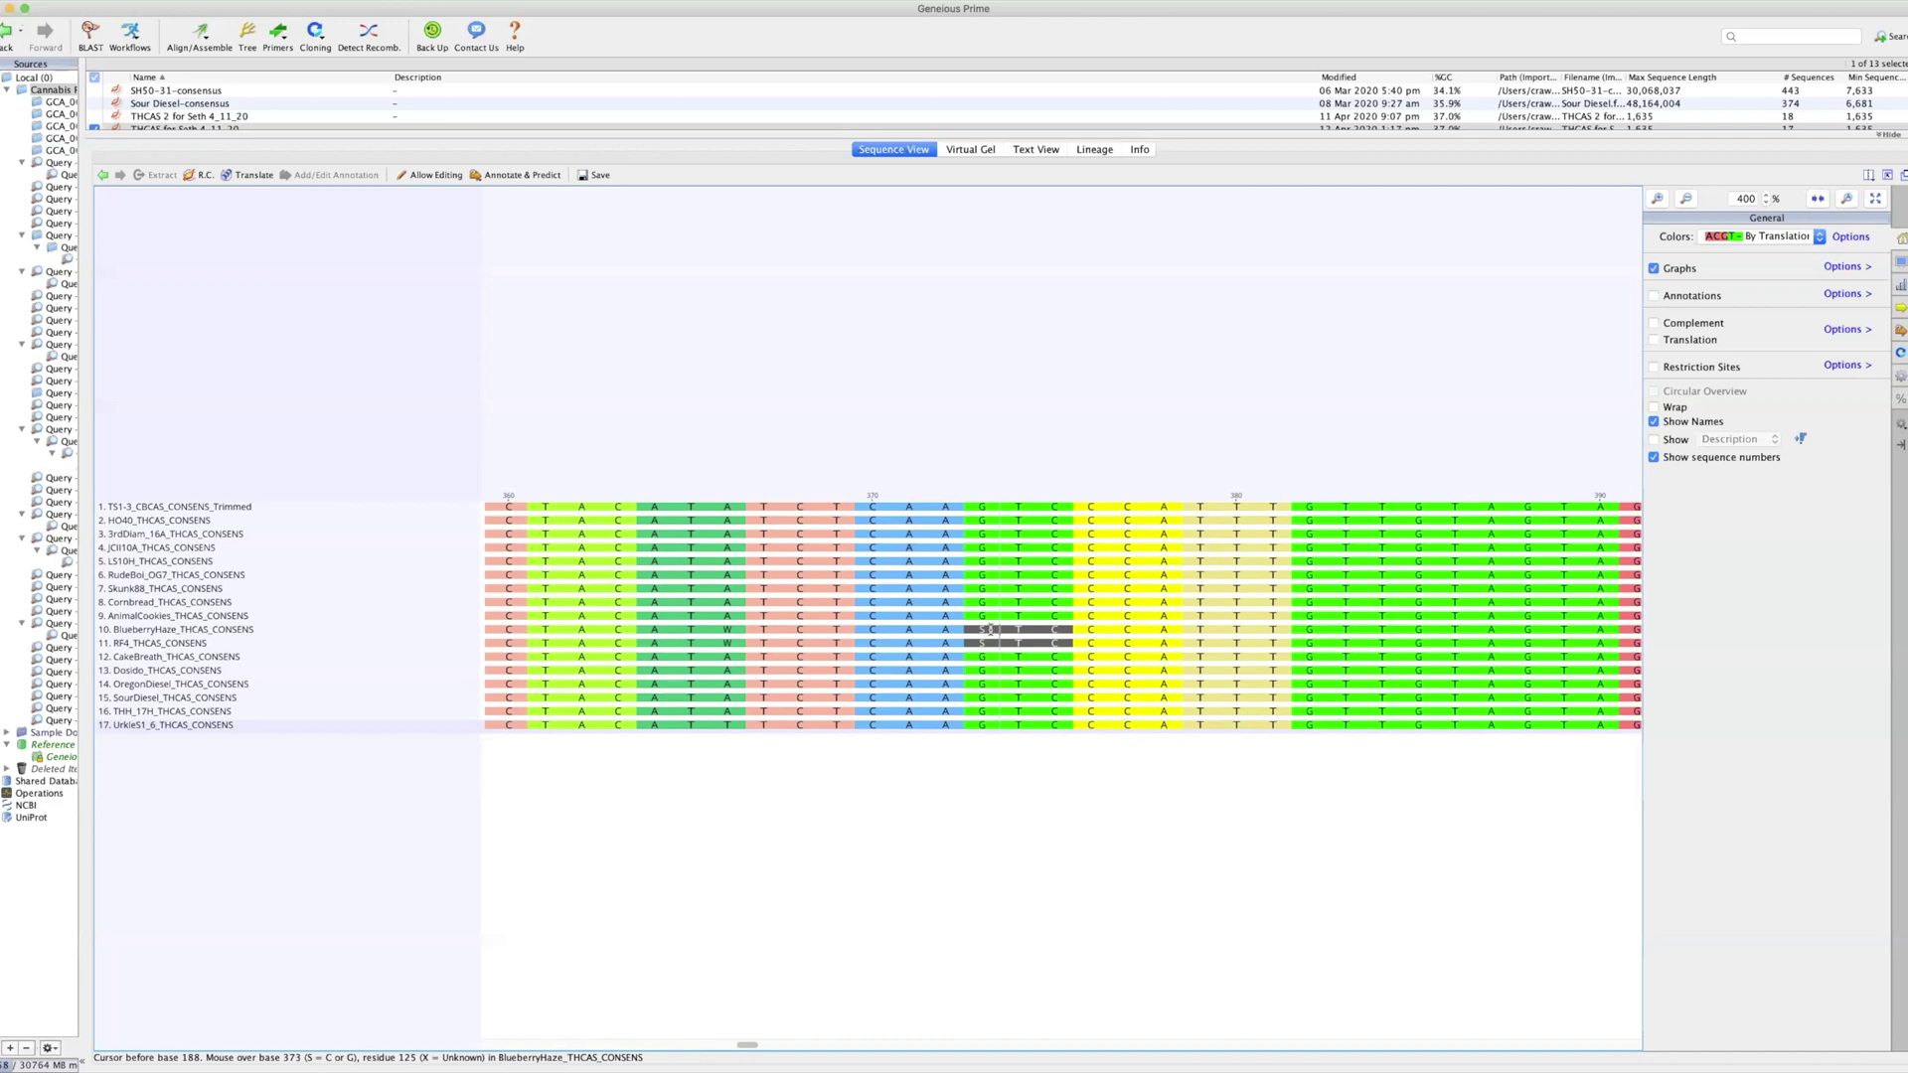
left_click(990, 630)
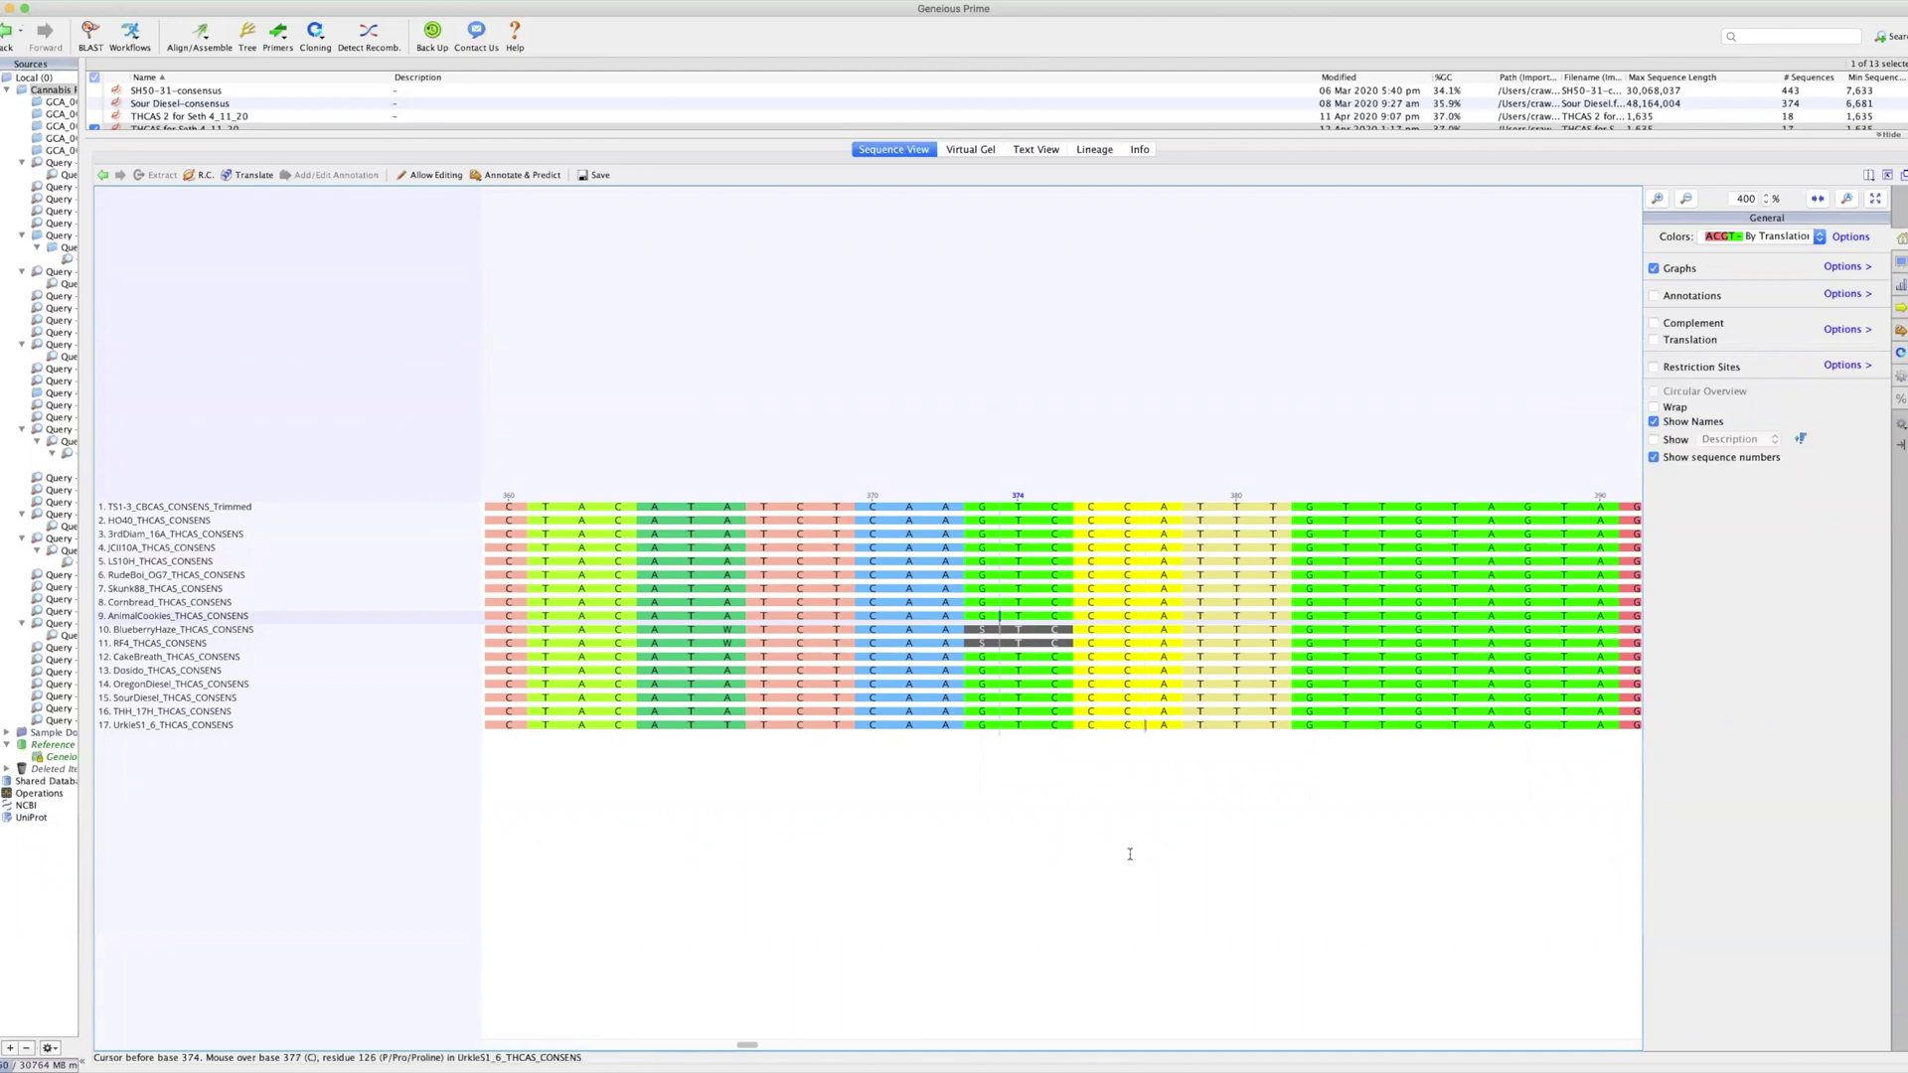
Step: Locate the variable codon at bases 748 to 750, highlight all of TS1-3_CBCAS_CONSENS_Trimmed, and place the cursor before base 750 in RudeBoi_OG7_THCAS_CONSENS
scroll(1129, 852, "right", 5)
scroll(1130, 853, "right", 15)
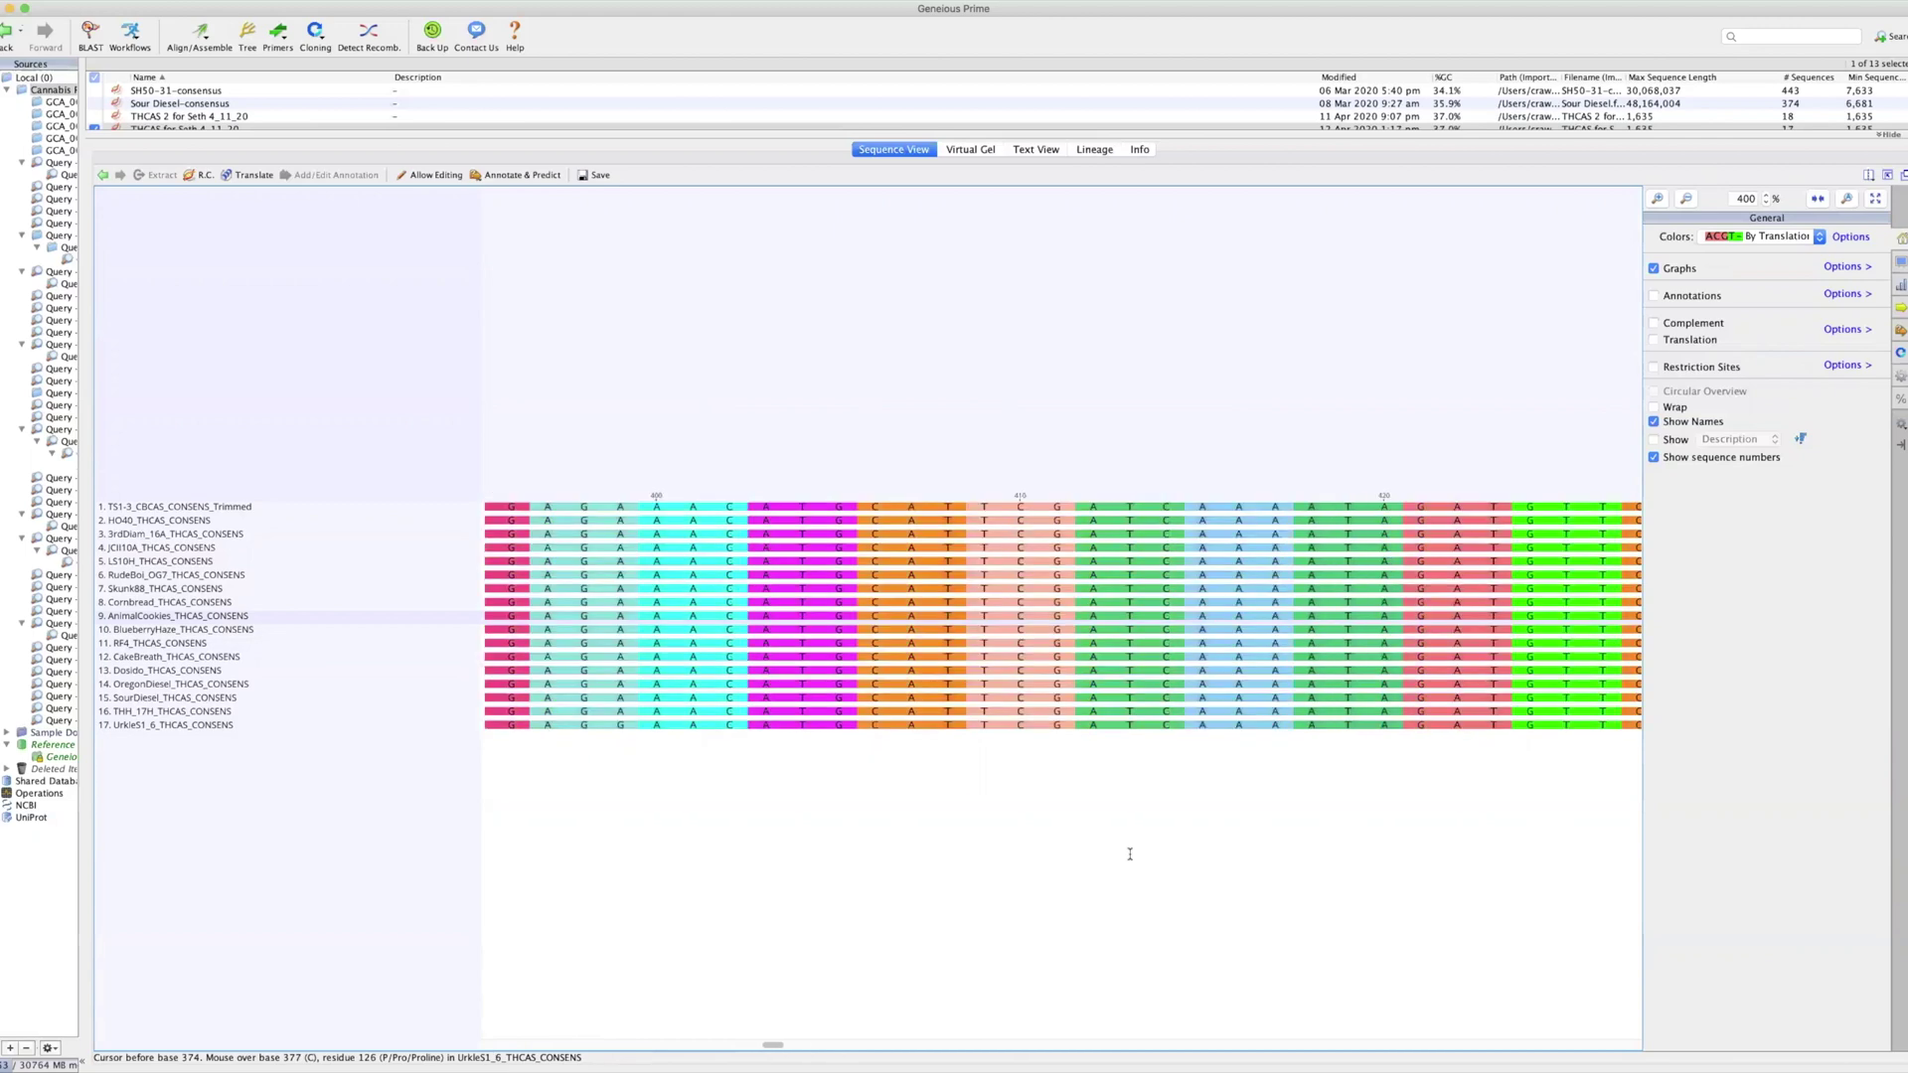
scroll(1130, 852, "right", 15)
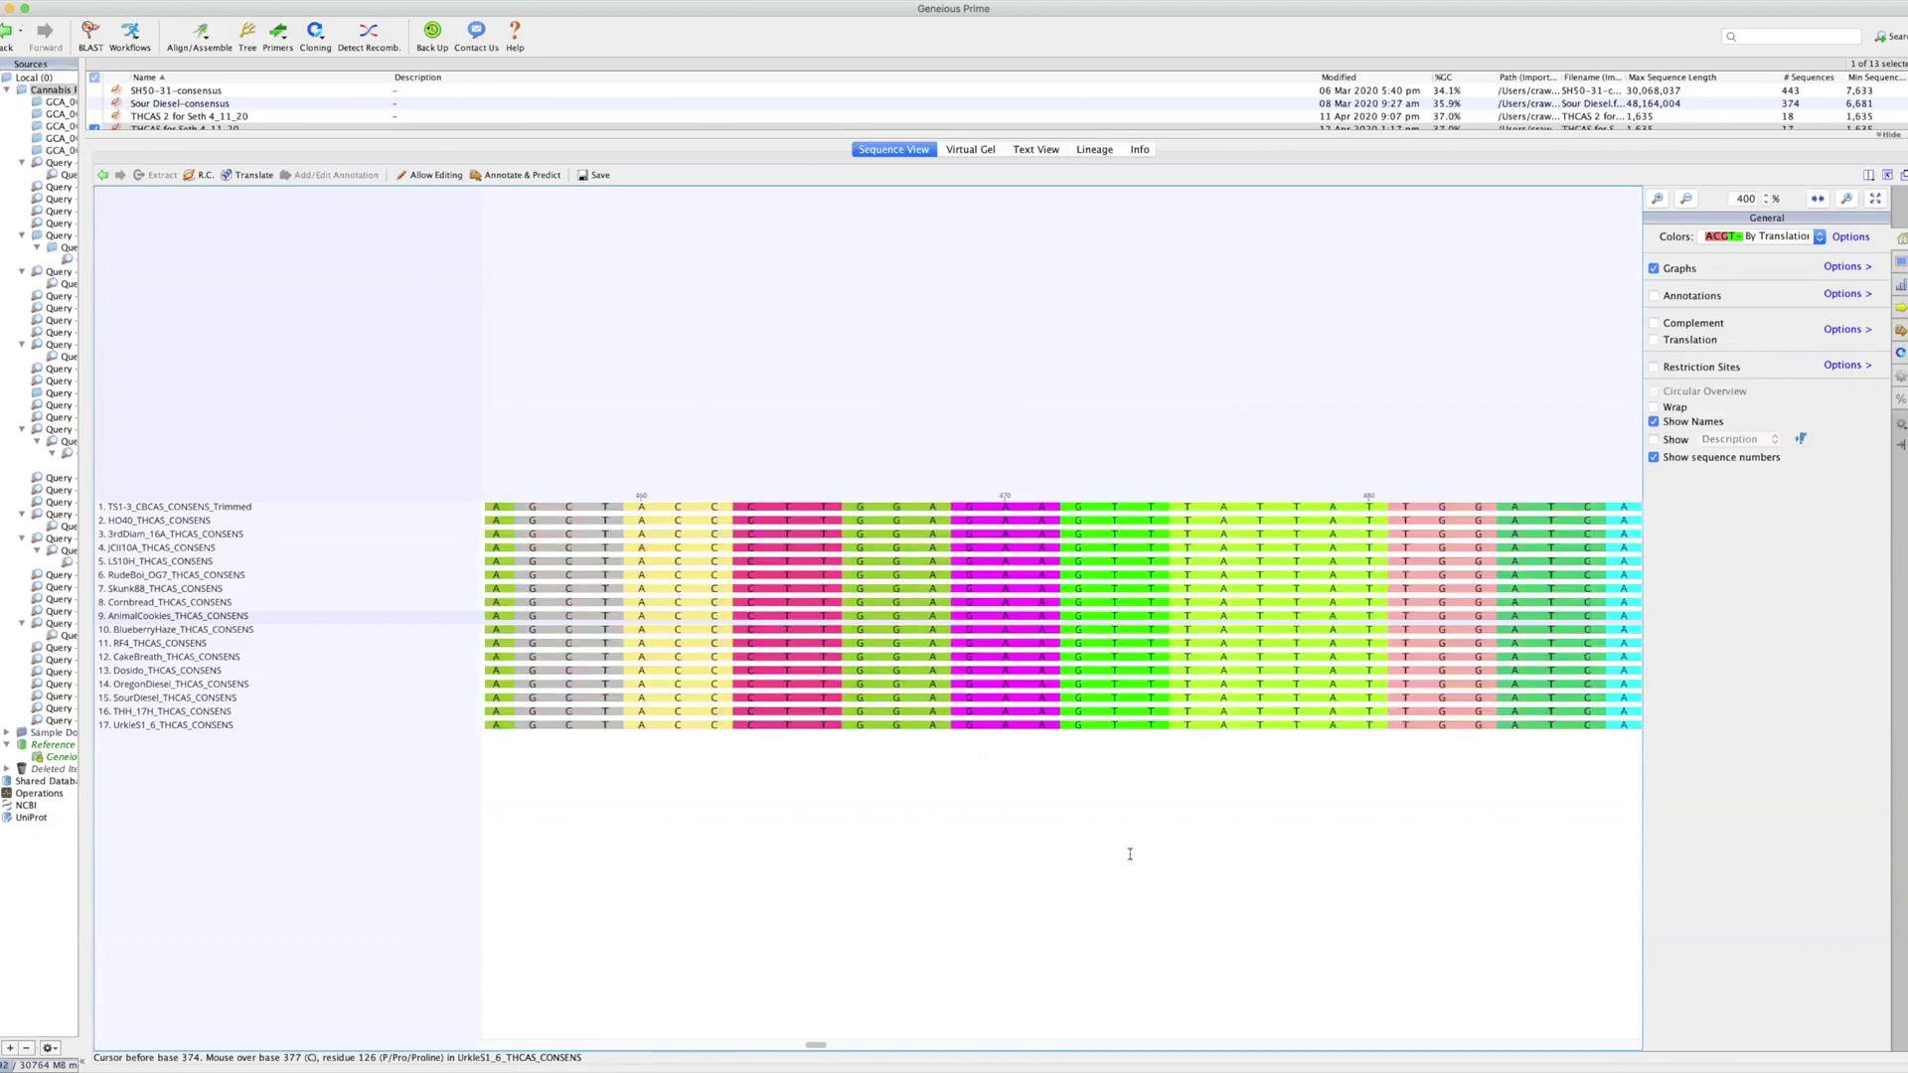
scroll(1130, 853, "right", 2)
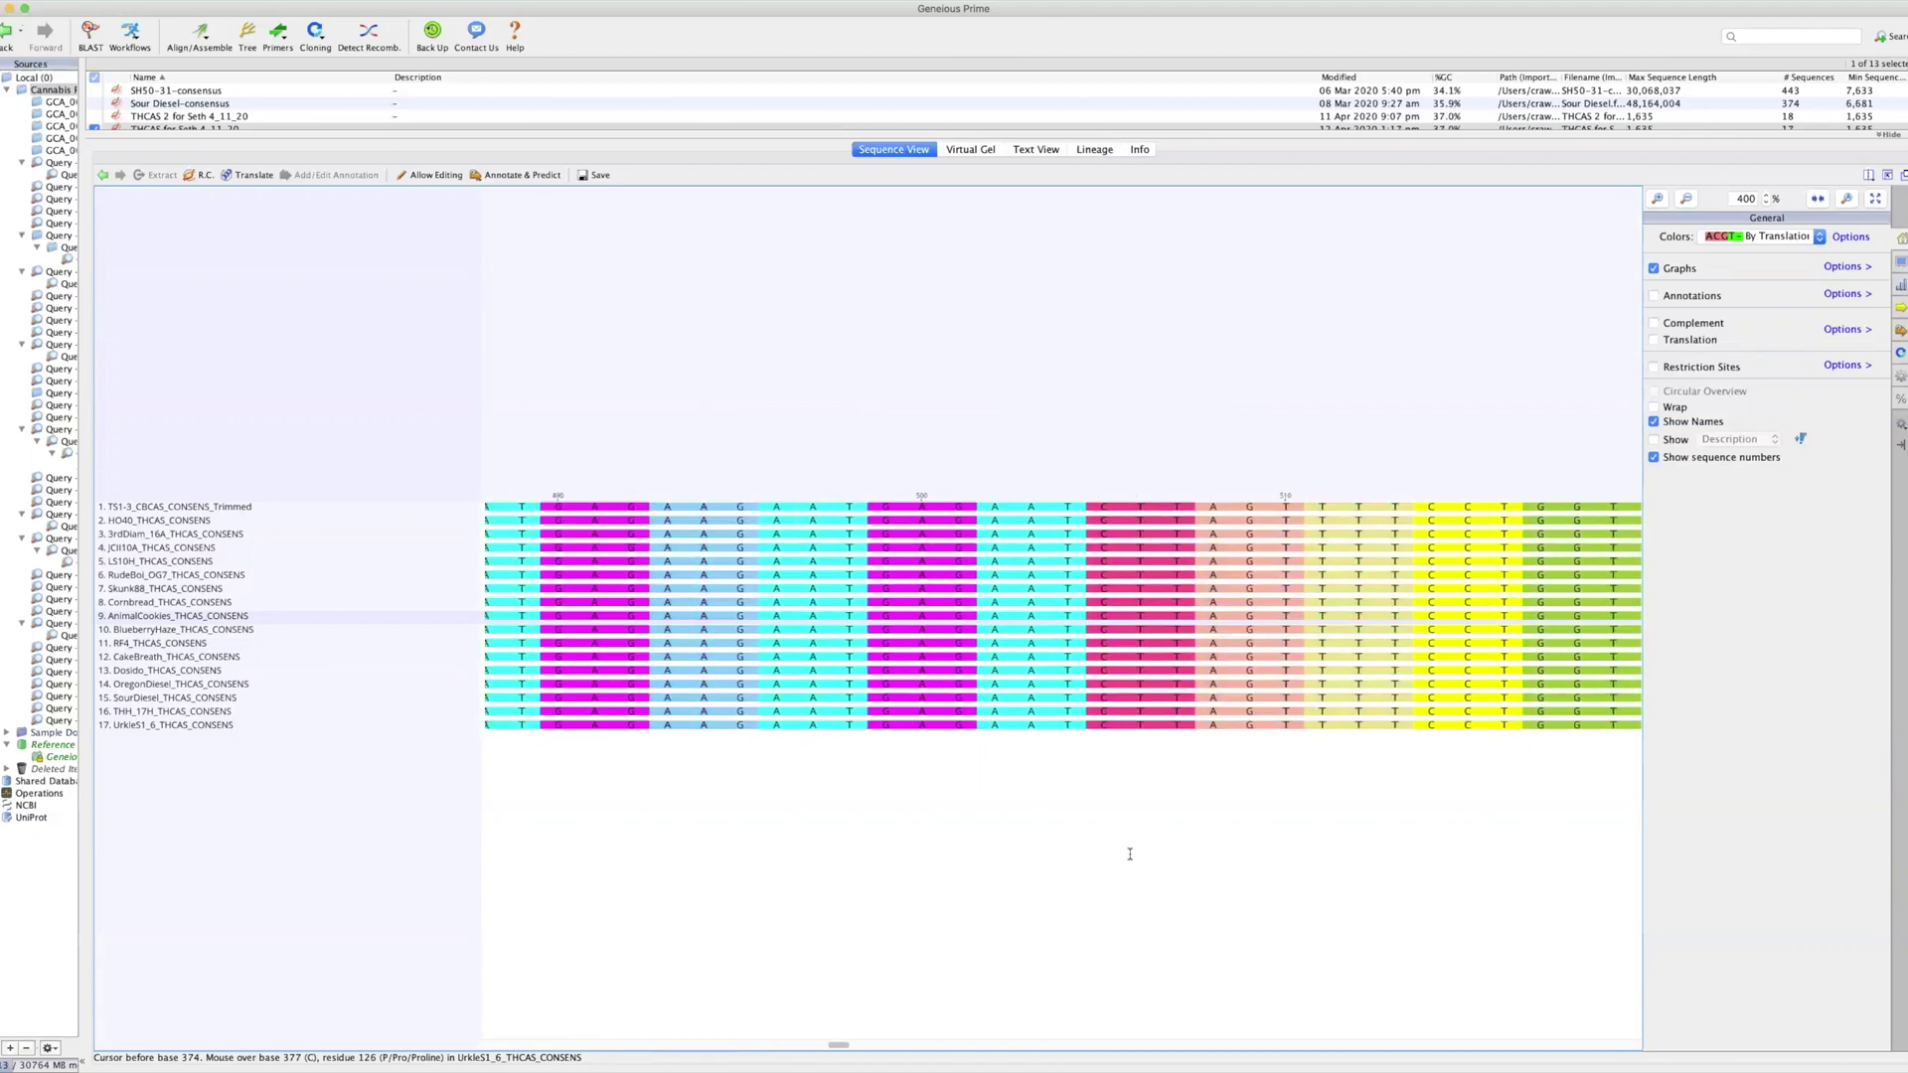
scroll(1129, 853, "right", 20)
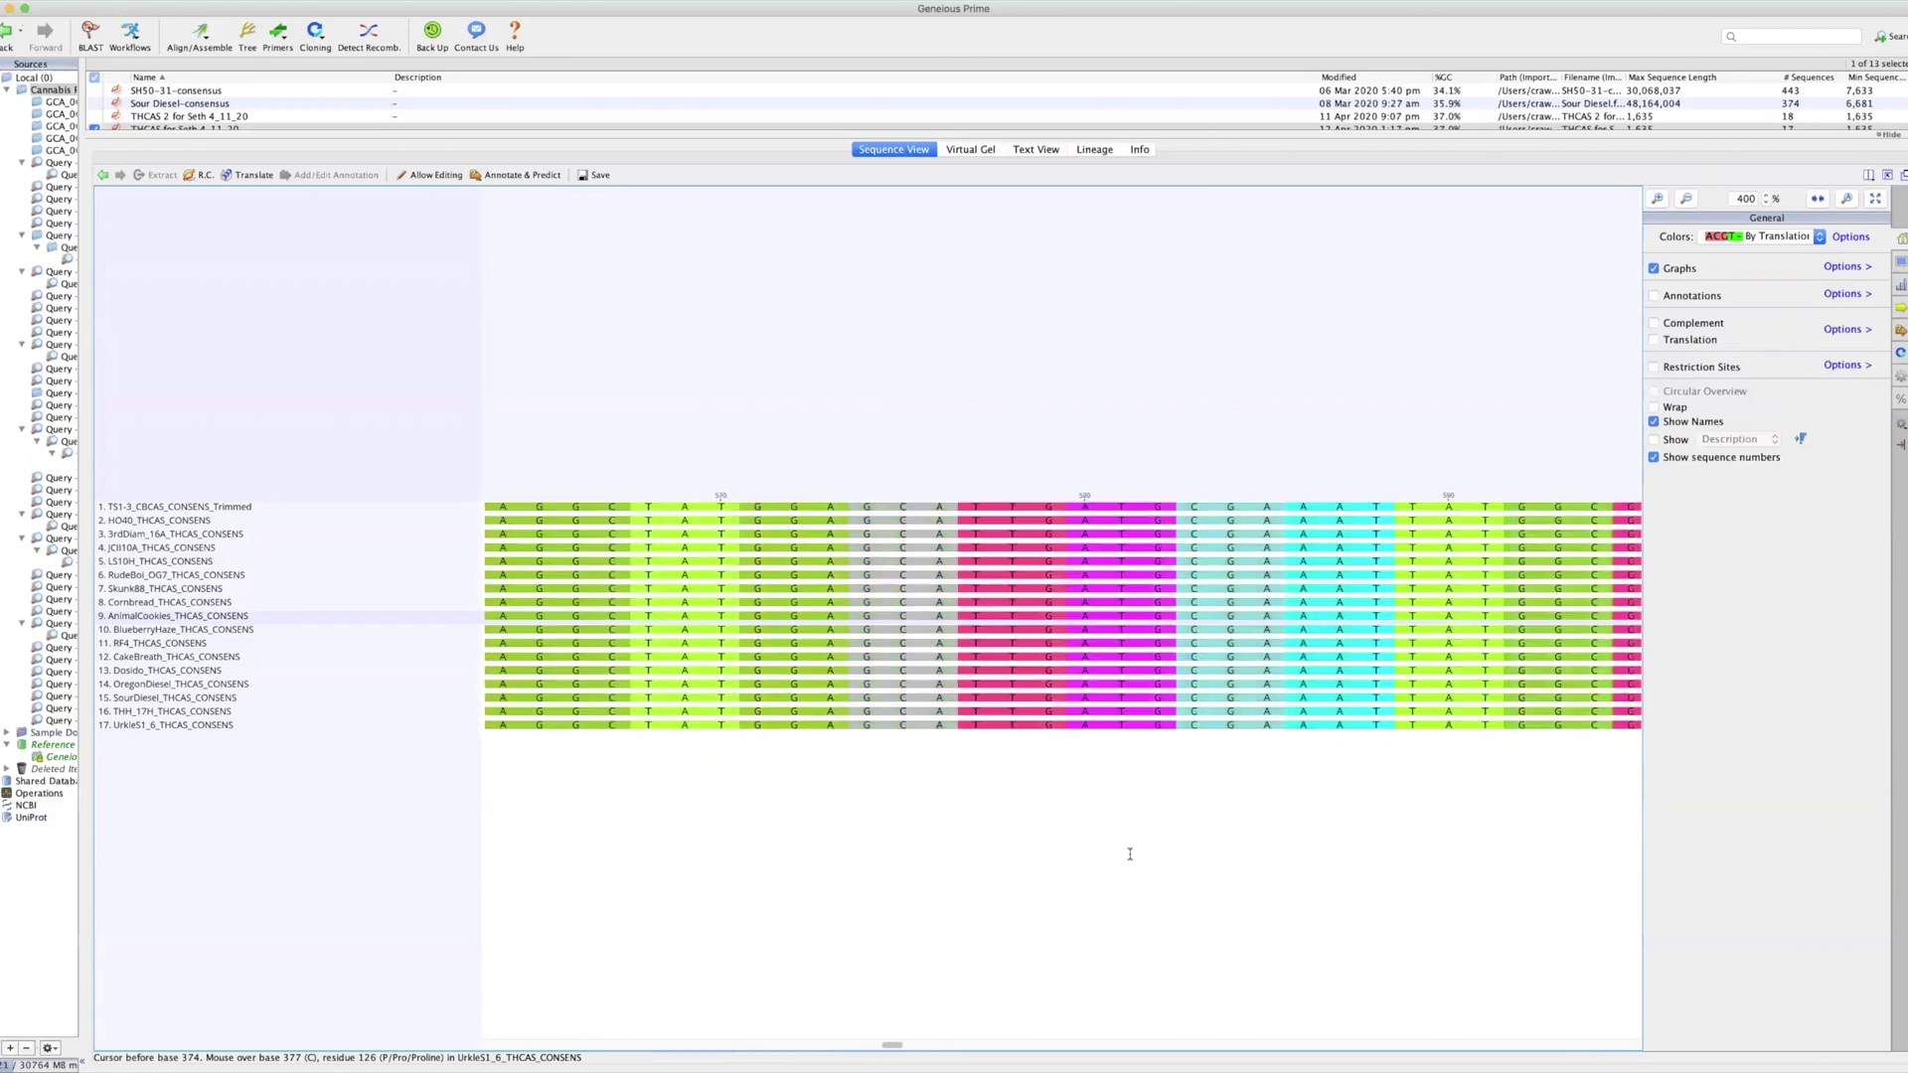
scroll(1129, 853, "right", 12)
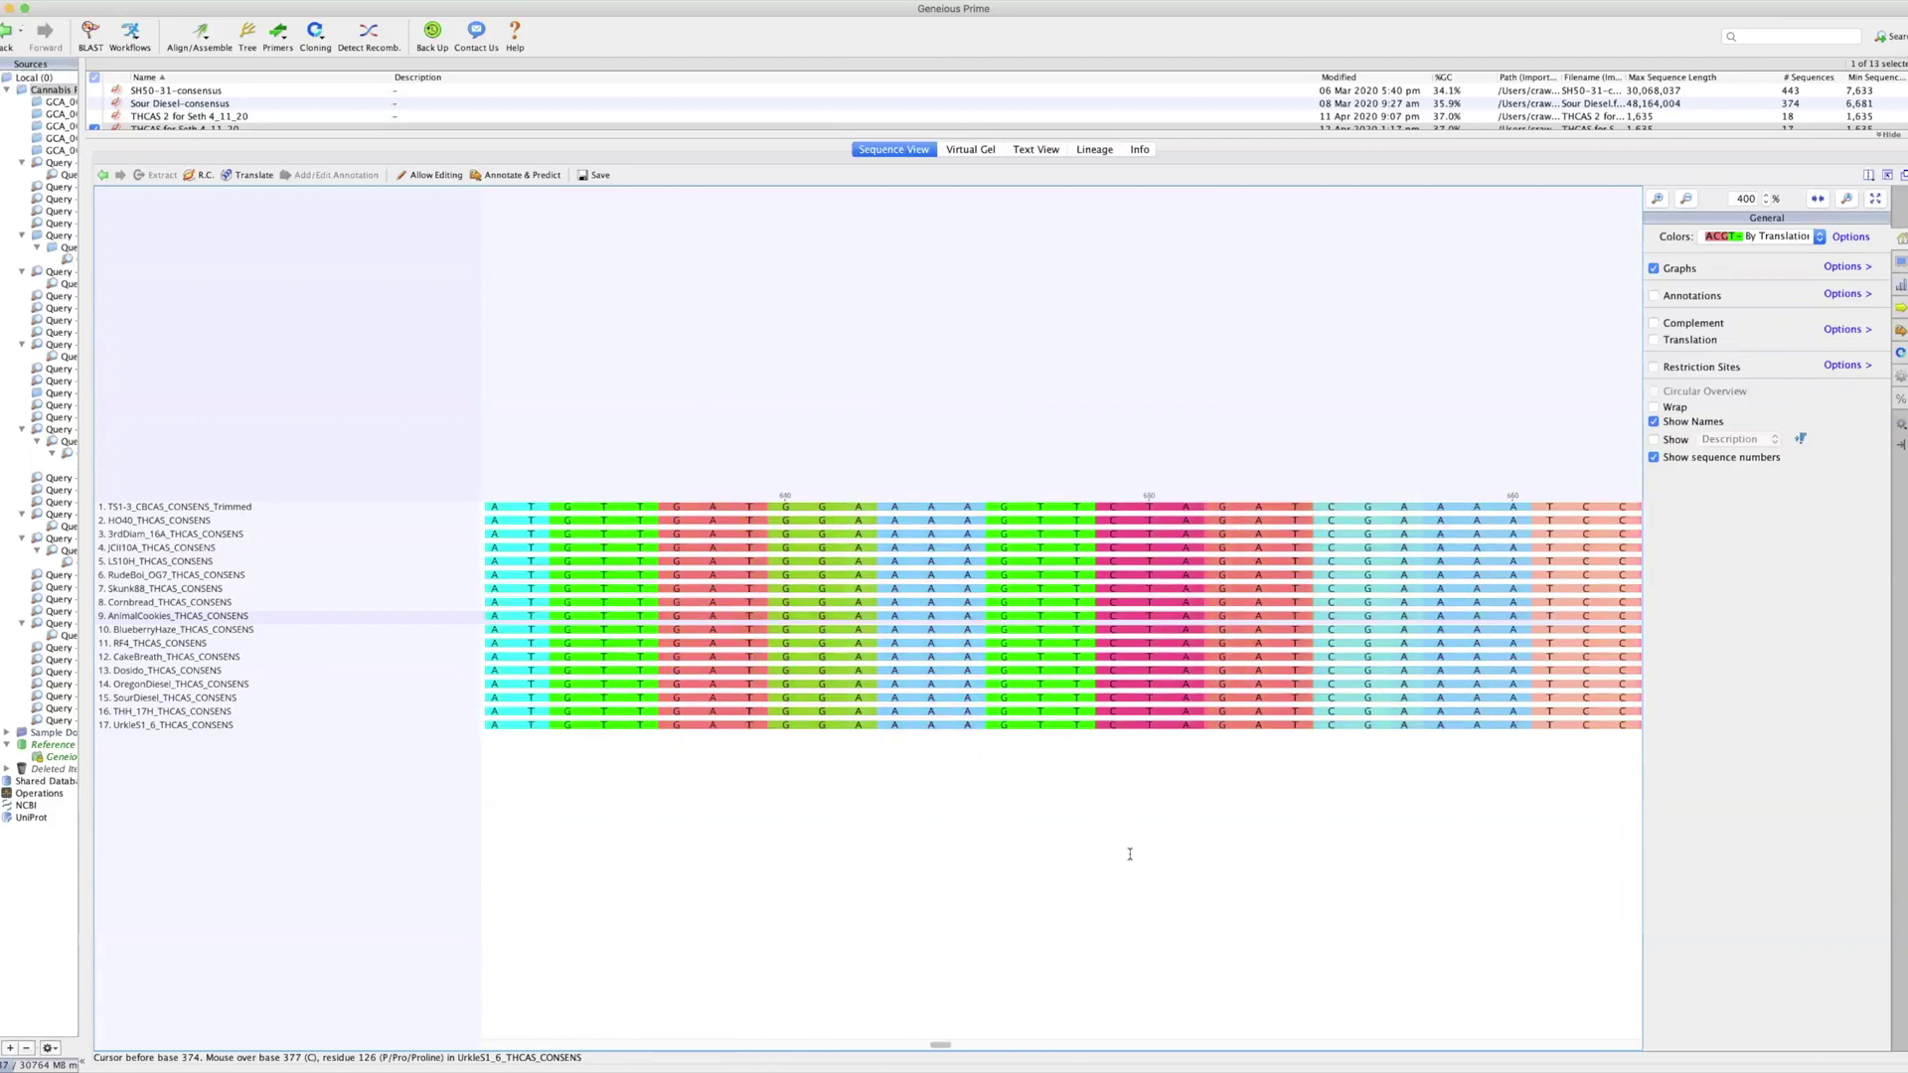
scroll(1129, 853, "right", 8)
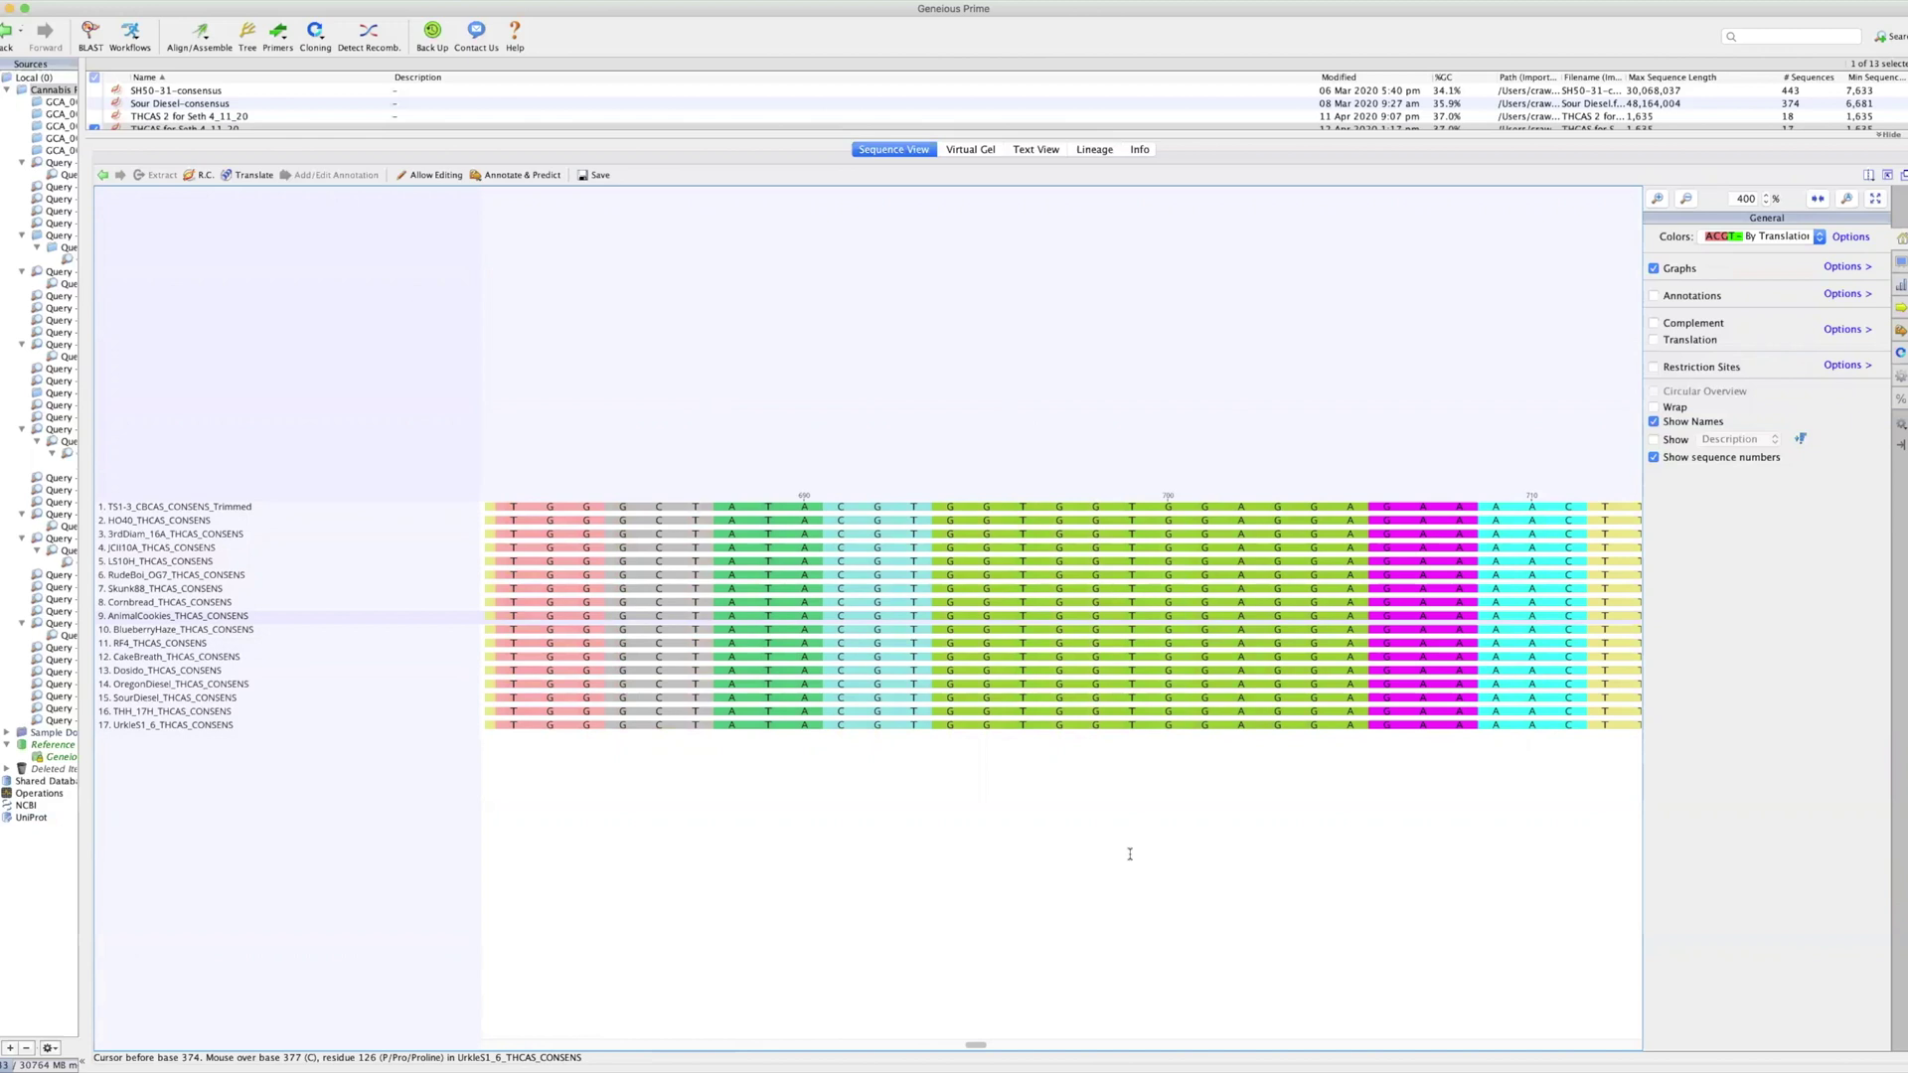
scroll(1129, 854, "right", 10)
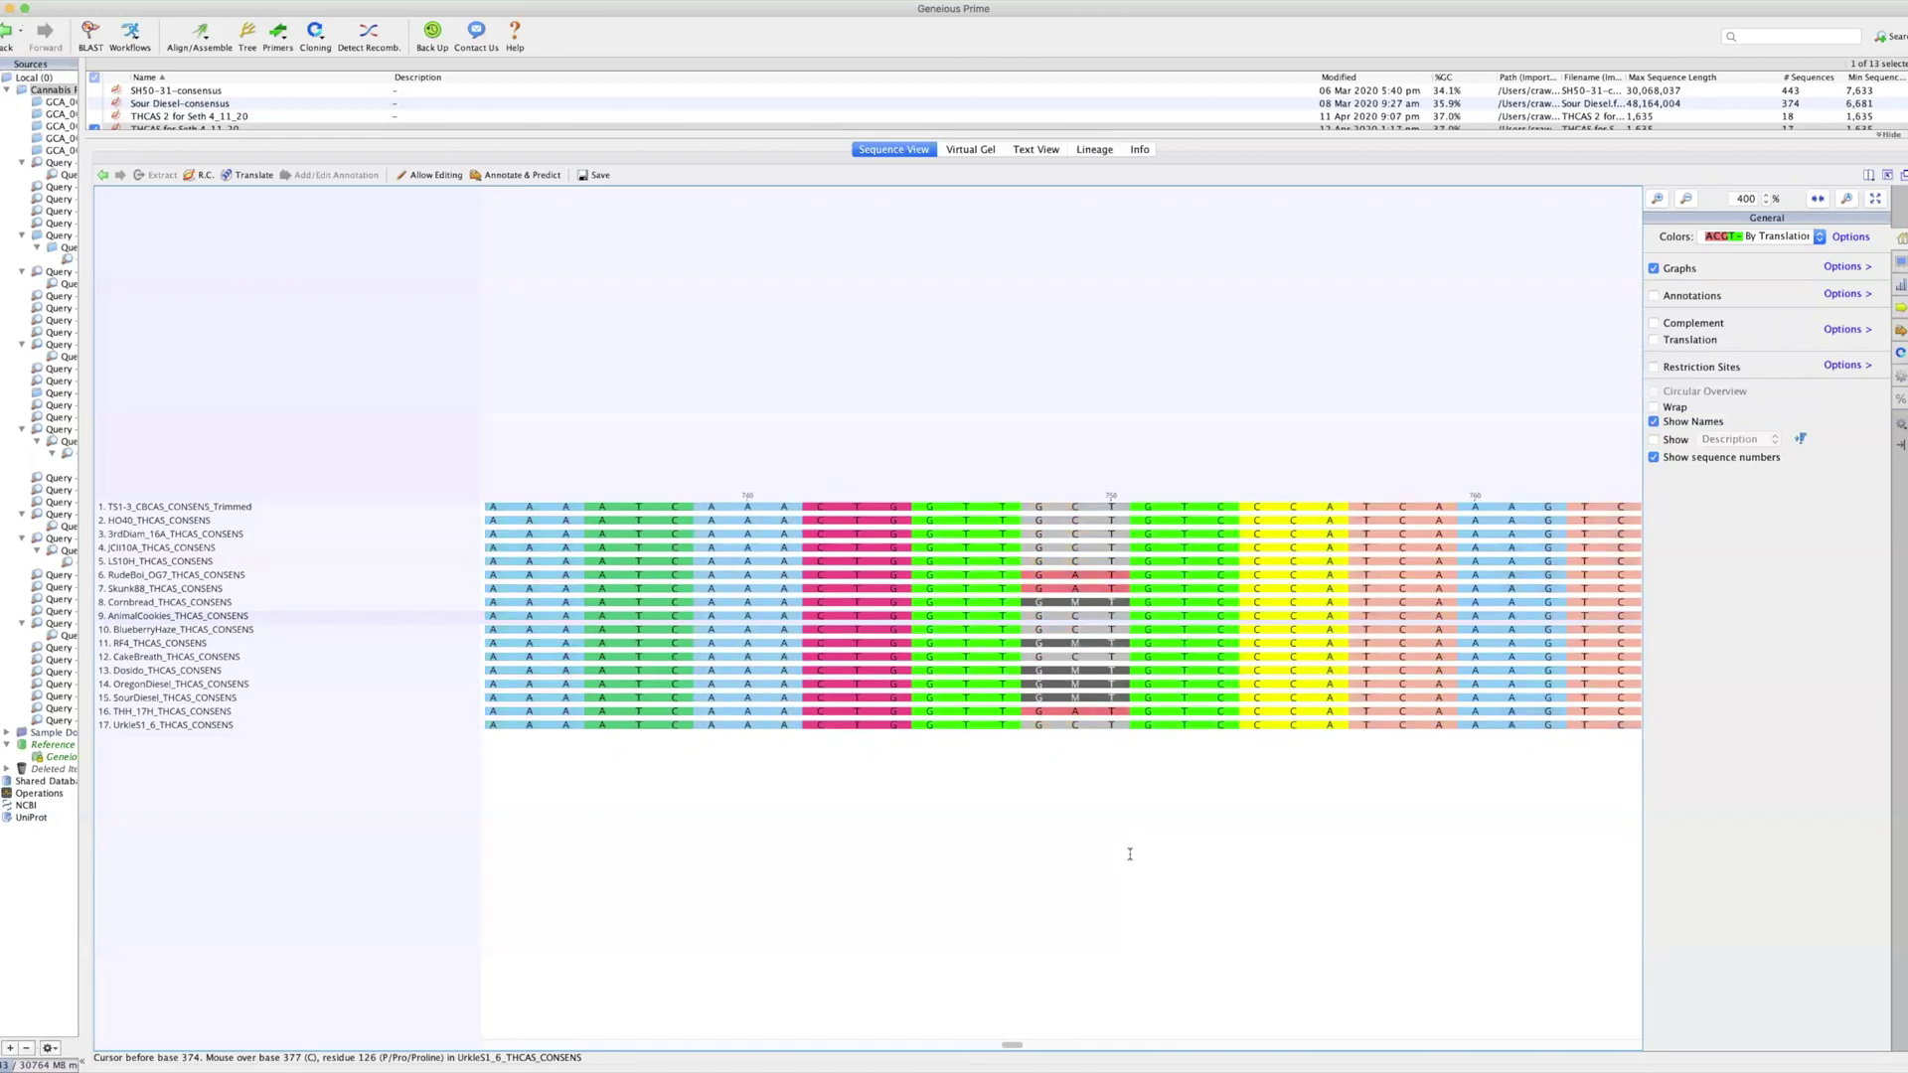
left_click(137, 511)
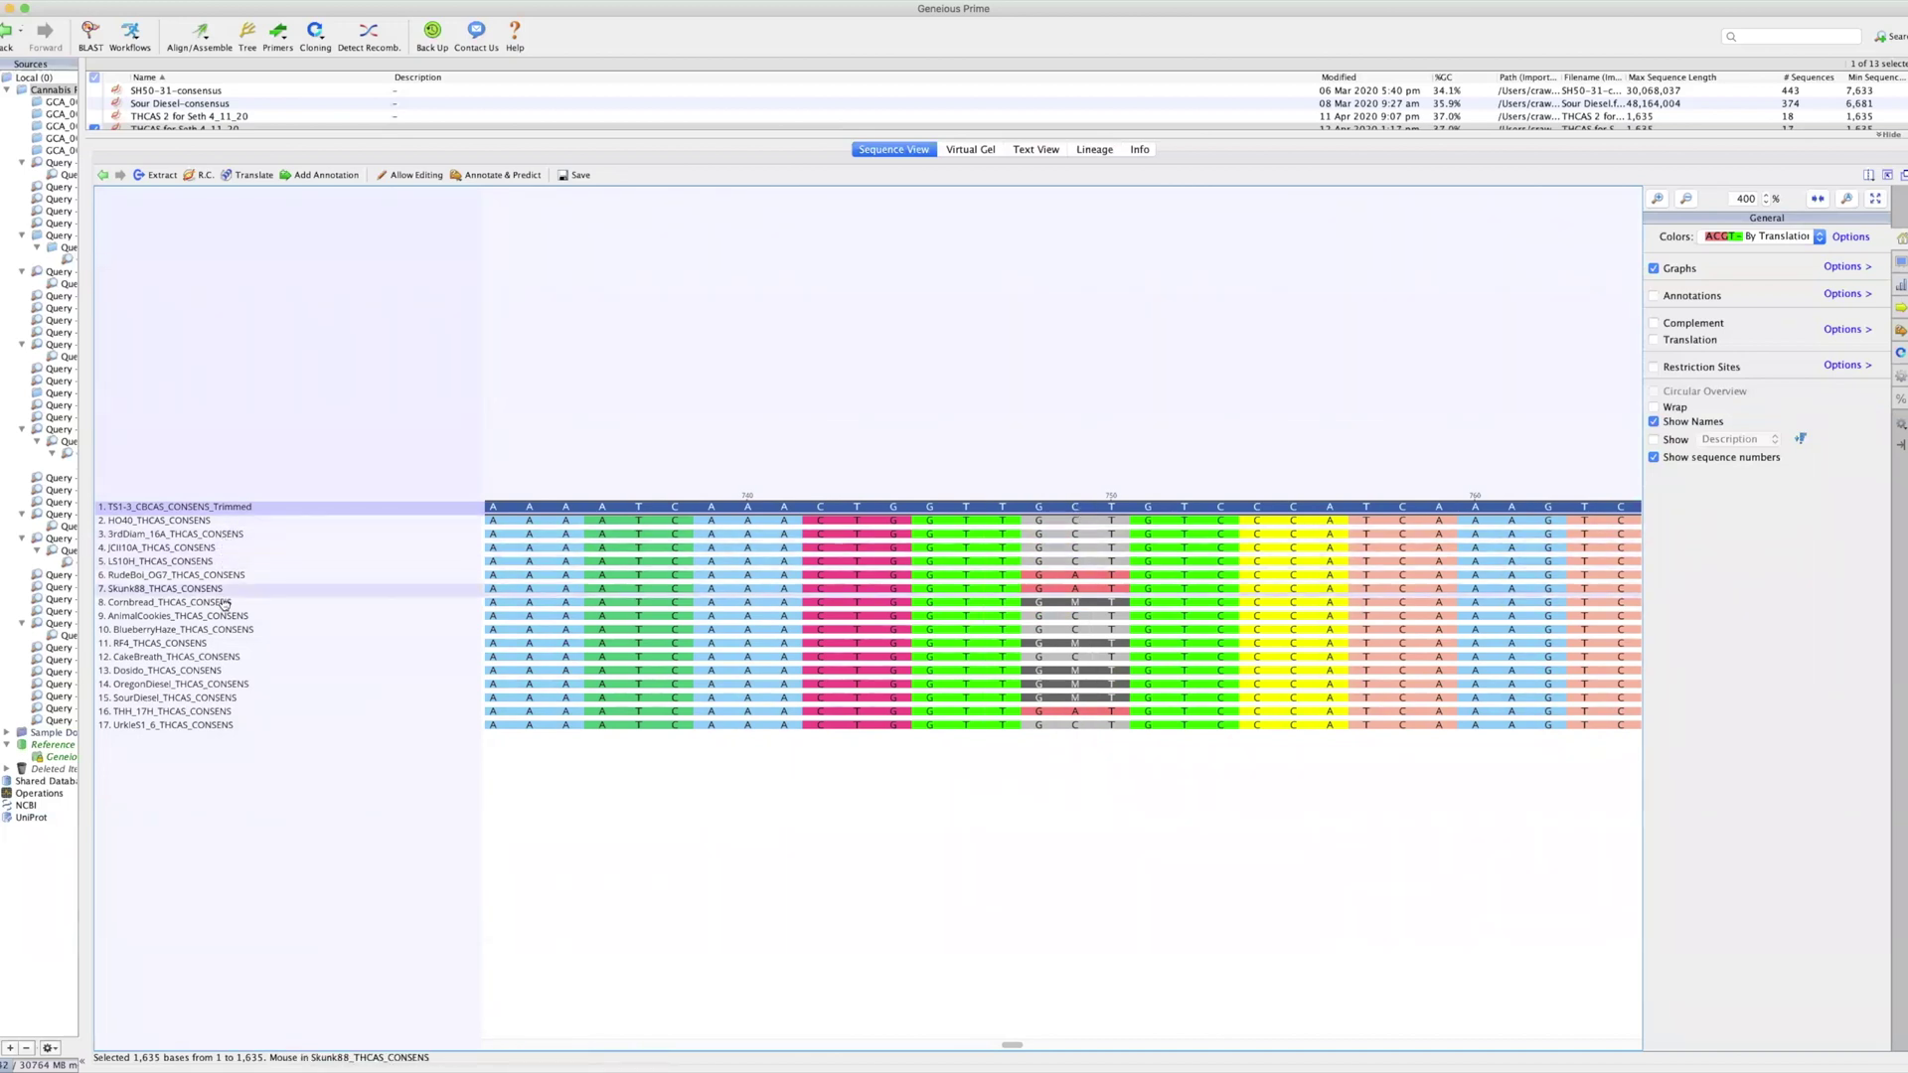
left_click(1090, 575)
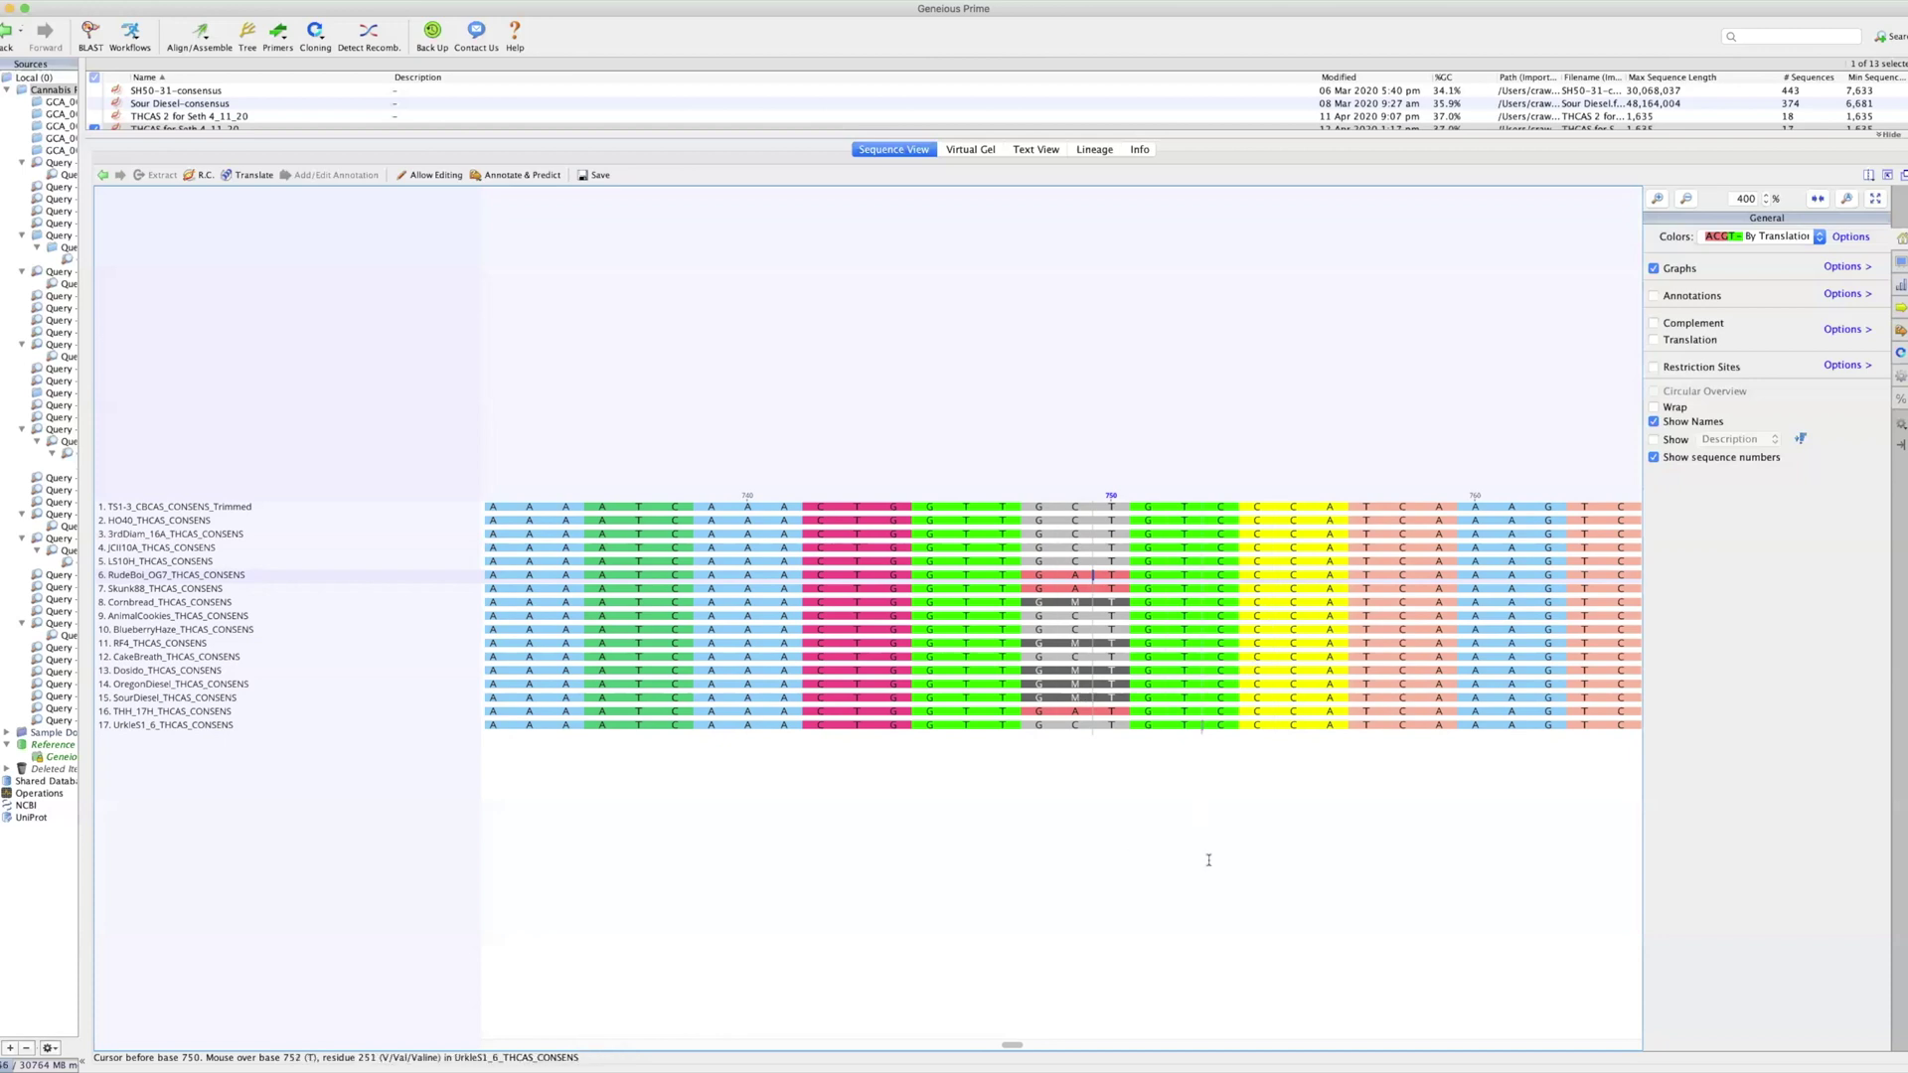
Step: Locate the variable codon at bases 997 to 999 and place the cursor before base 999 in TS1-3_CBCAS_CONSENS_Trimmed
scroll(1208, 859, "right", 20)
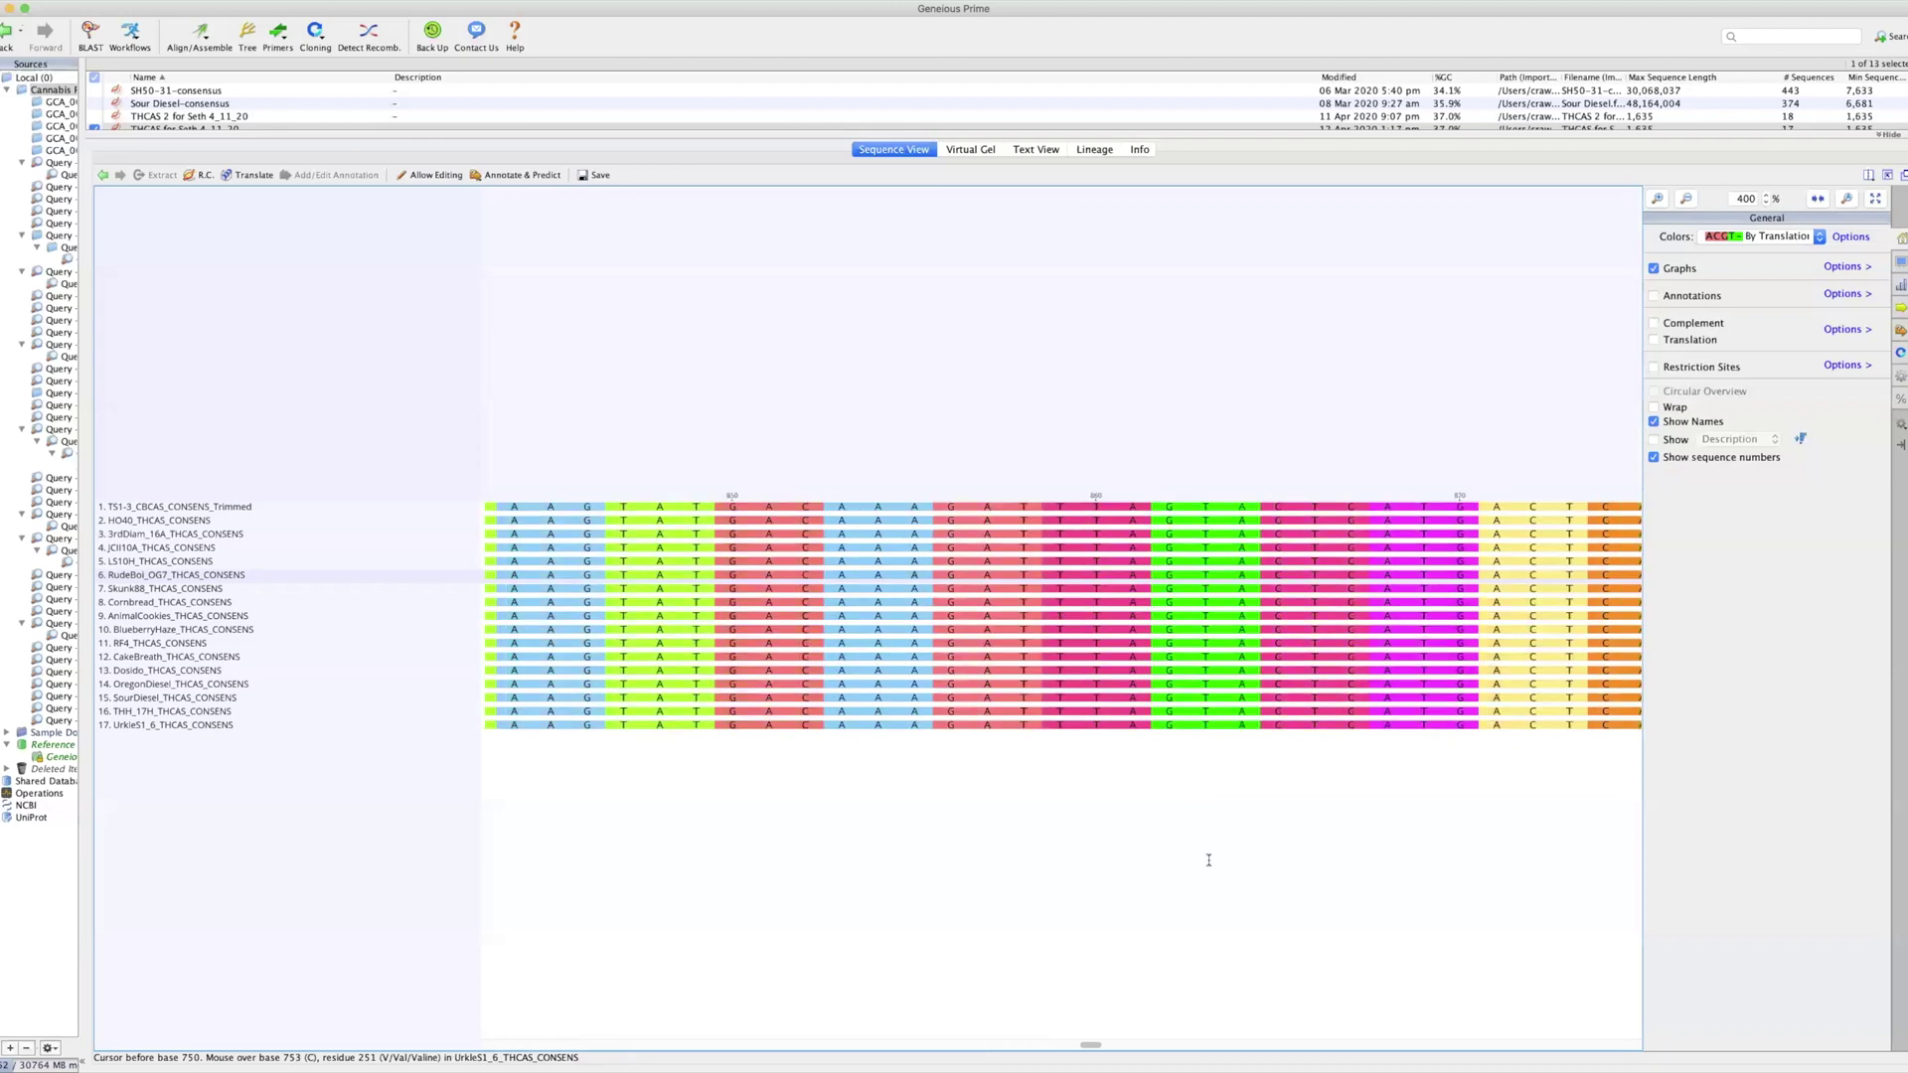
scroll(1208, 859, "right", 5)
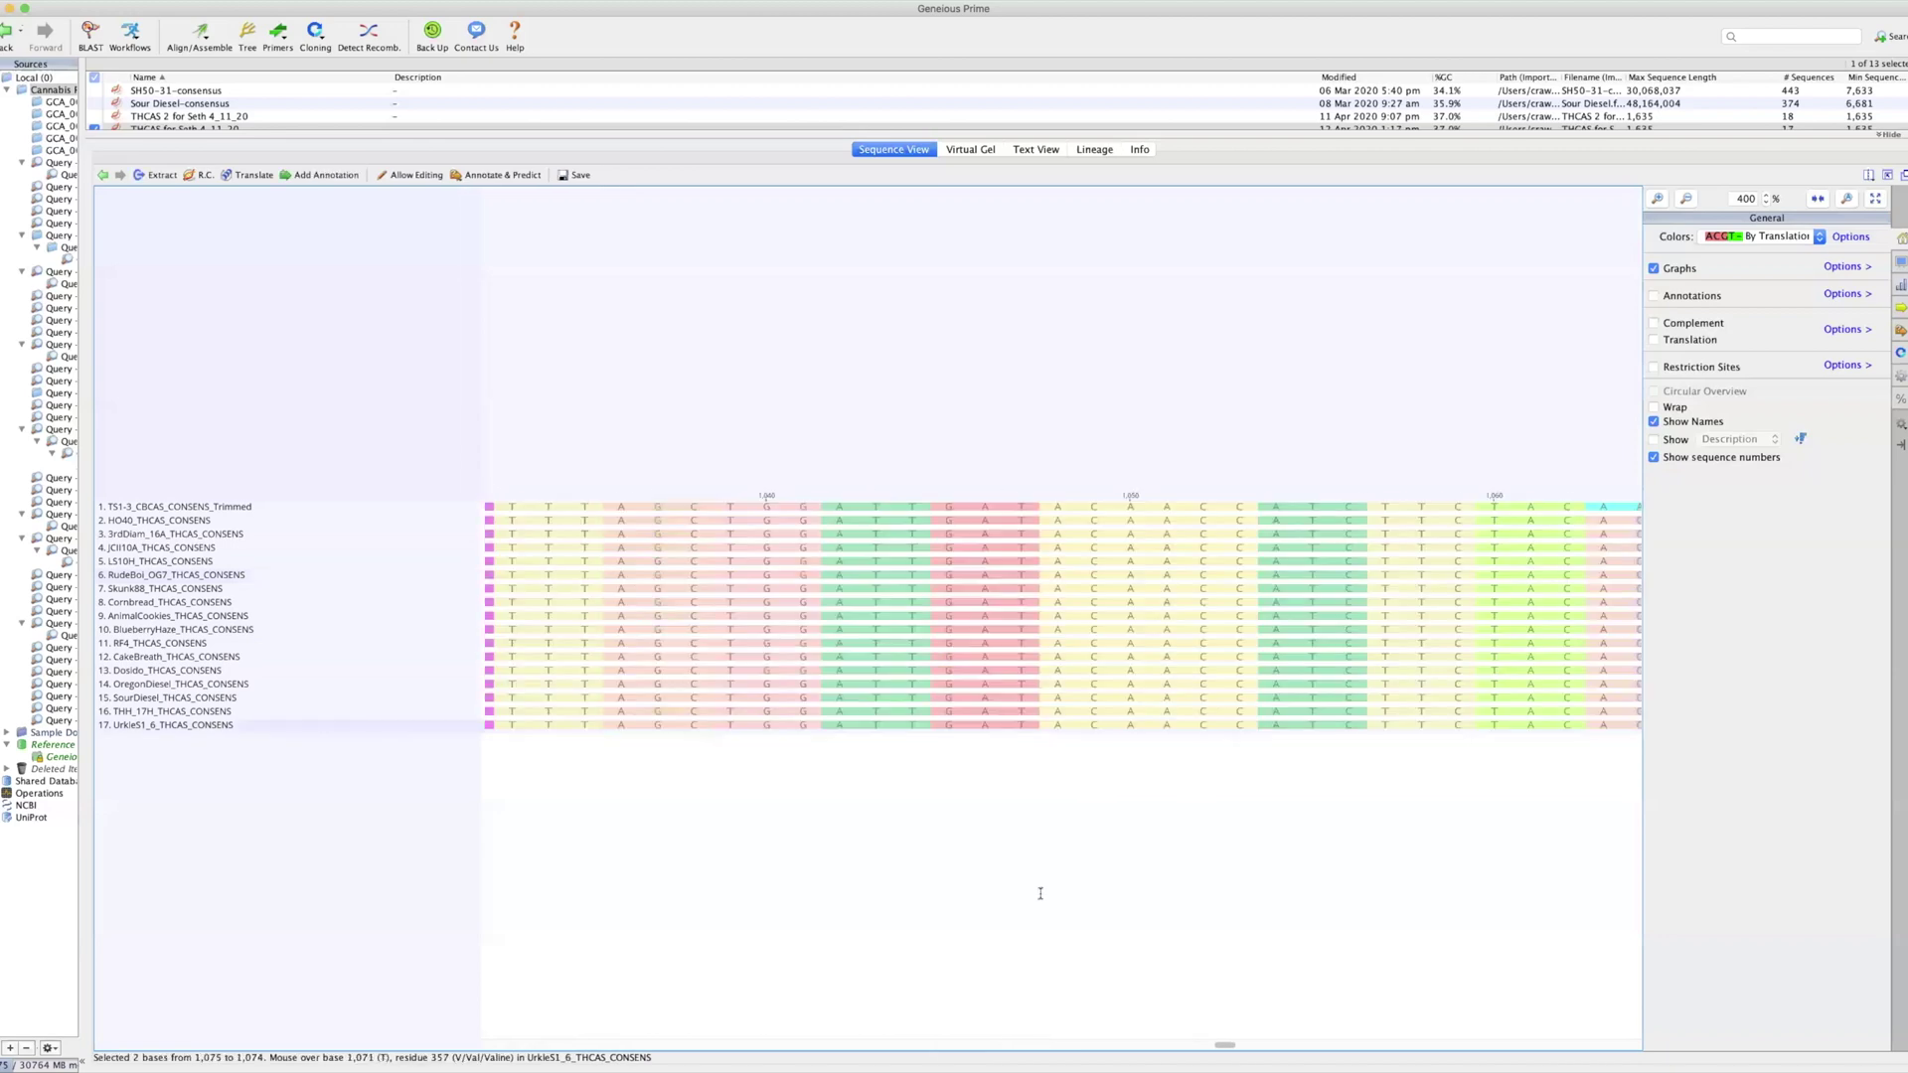
left_click(1023, 847)
scroll(1024, 847, "left", 5)
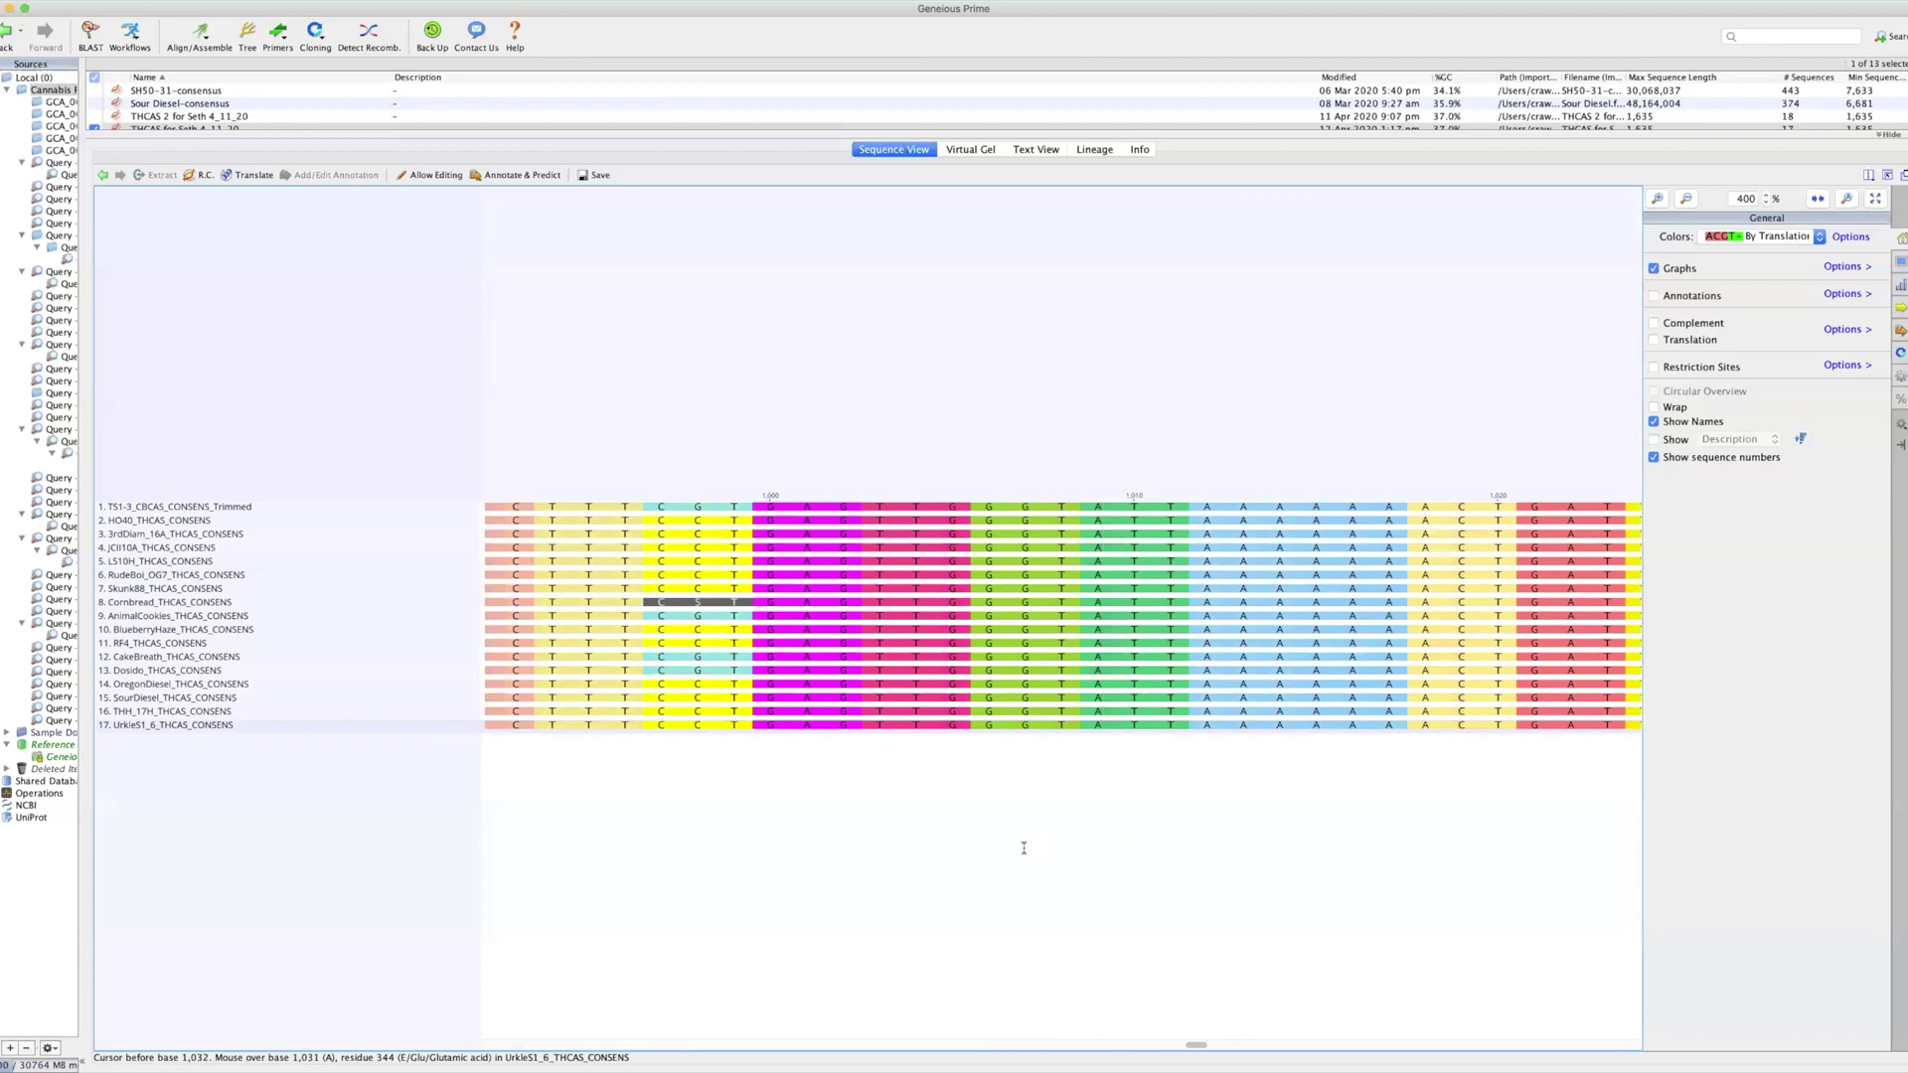
scroll(1023, 847, "right", 1)
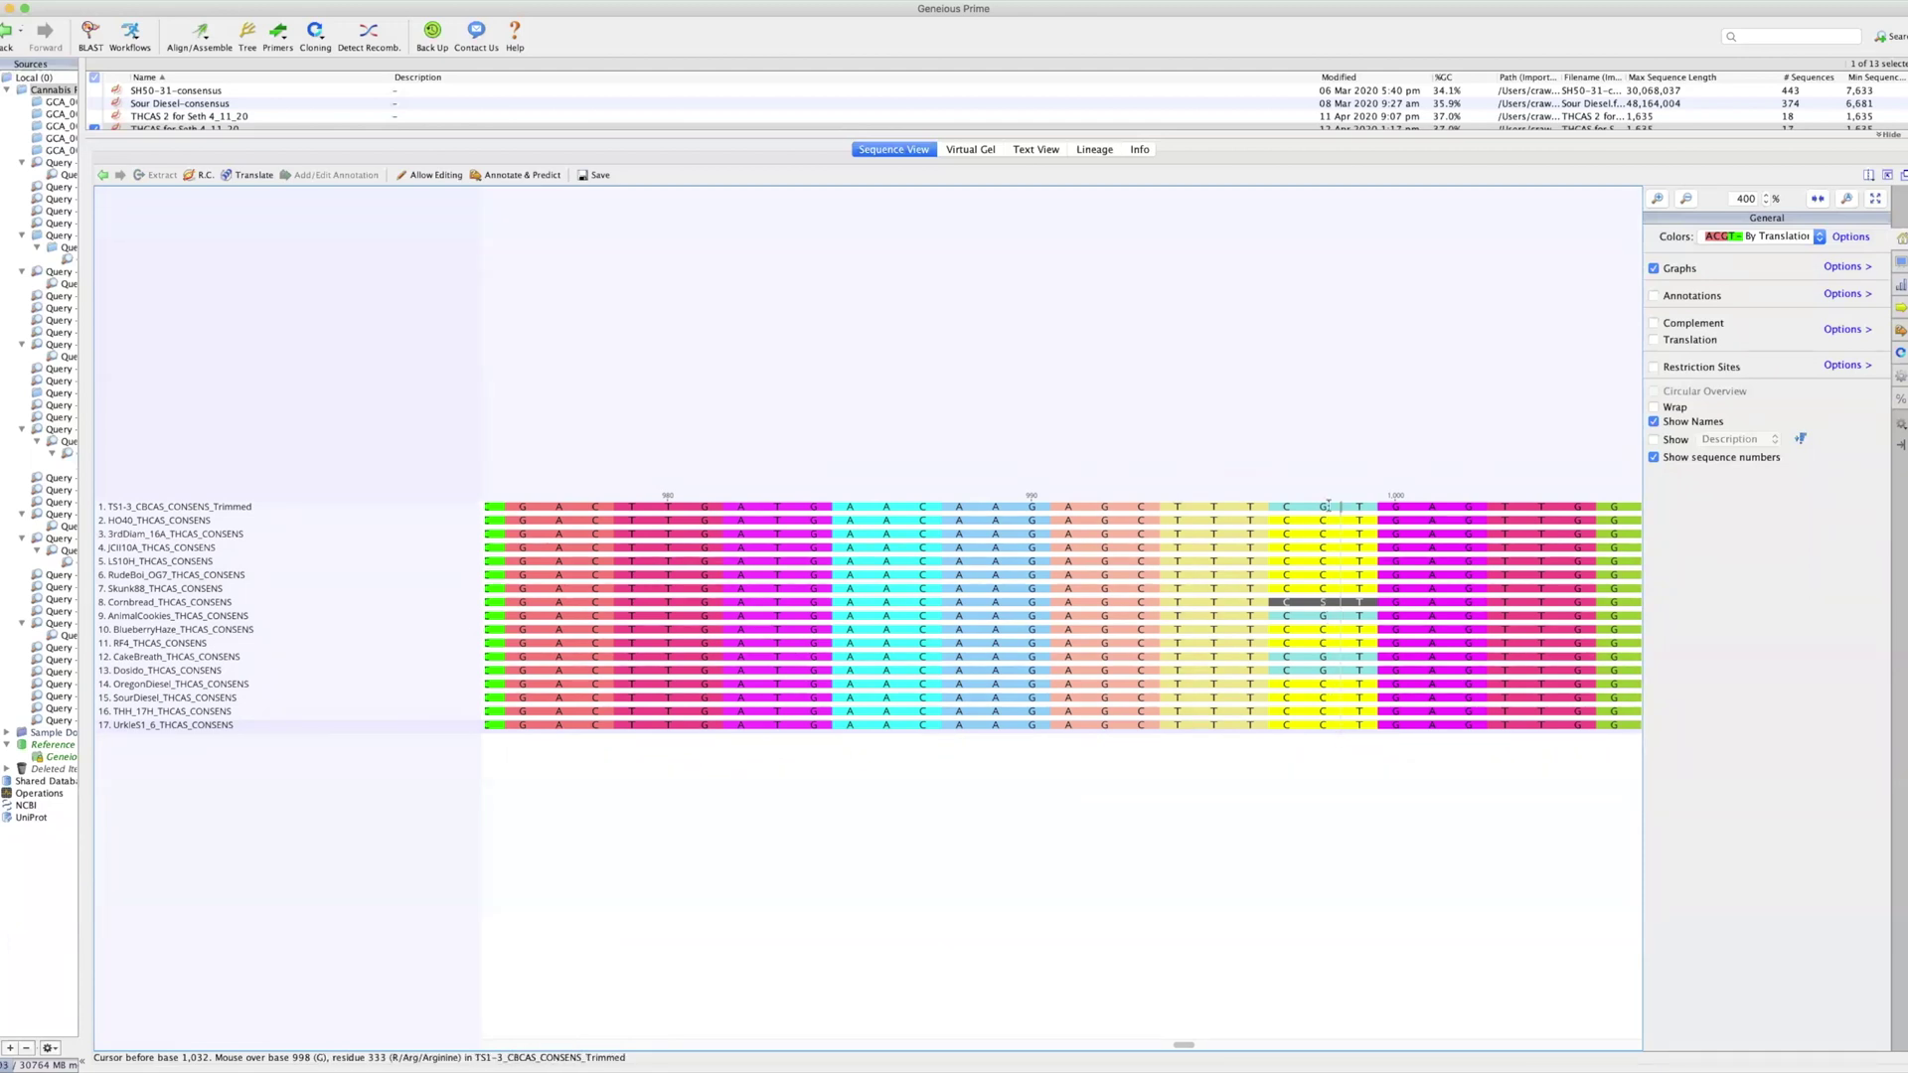
left_click(367, 509)
left_click(1338, 508)
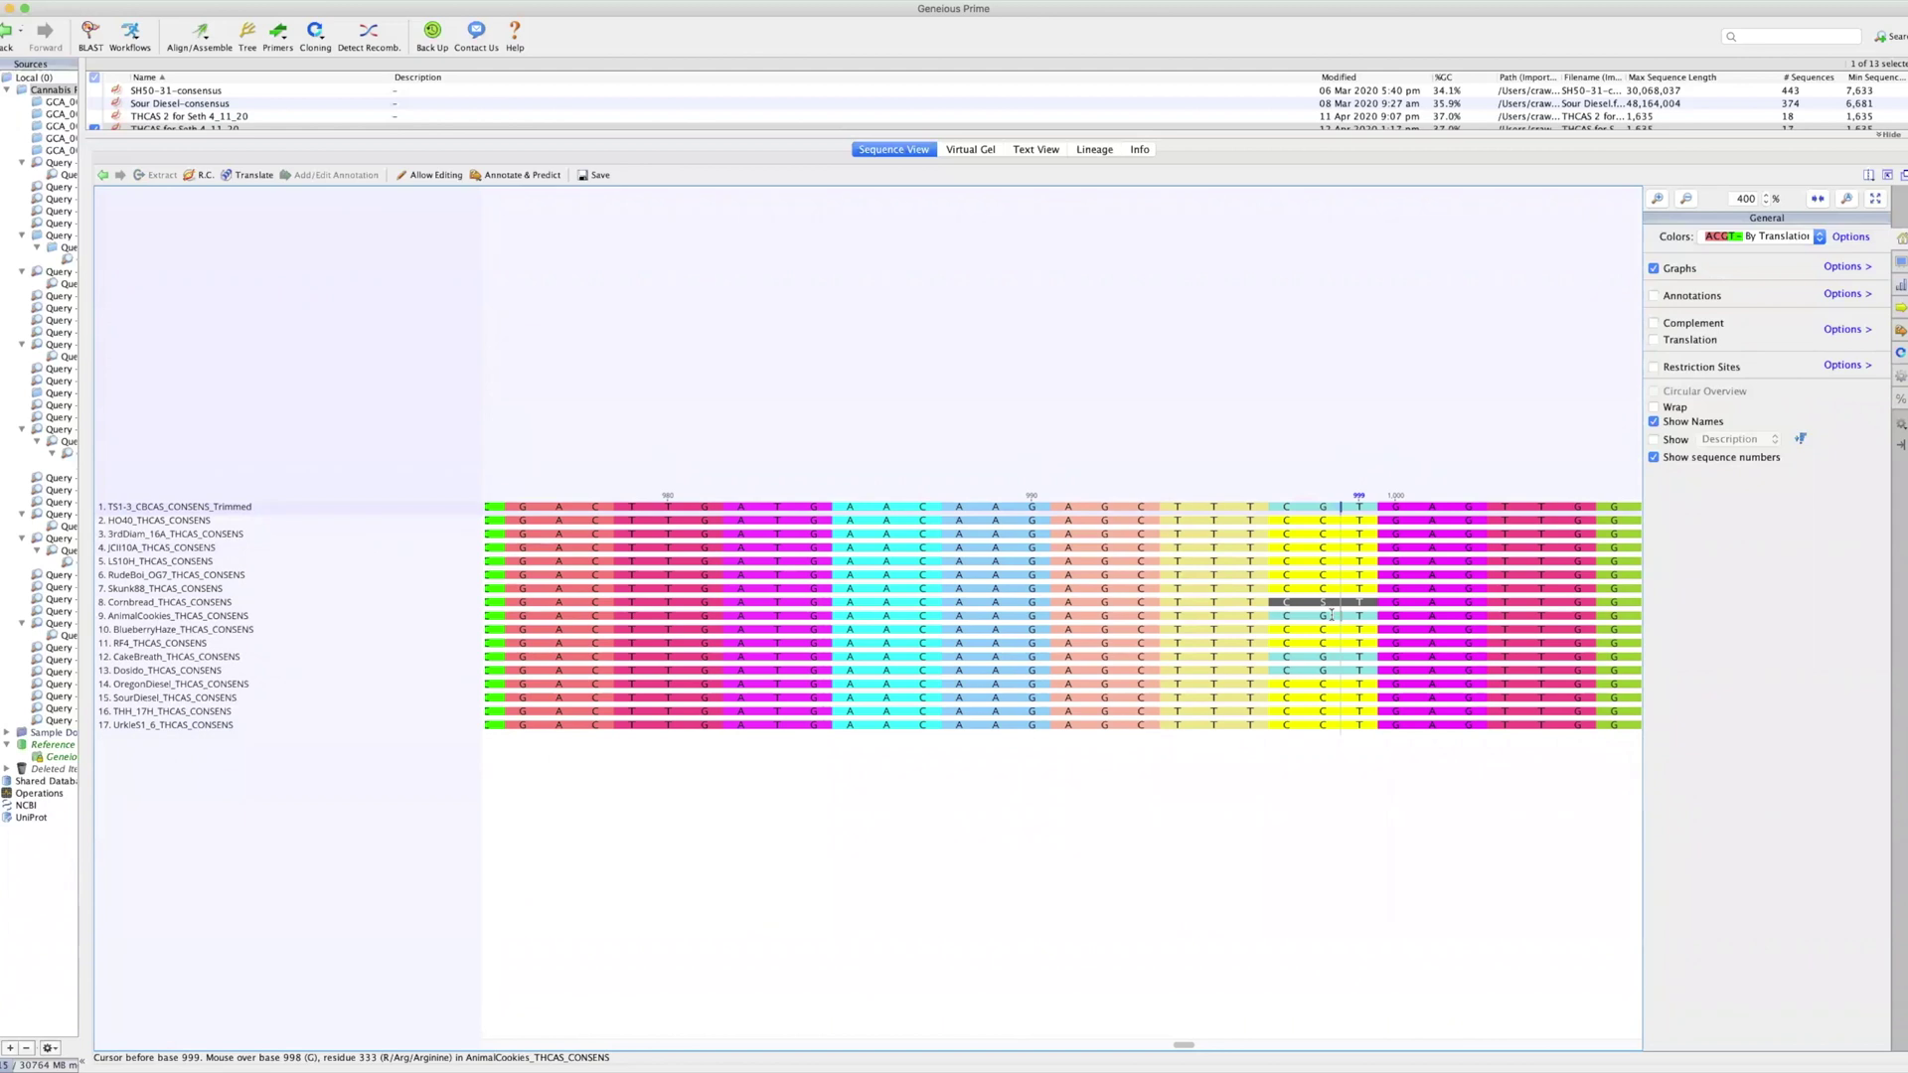
Step: Compare base 998 in the AnimalCookies, CakeBreath and Dosido sequences with TS1-3_CBCAS_CONSENS_Trimmed, leaving the cursor before base 999 in Dosido_THCAS_CONSENS
left_click(1331, 615)
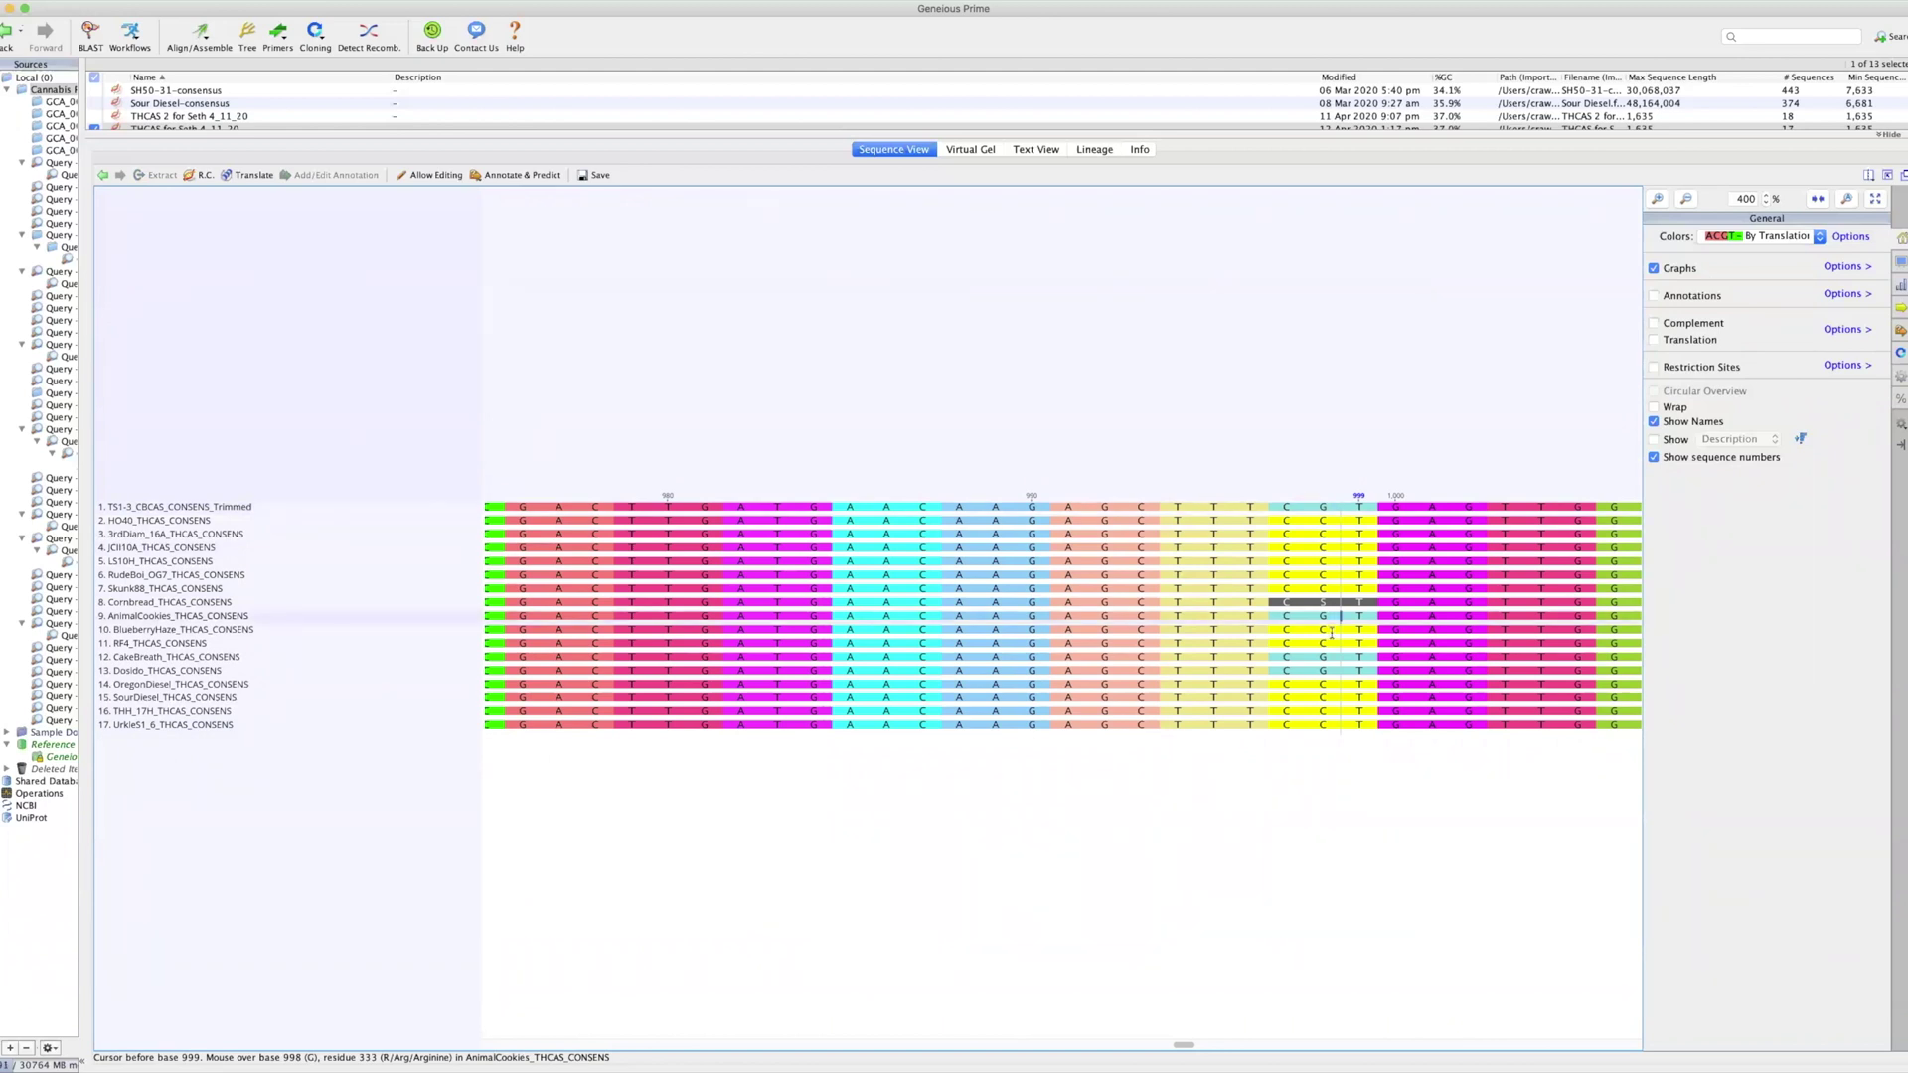
left_click(1332, 656)
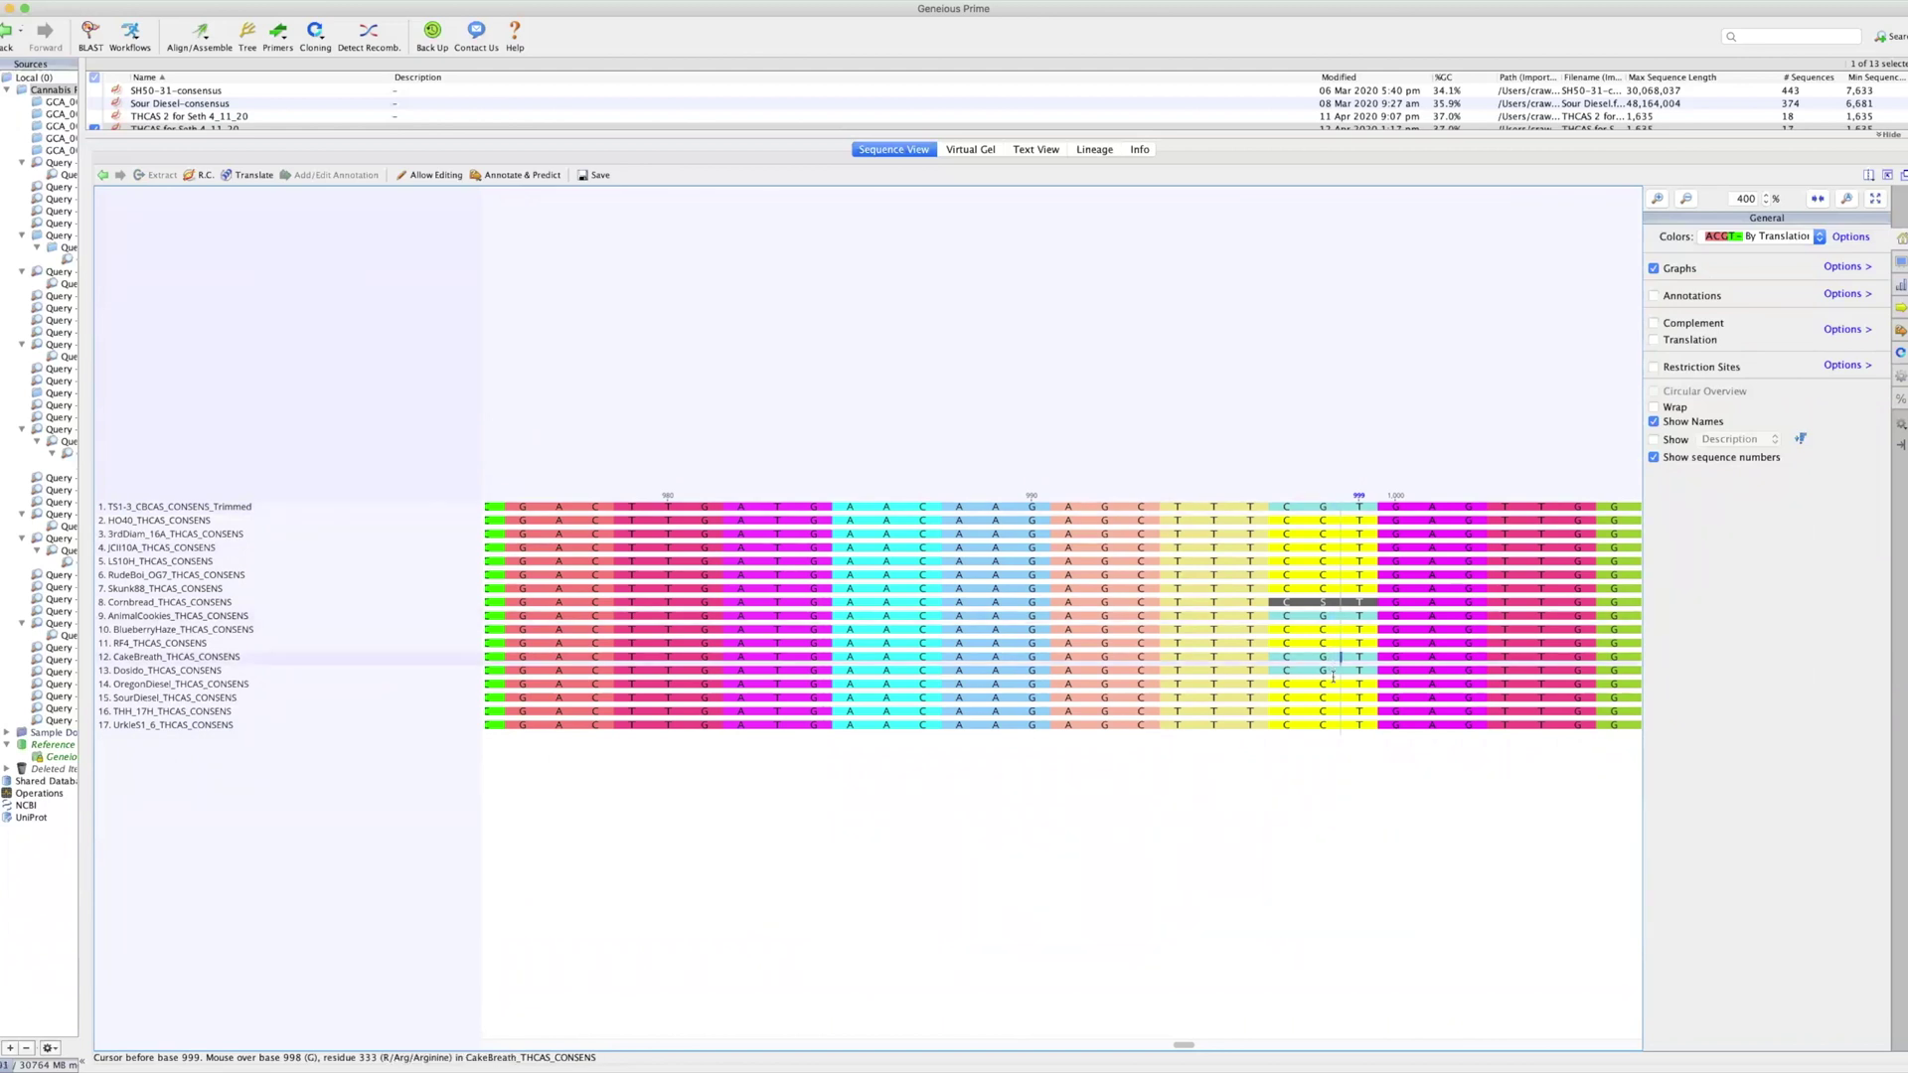
left_click(1333, 670)
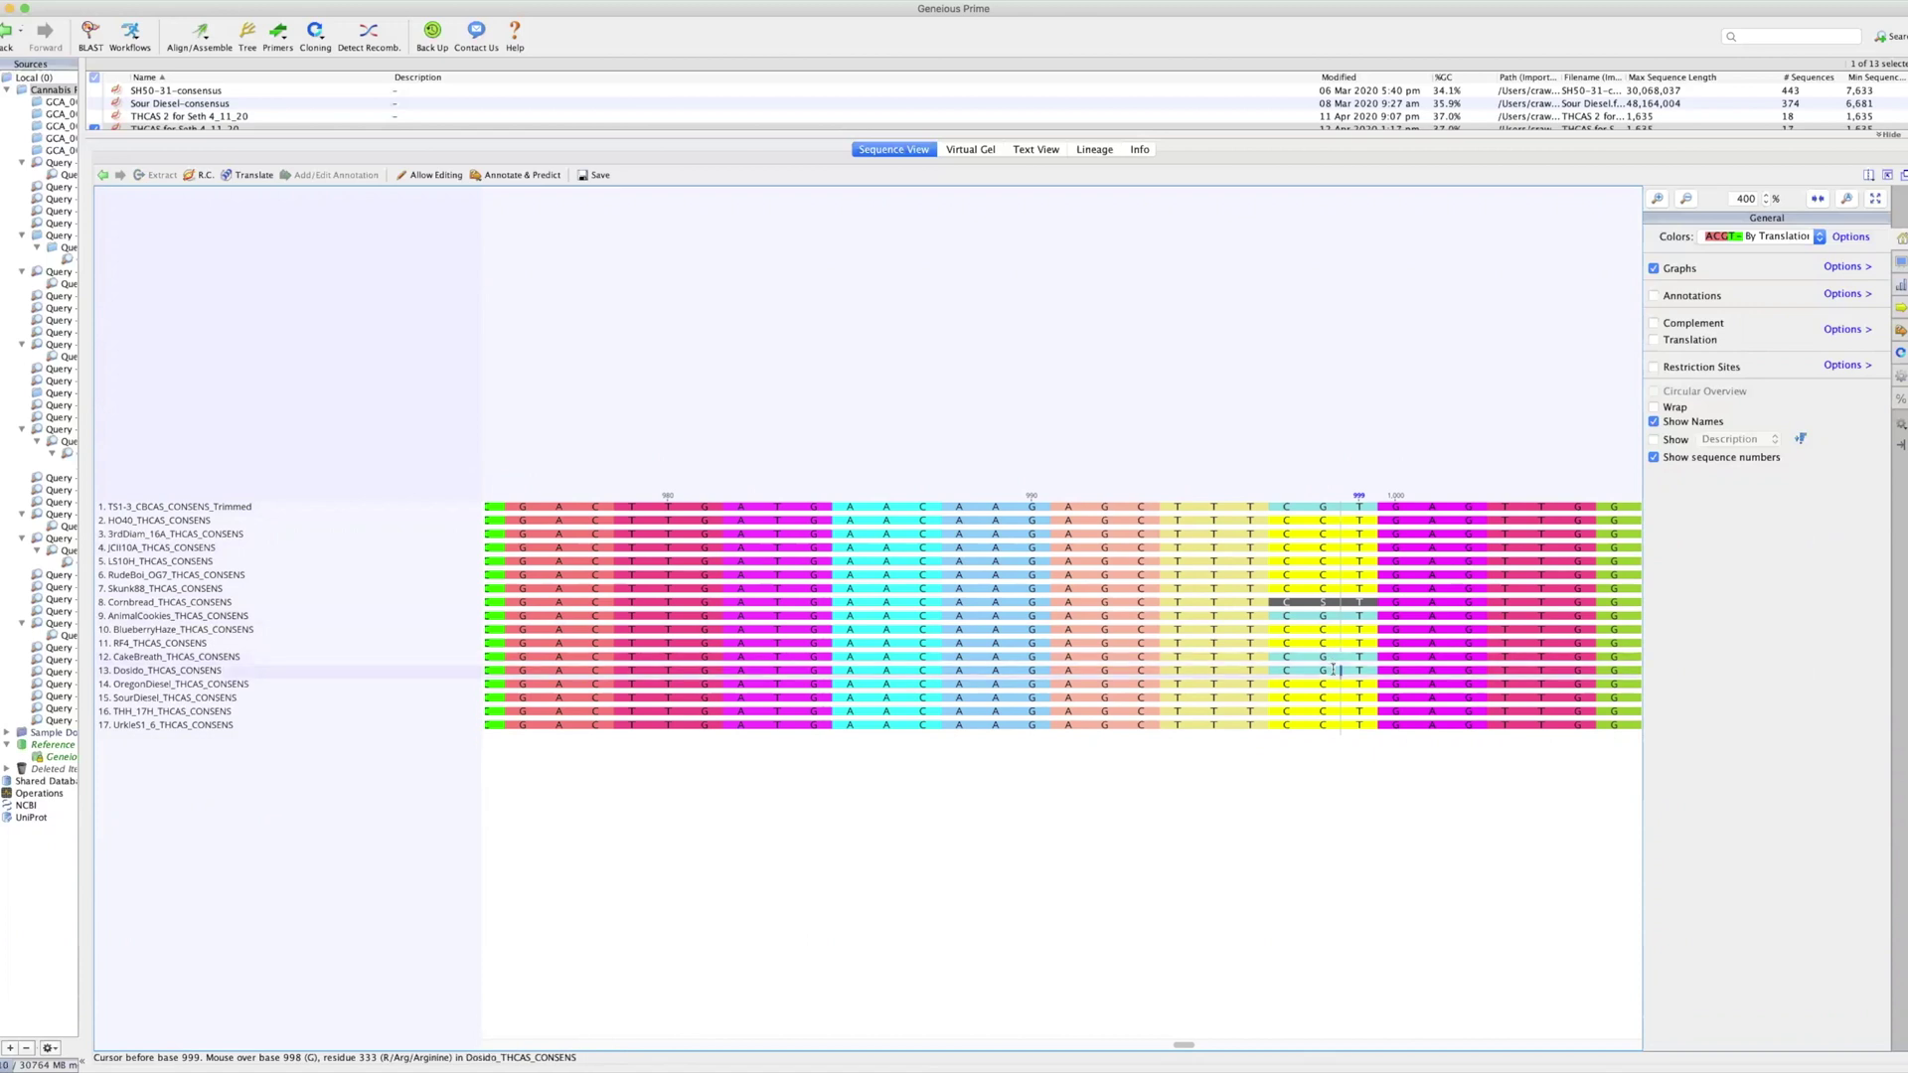
left_click(1329, 505)
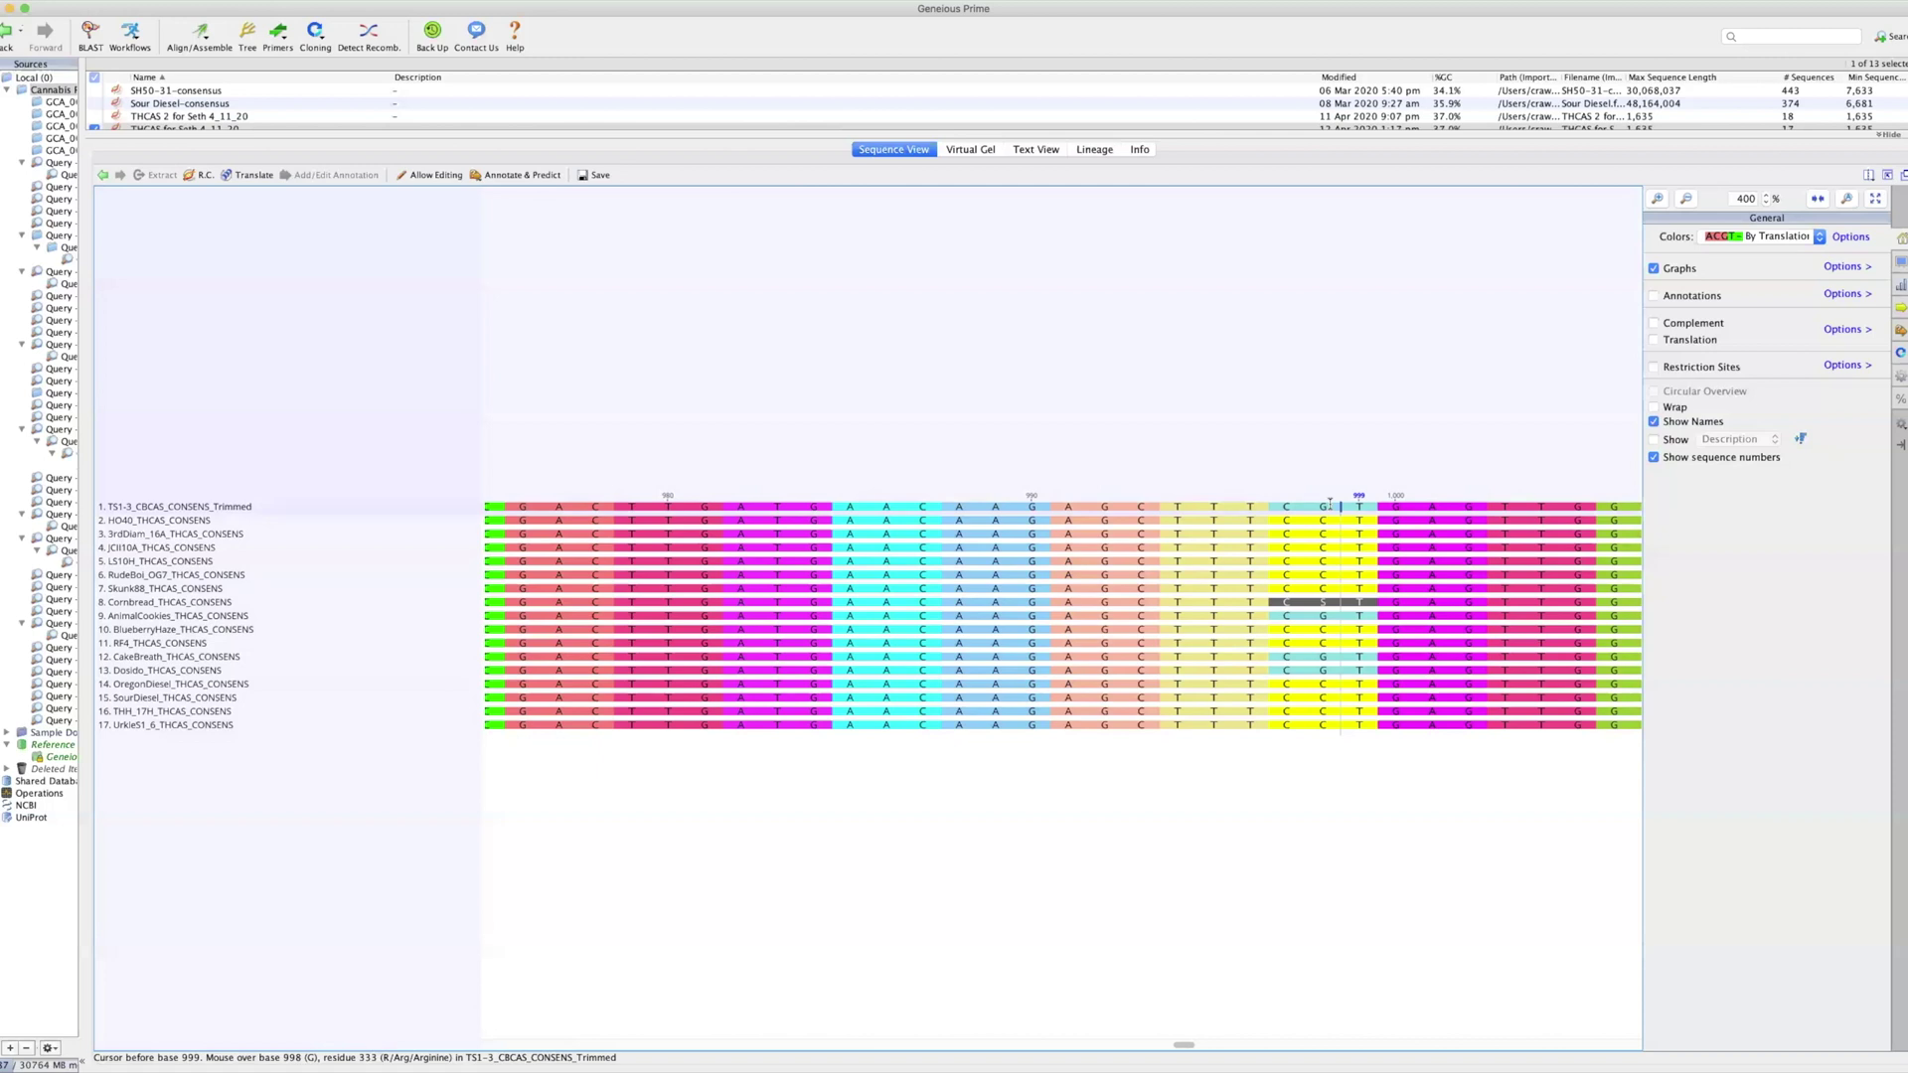
left_click(1334, 659)
left_click(1335, 669)
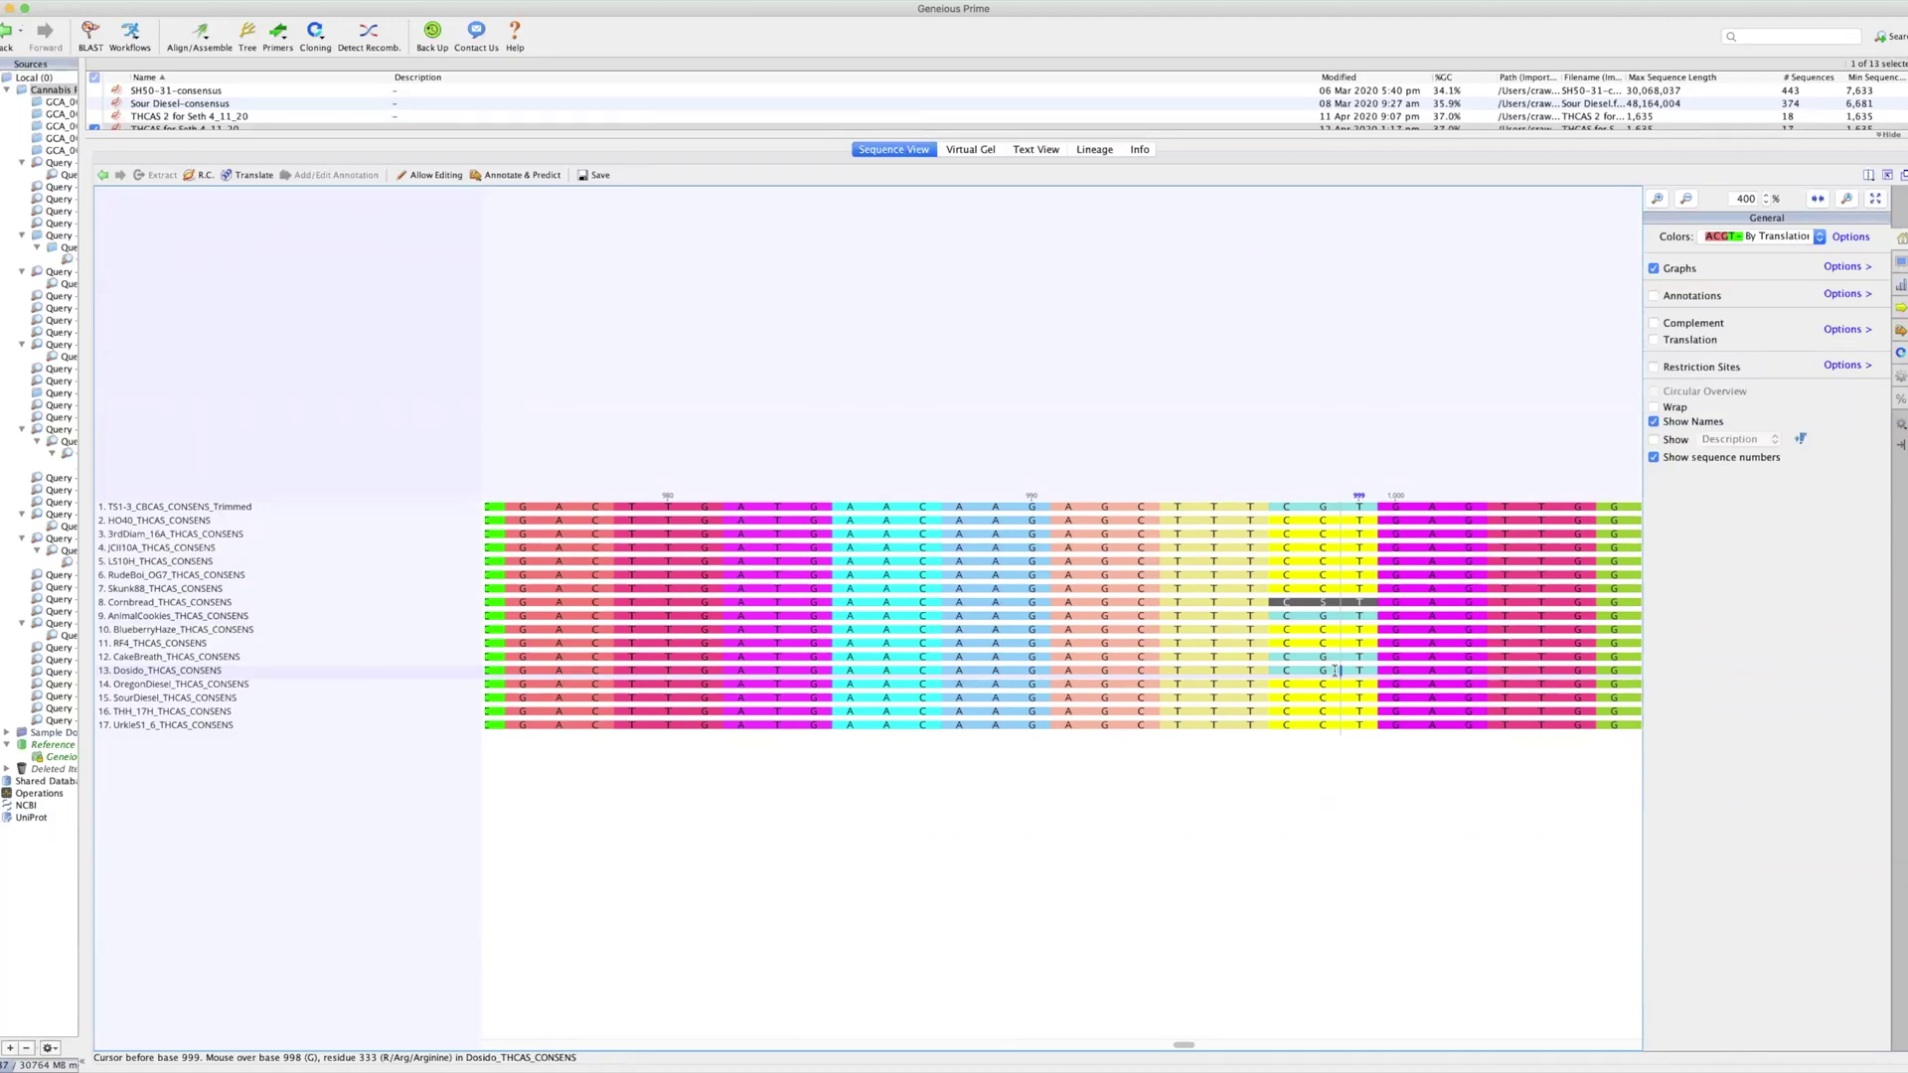
Step: Locate the codon where only TS1-3_CBCAS_CONSENS_Trimmed differs, set the zoom to 700%, and select that sequence's base 1,064
scroll(1334, 671, "right", 10)
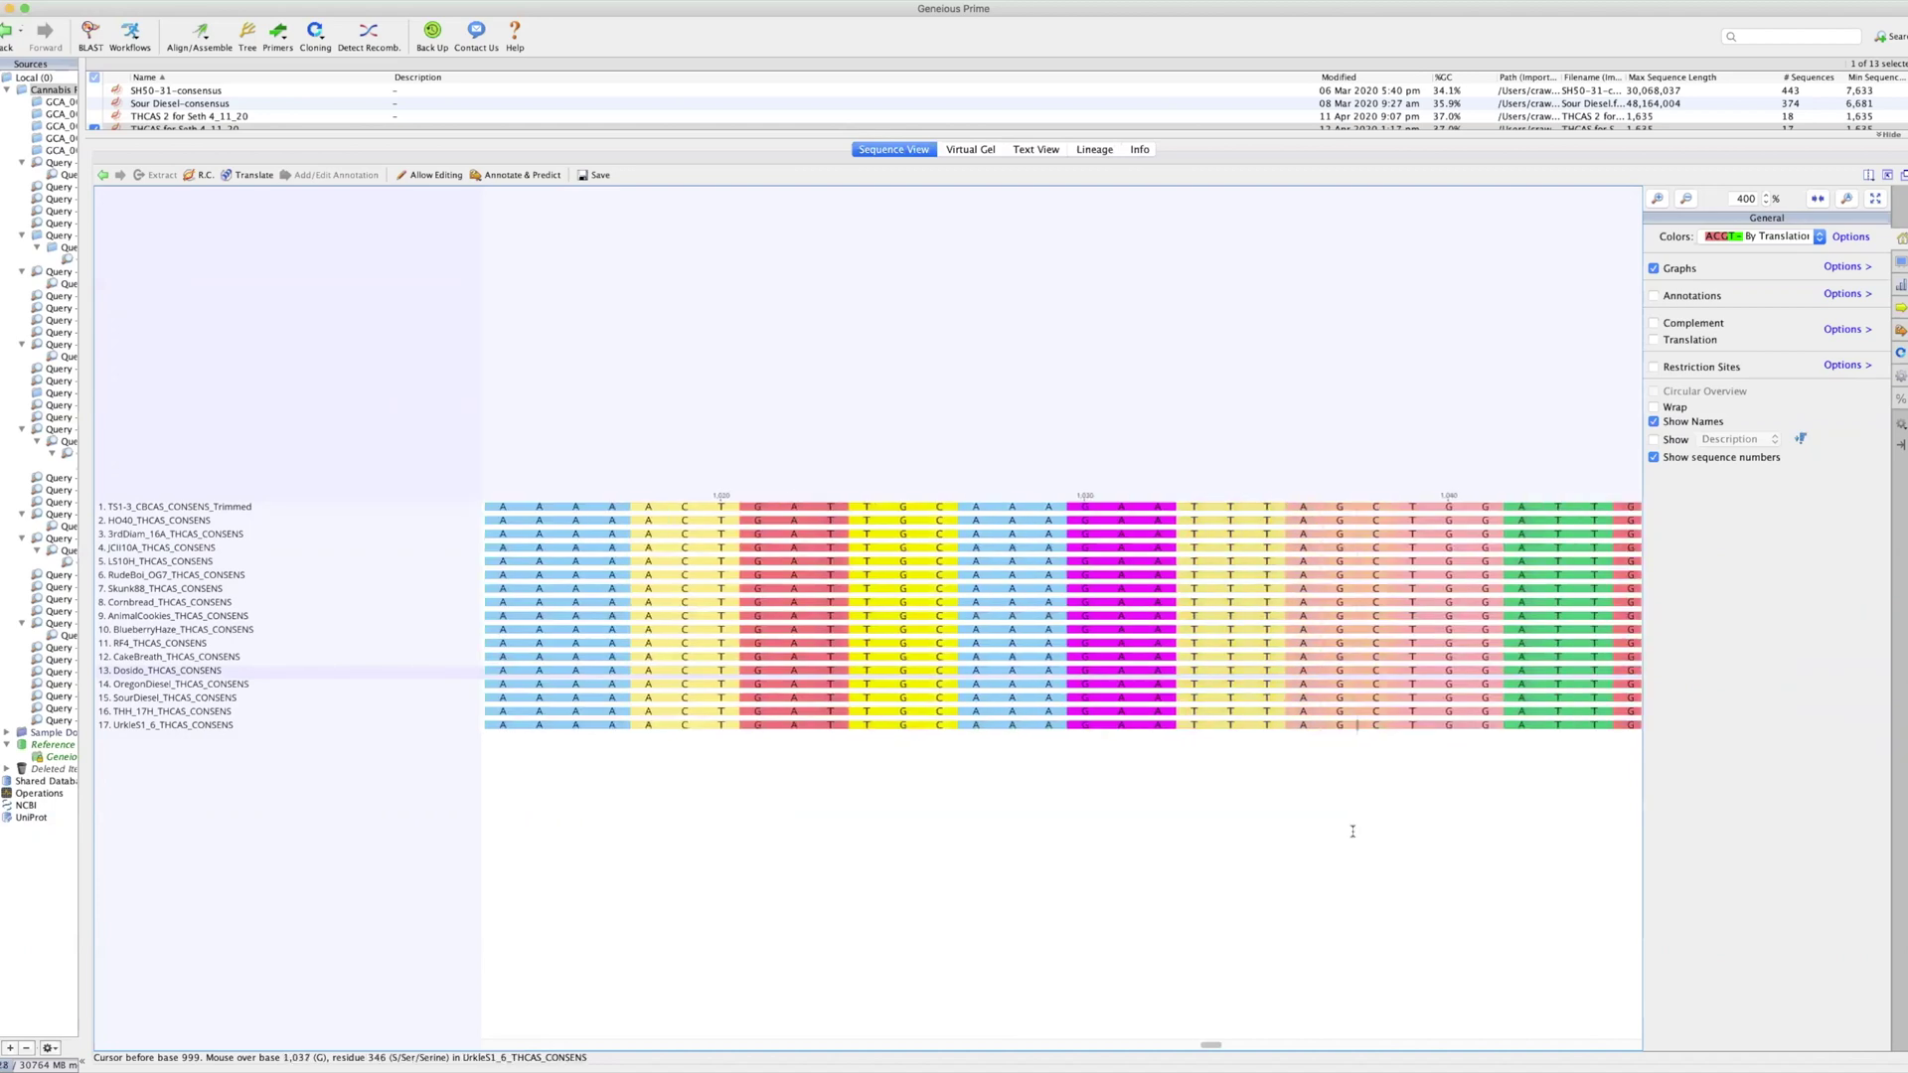
scroll(1352, 831, "right", 10)
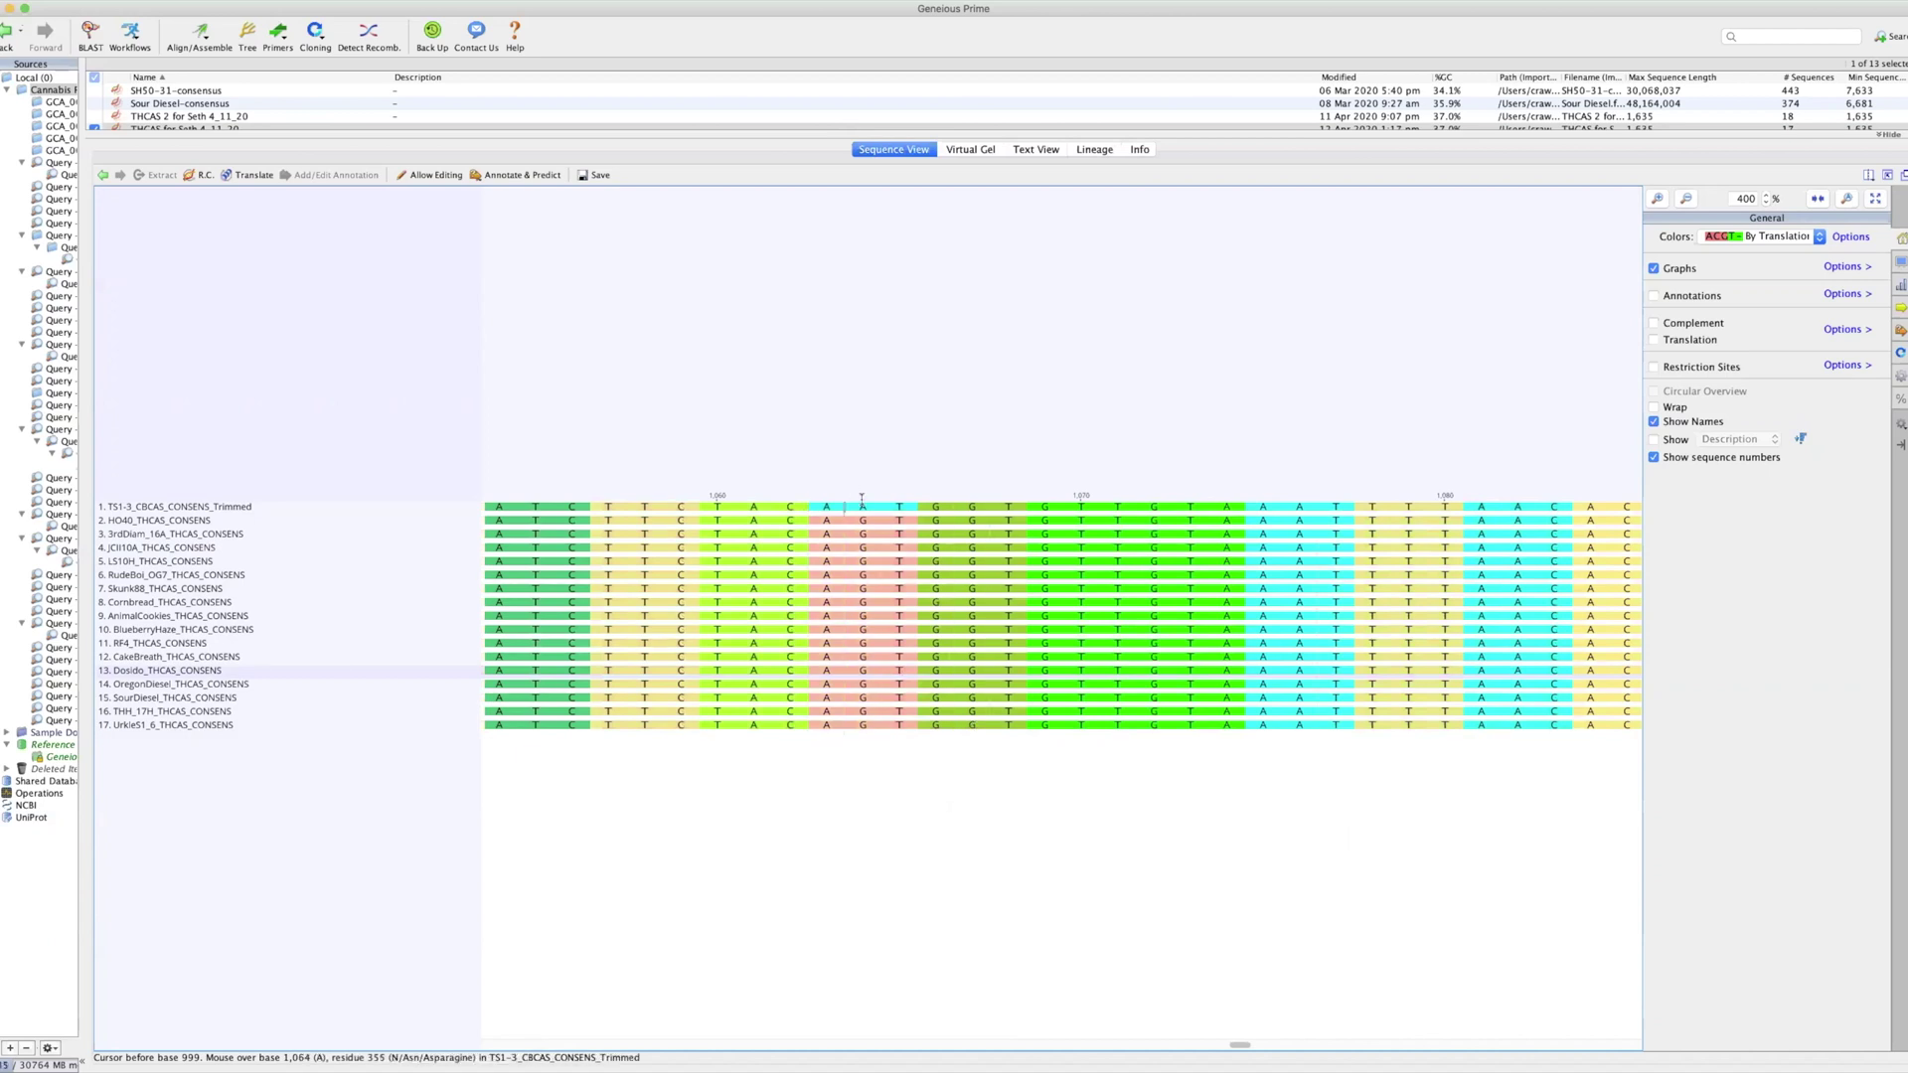
scroll(894, 477, "left", 2)
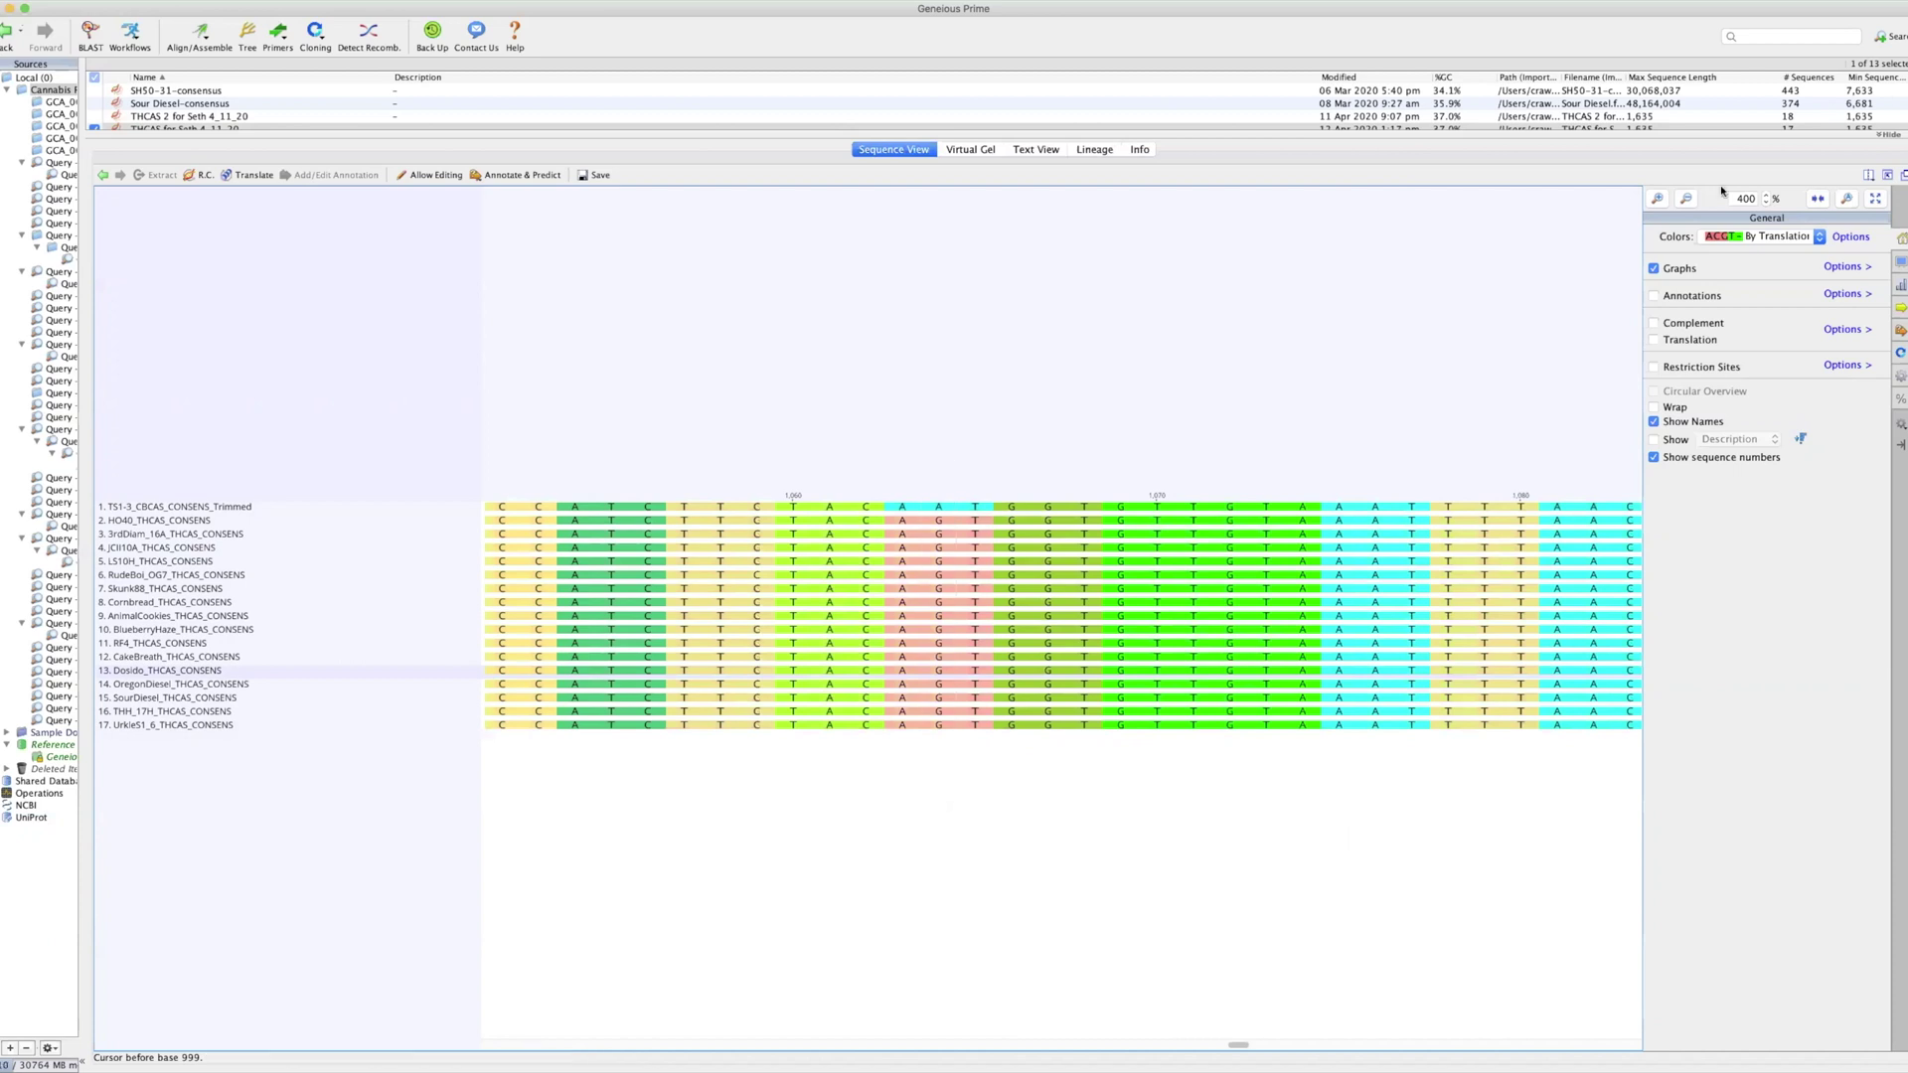
left_click(1656, 199)
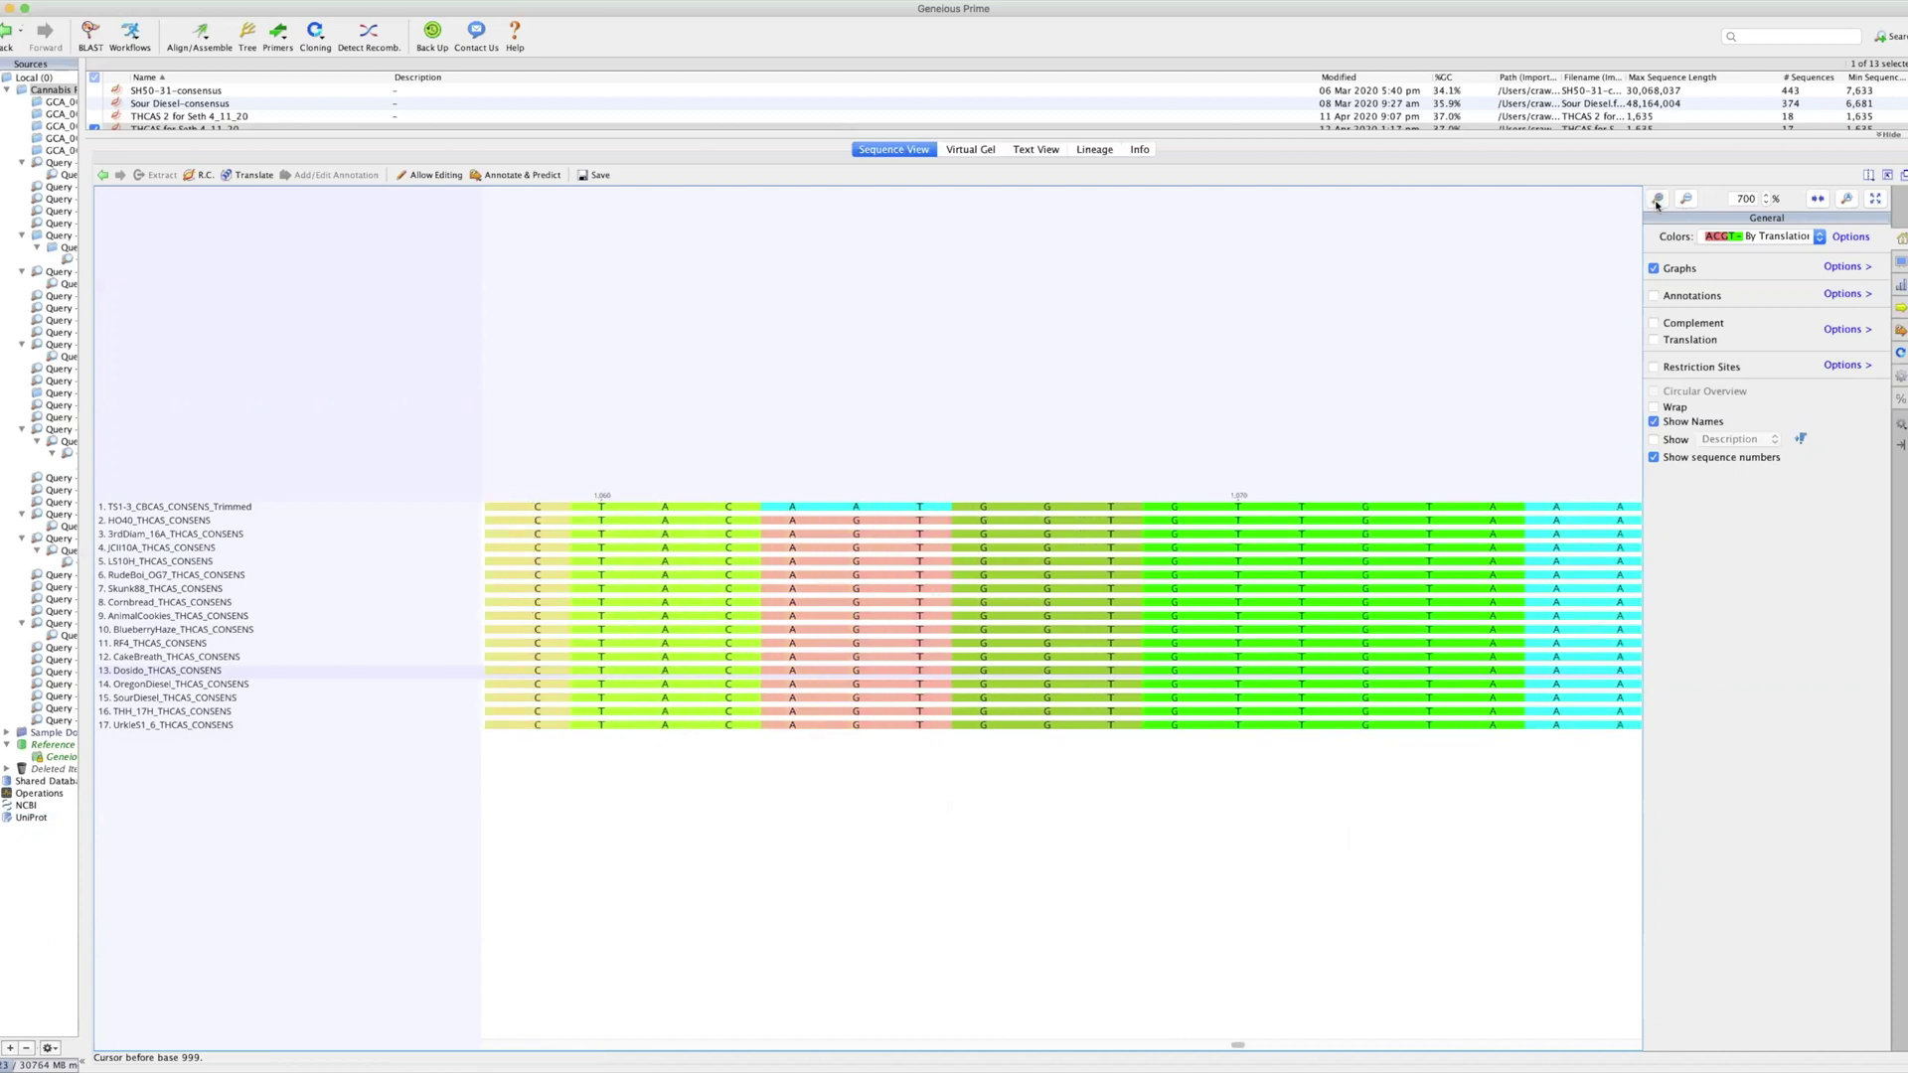
left_click(857, 507)
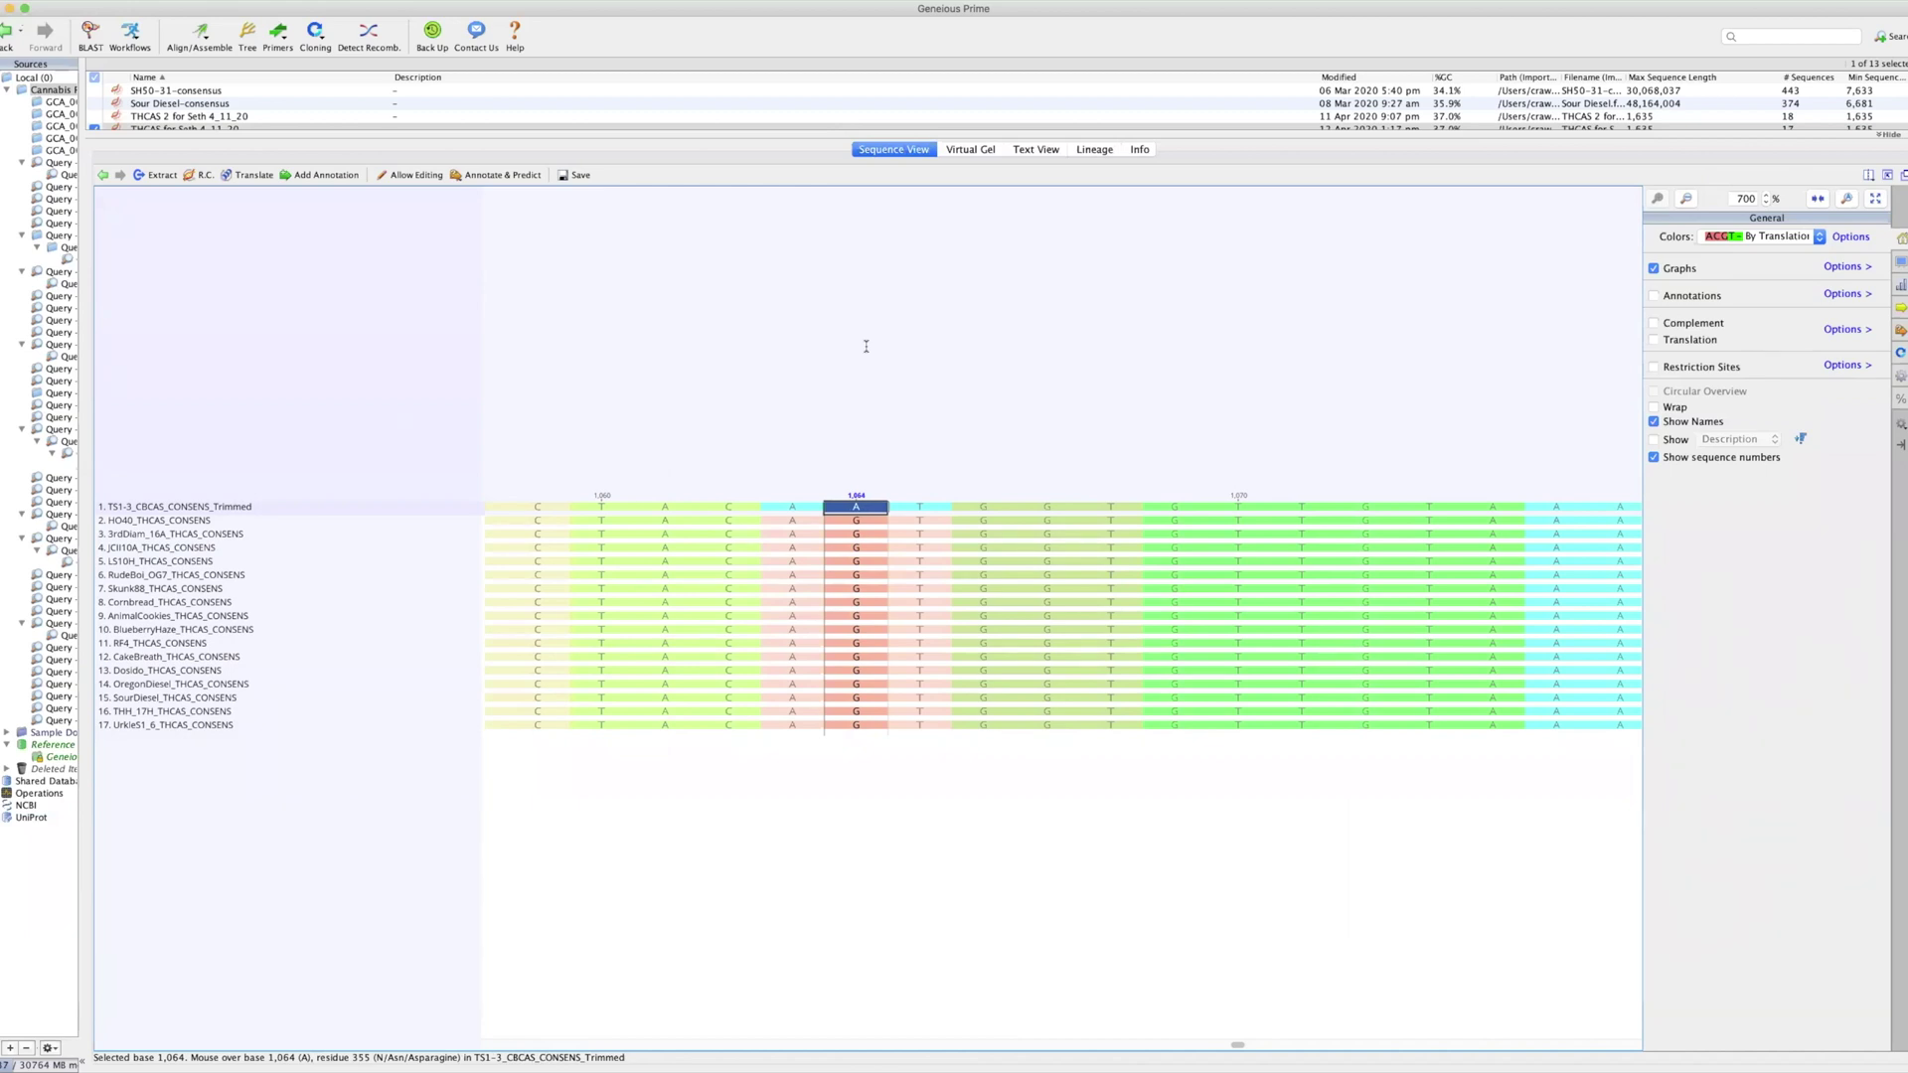
Step: Clear the base selection, highlight the whole TS1-3_CBCAS_CONSENS_Trimmed sequence, and return the cursor to before base 1,065
mouse_move(868, 507)
left_click(884, 457)
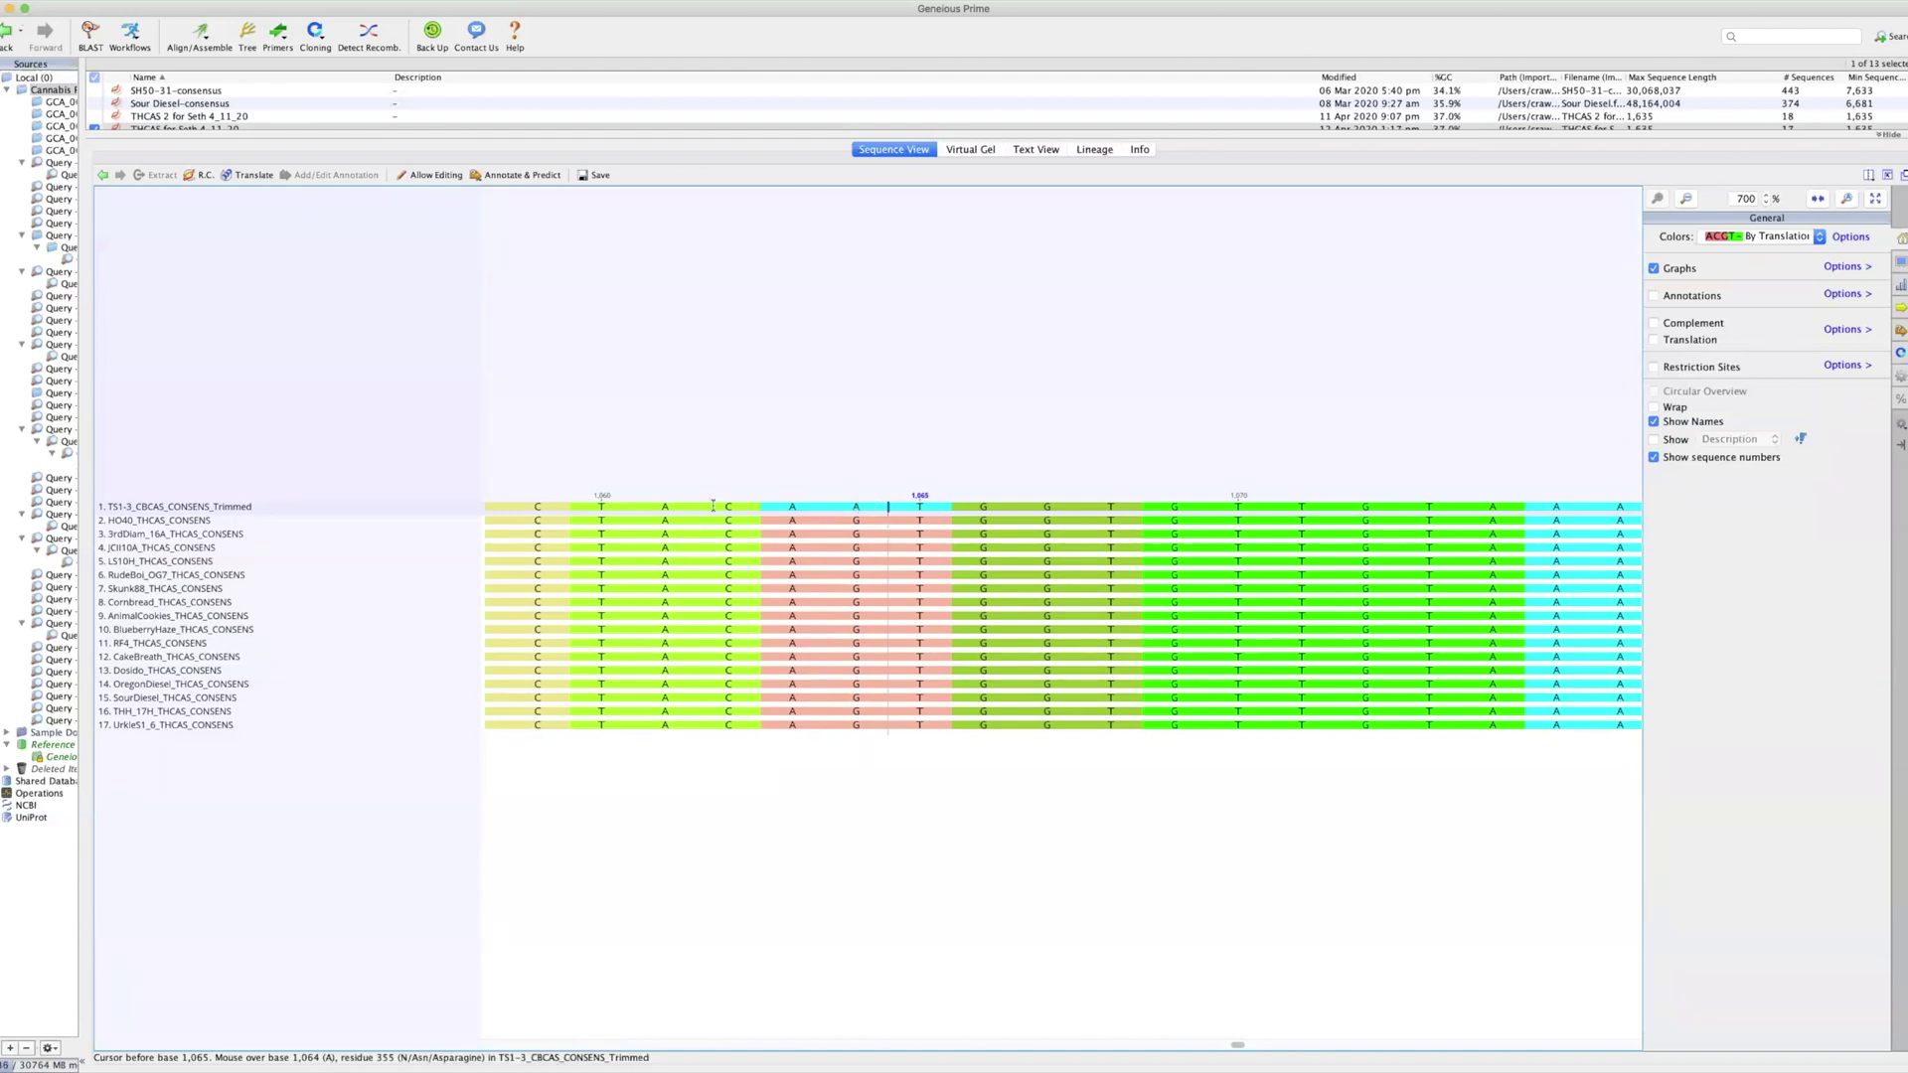
left_click(318, 506)
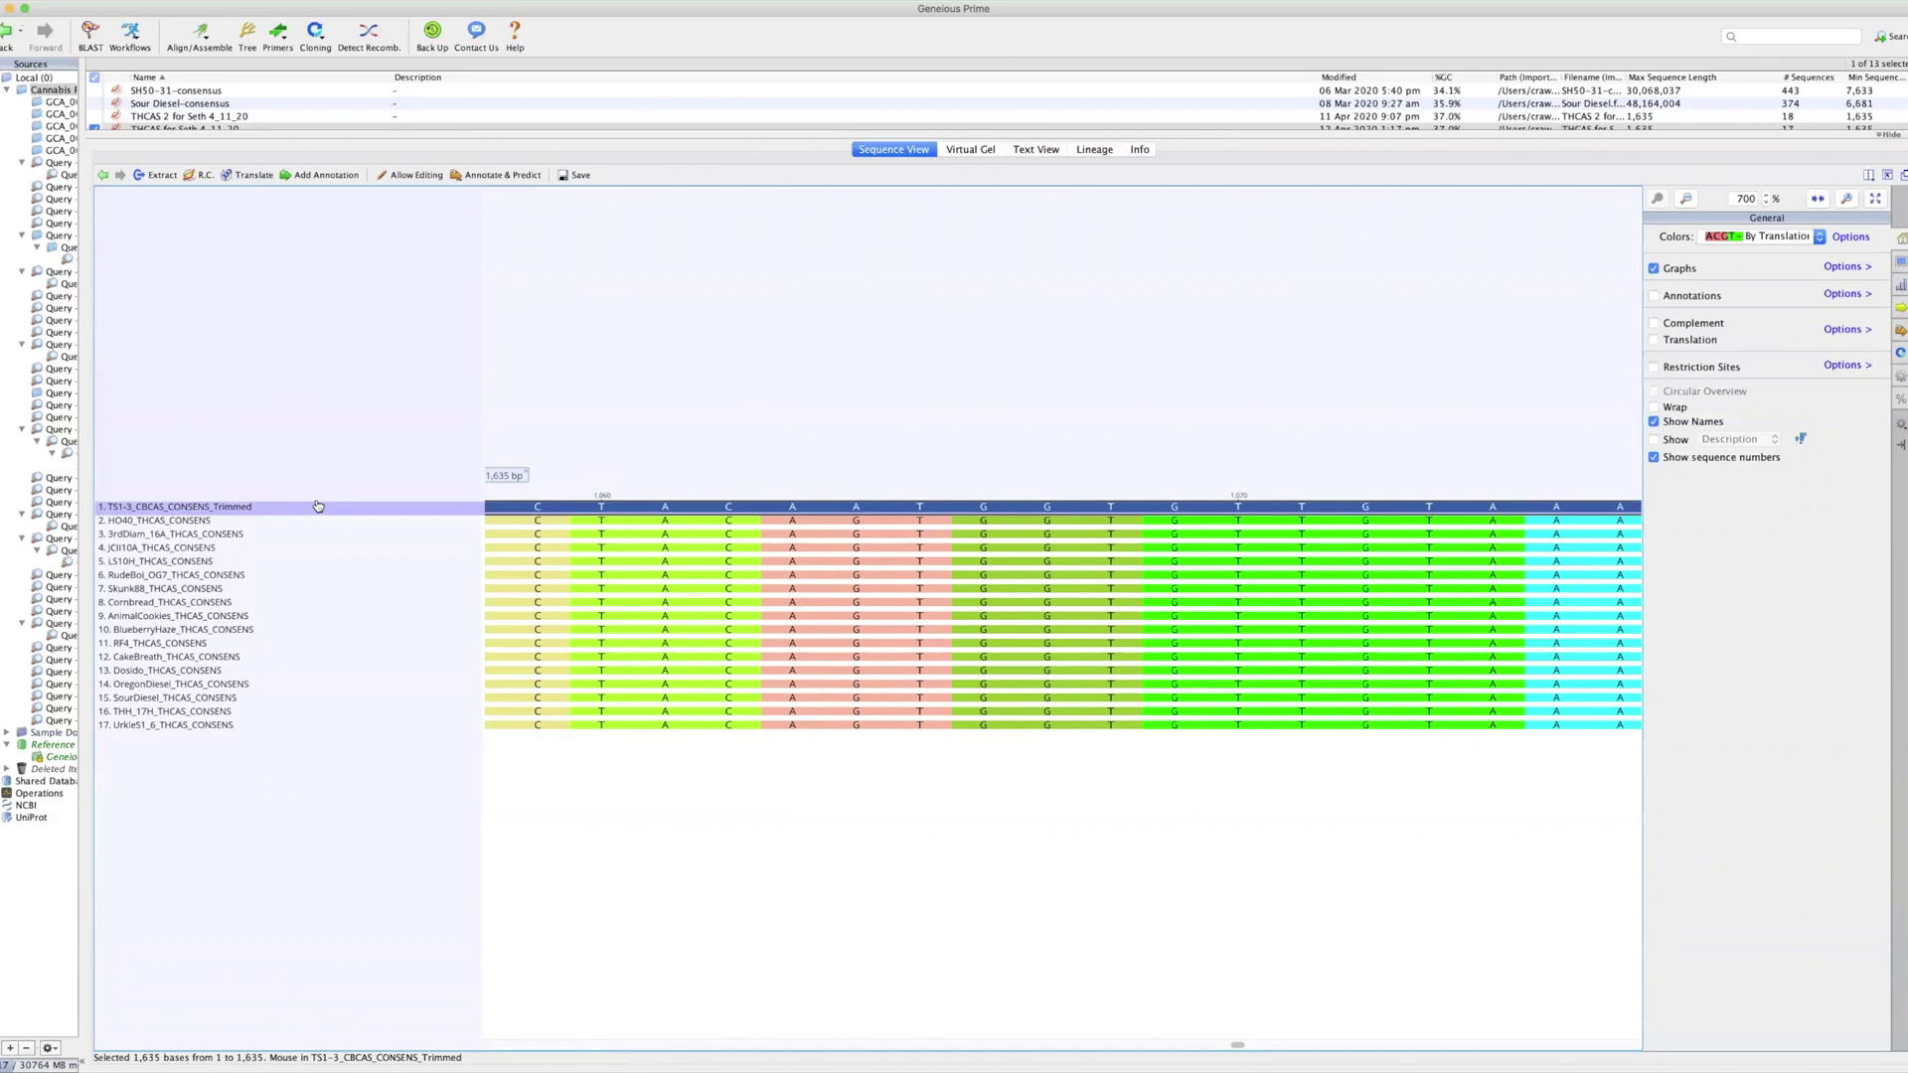
left_click(868, 449)
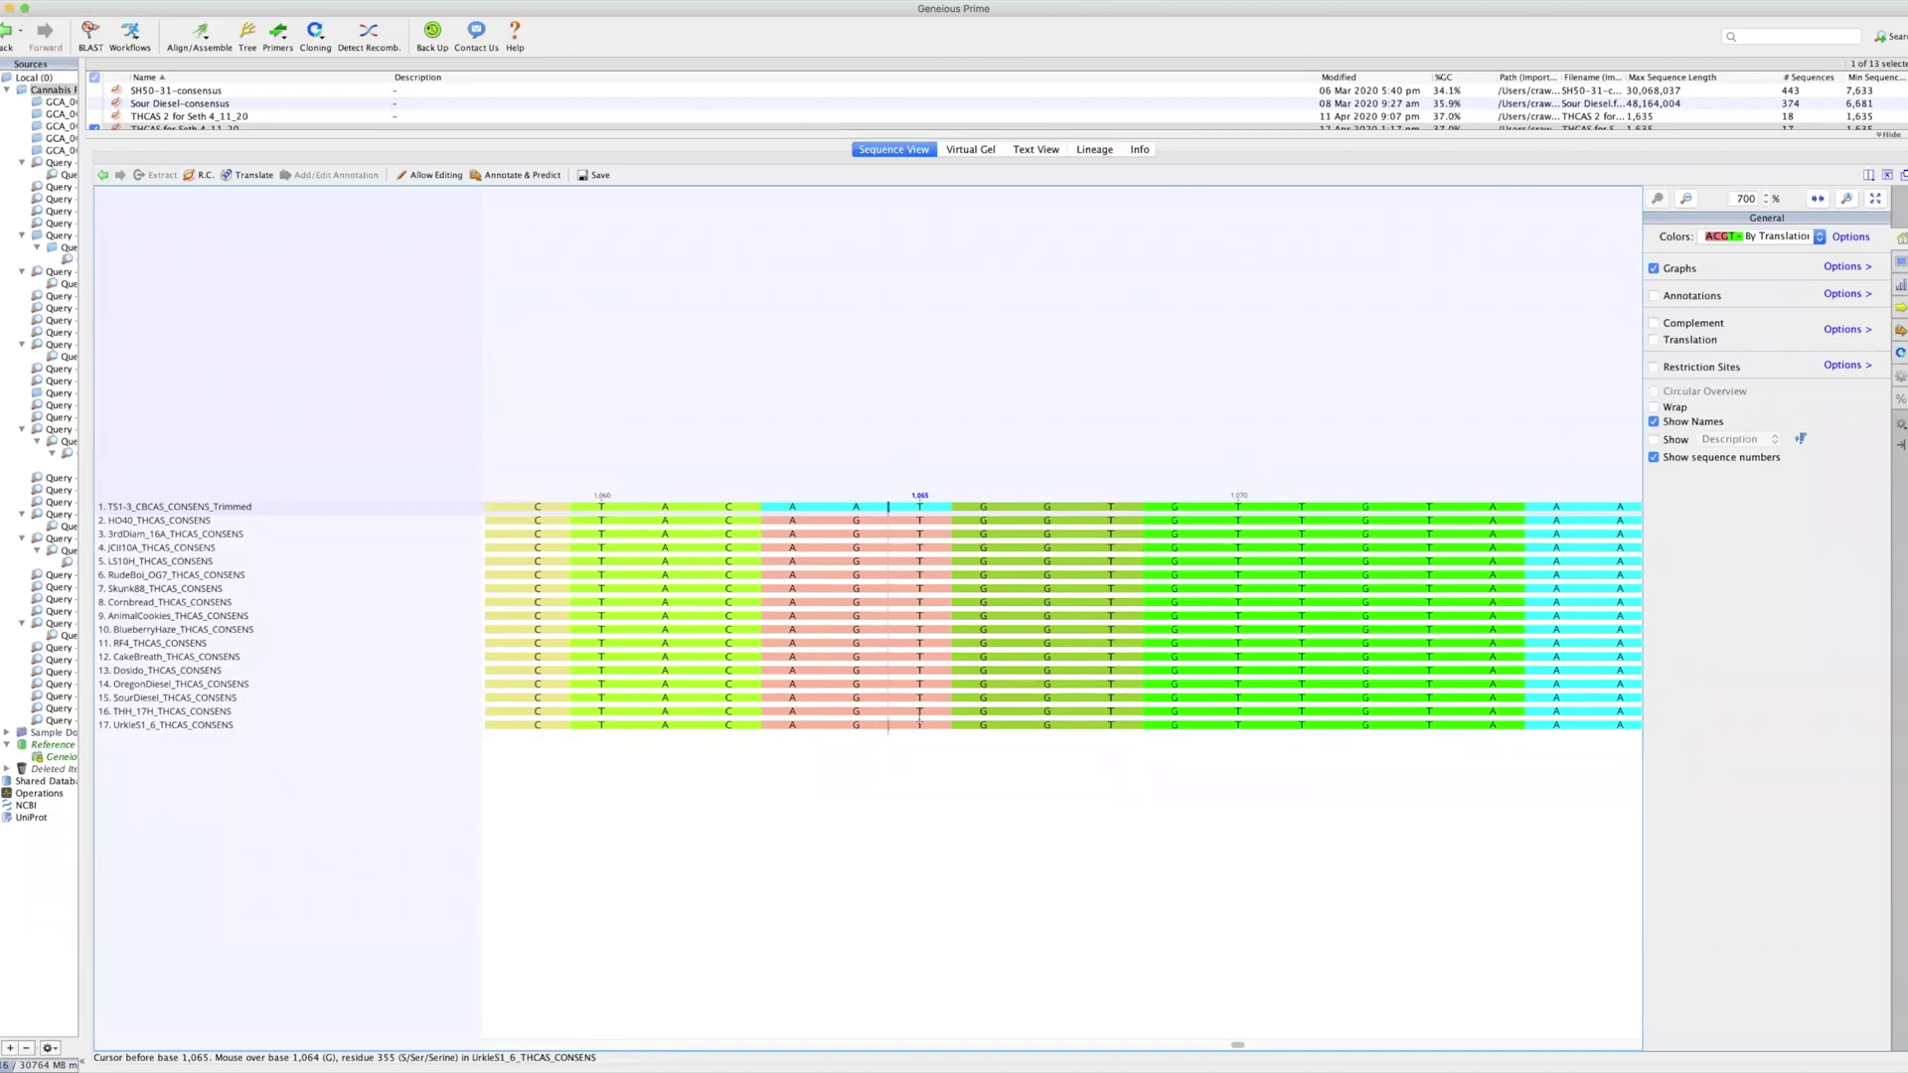
Step: Check the codons downstream of base 1,065 for variants and inspect base 1,229 in RF4_THCAS_CONSENS
scroll(1075, 626, "right", 5)
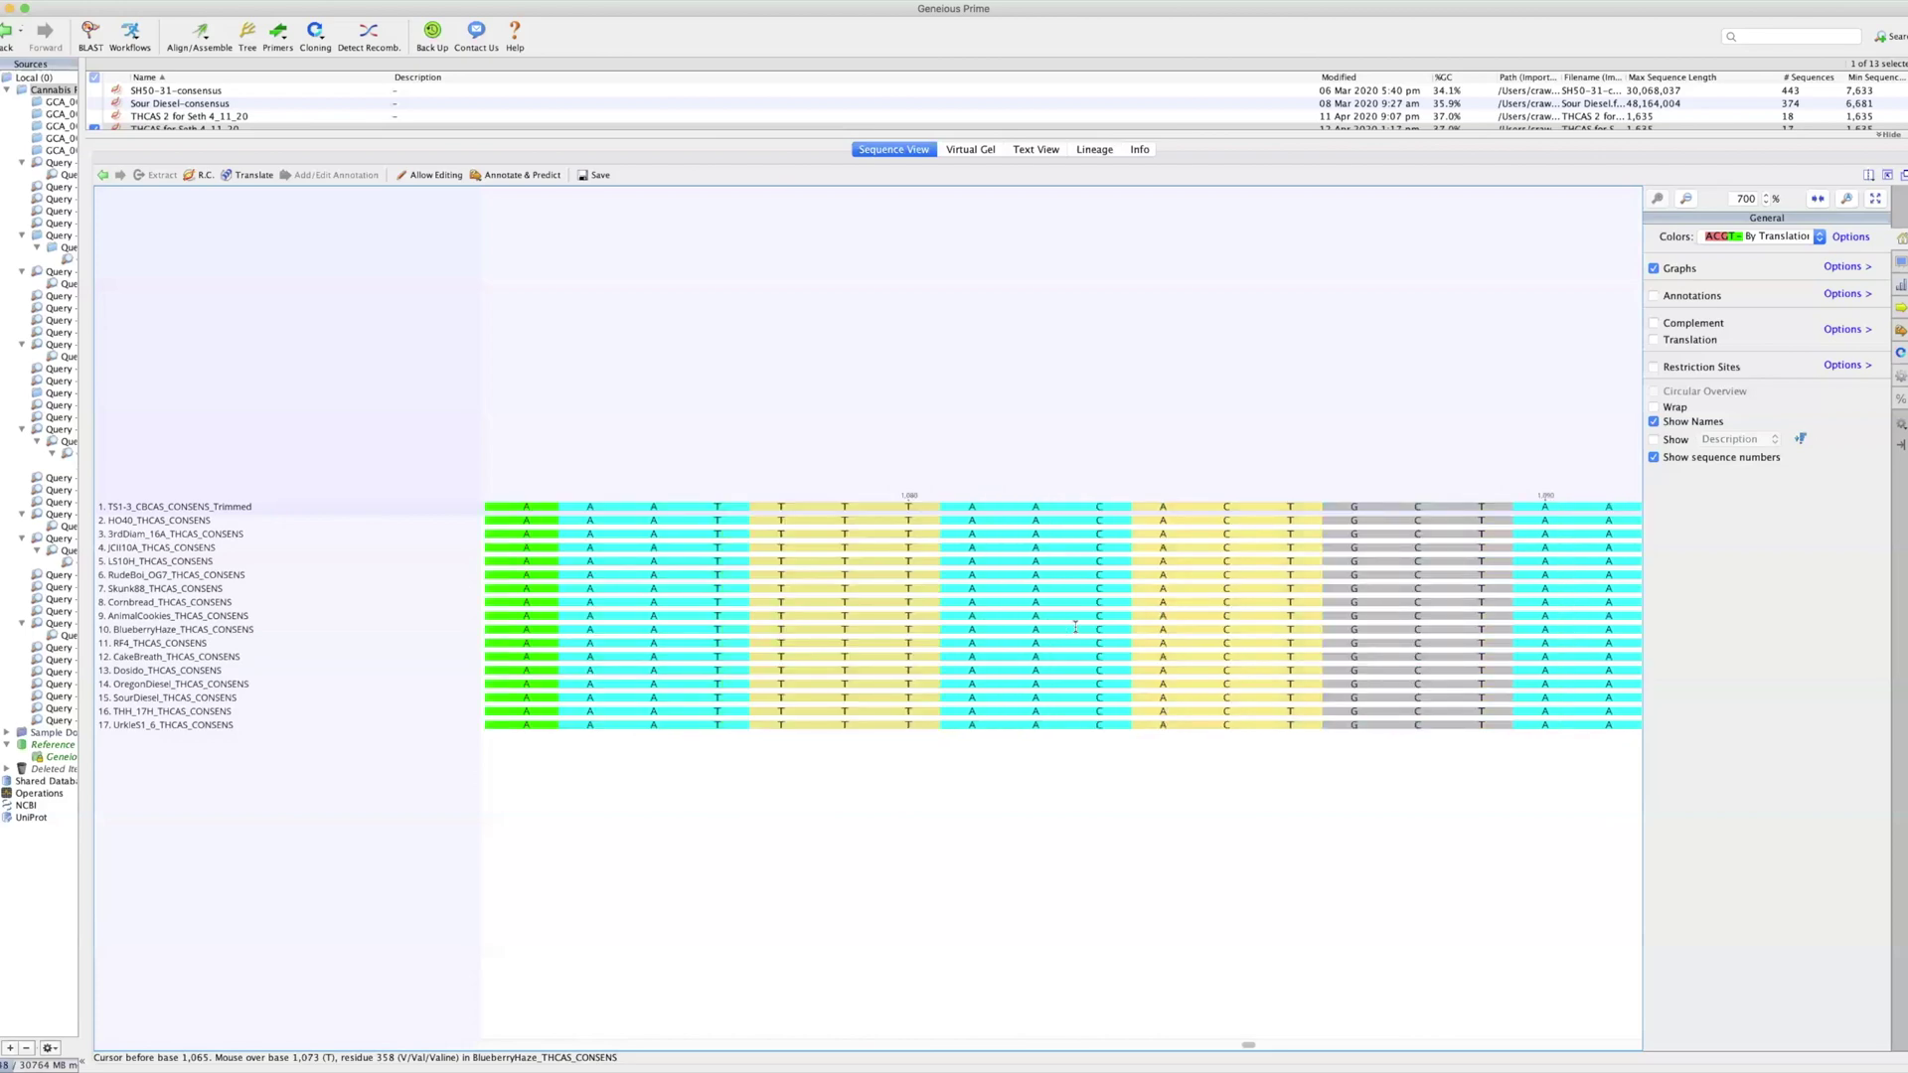
scroll(1075, 626, "right", 10)
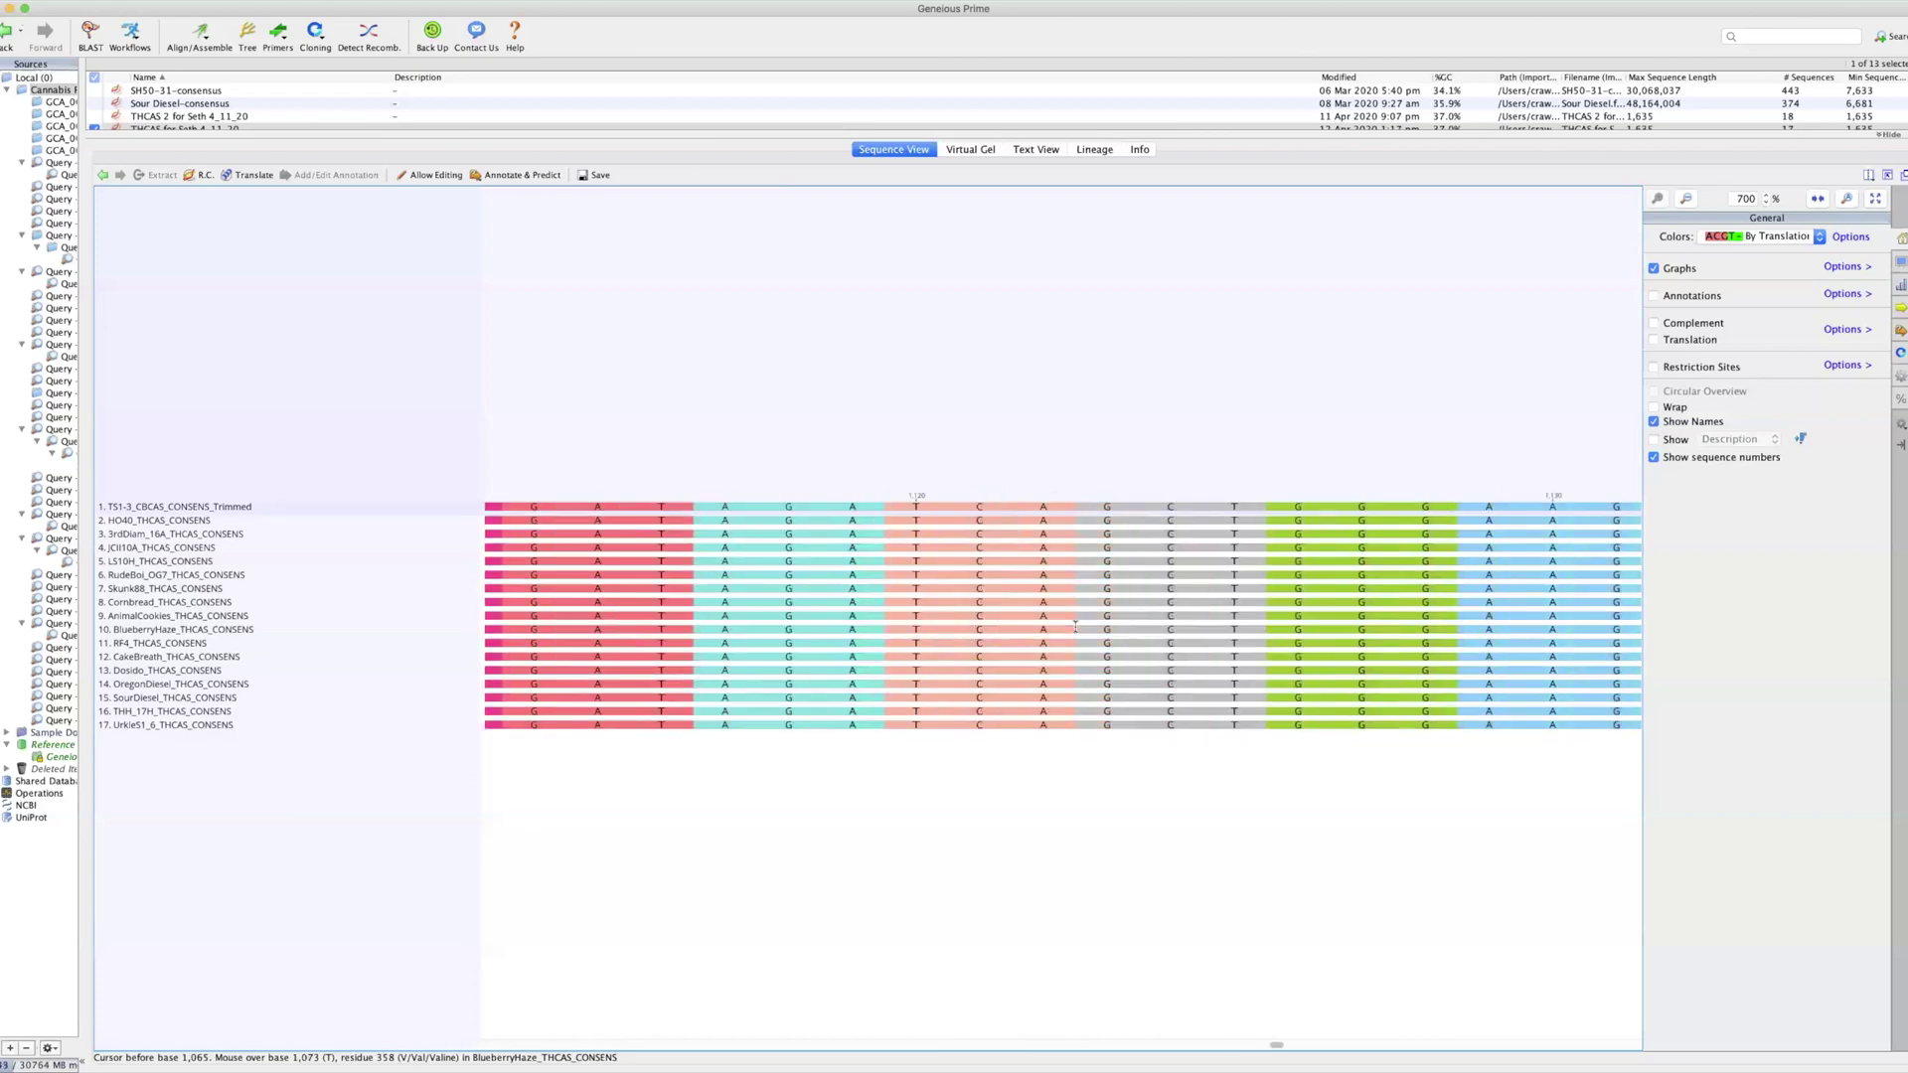
scroll(1075, 626, "right", 15)
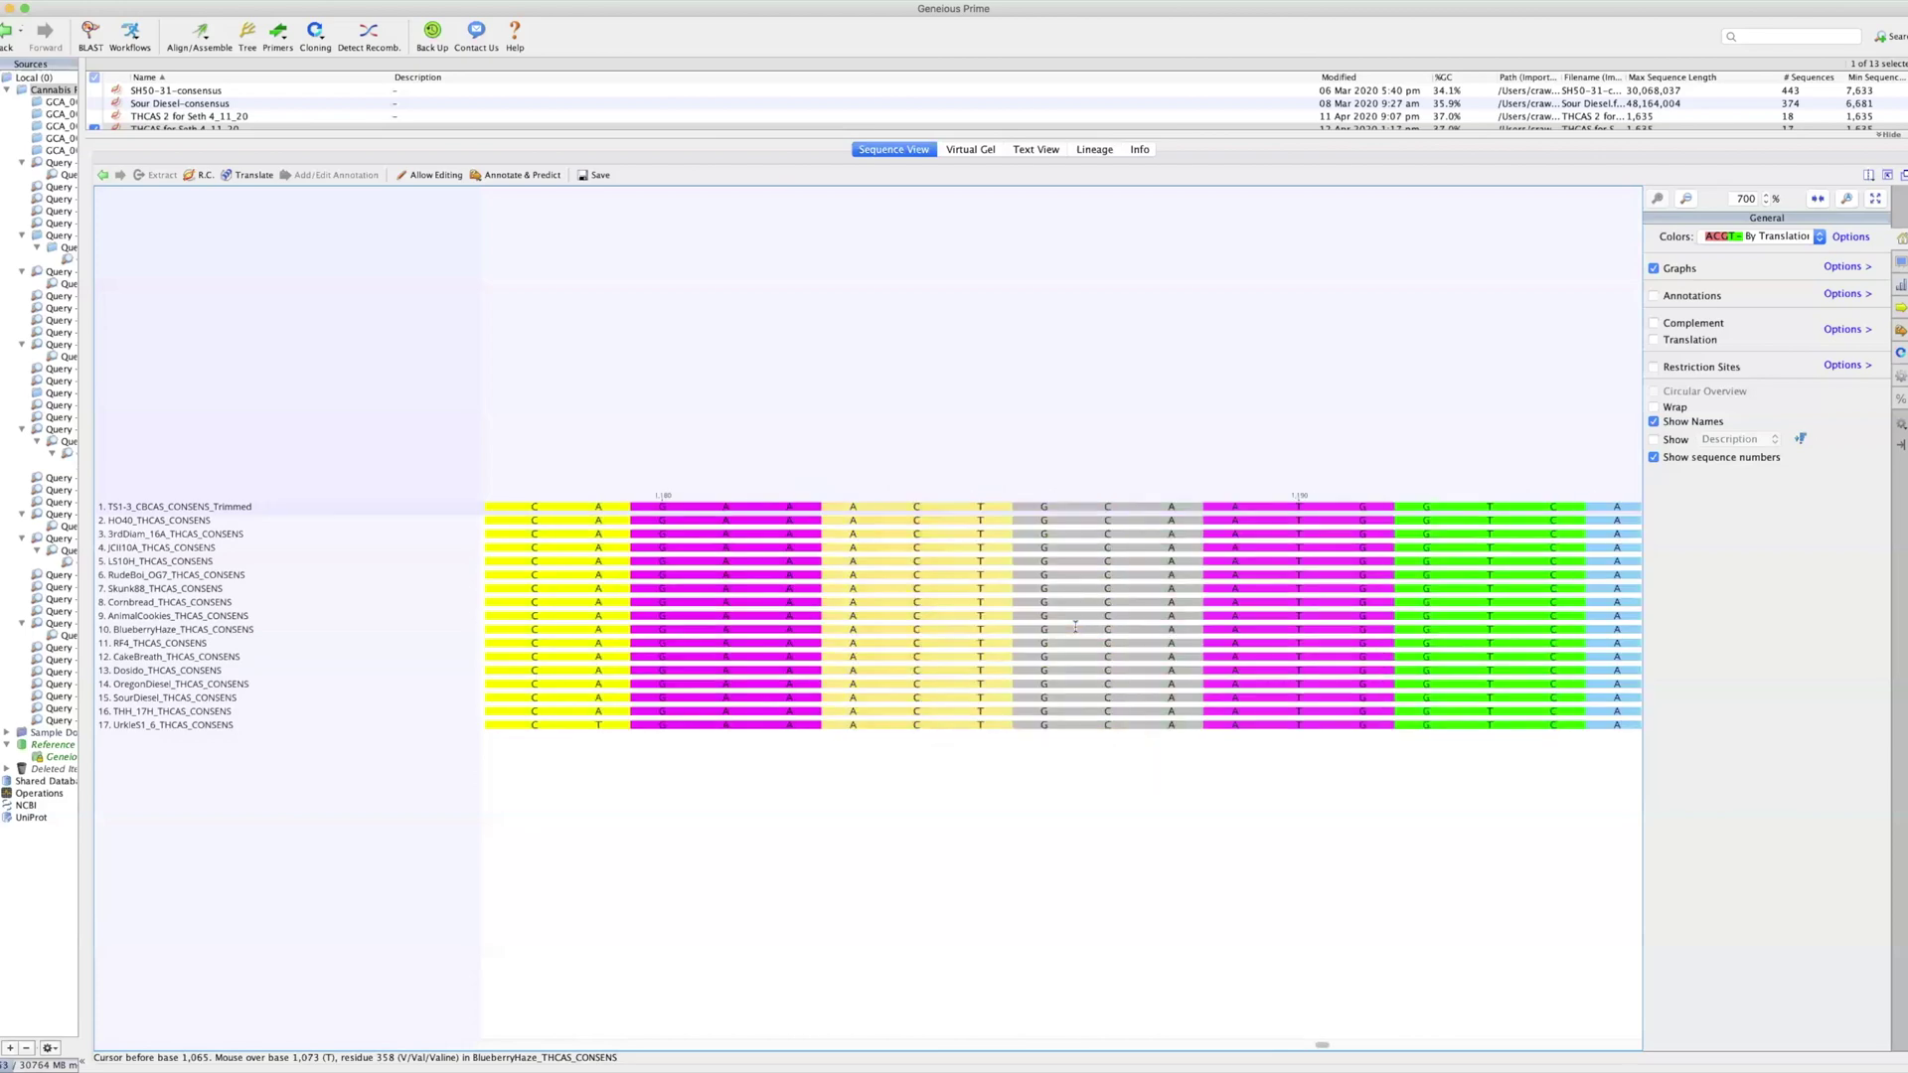
scroll(1075, 626, "left", 10)
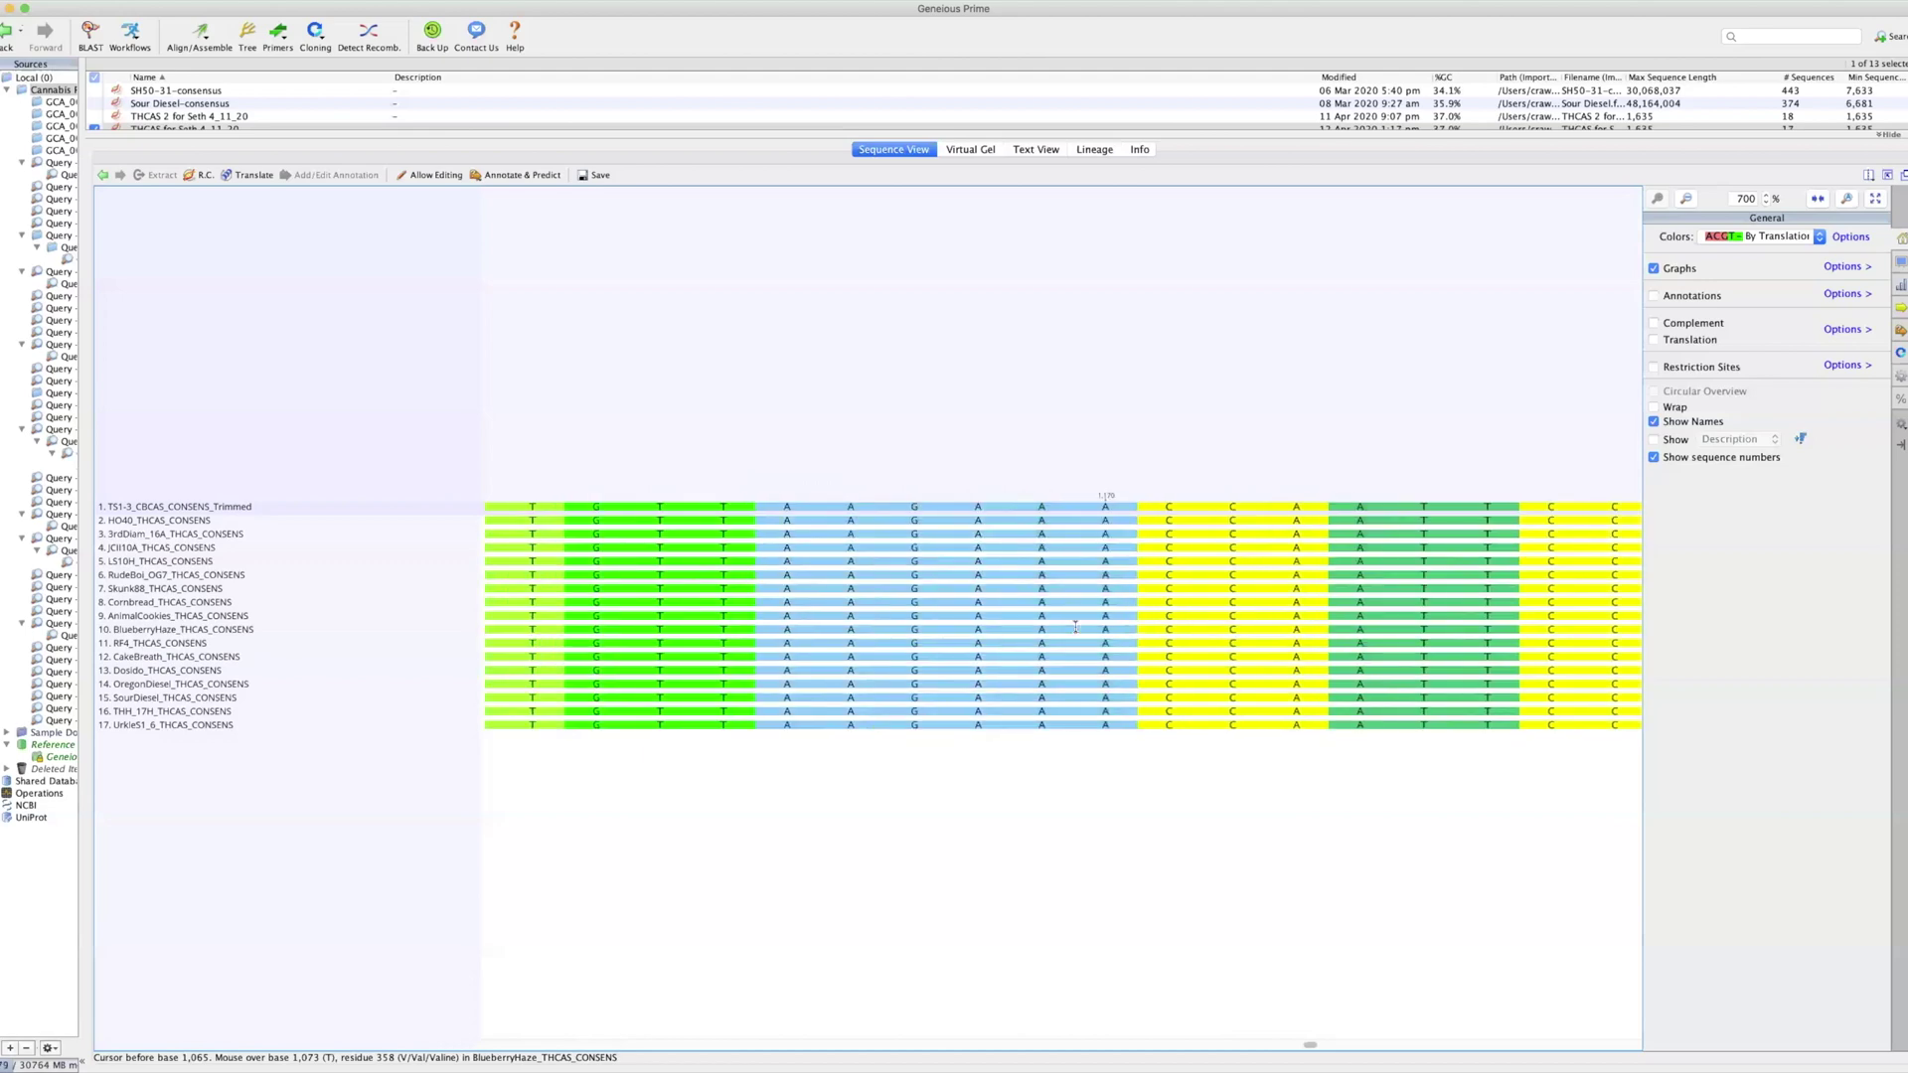
scroll(1075, 626, "right", 8)
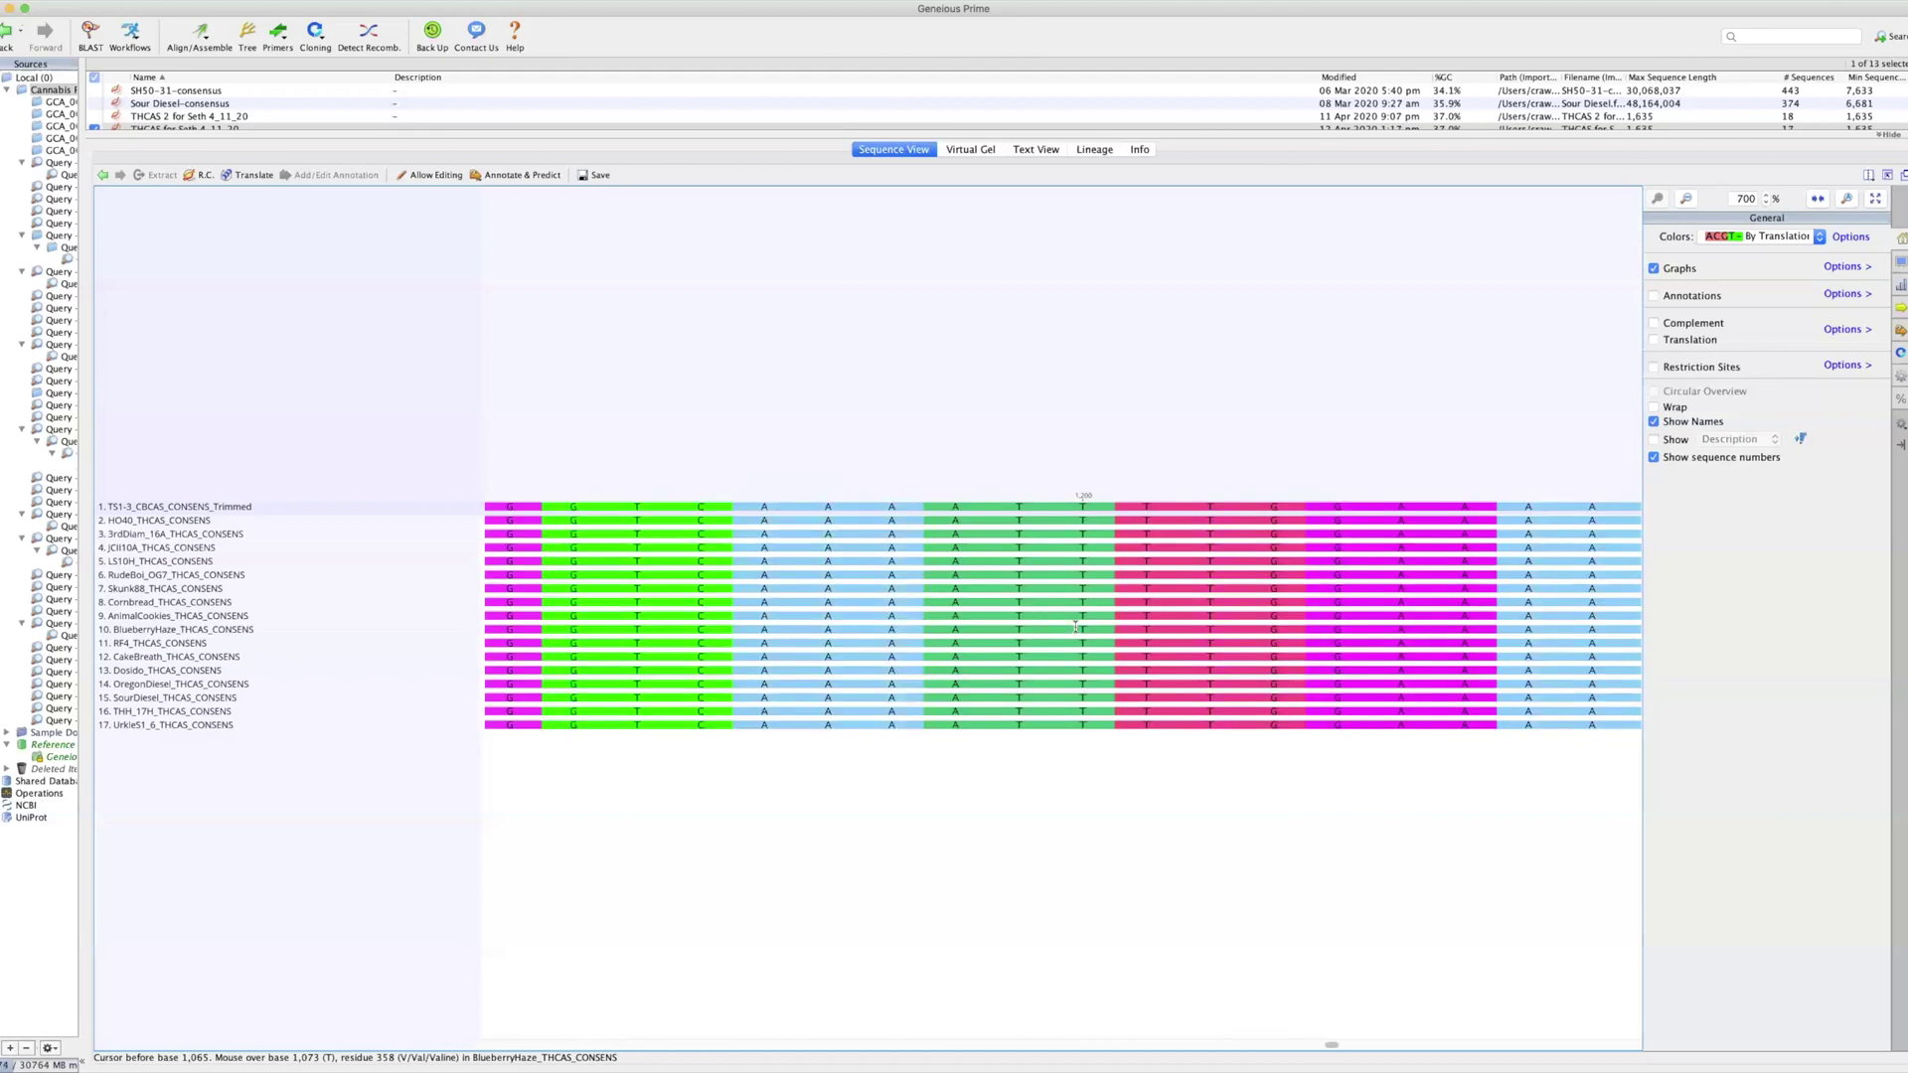
scroll(1075, 626, "right", 8)
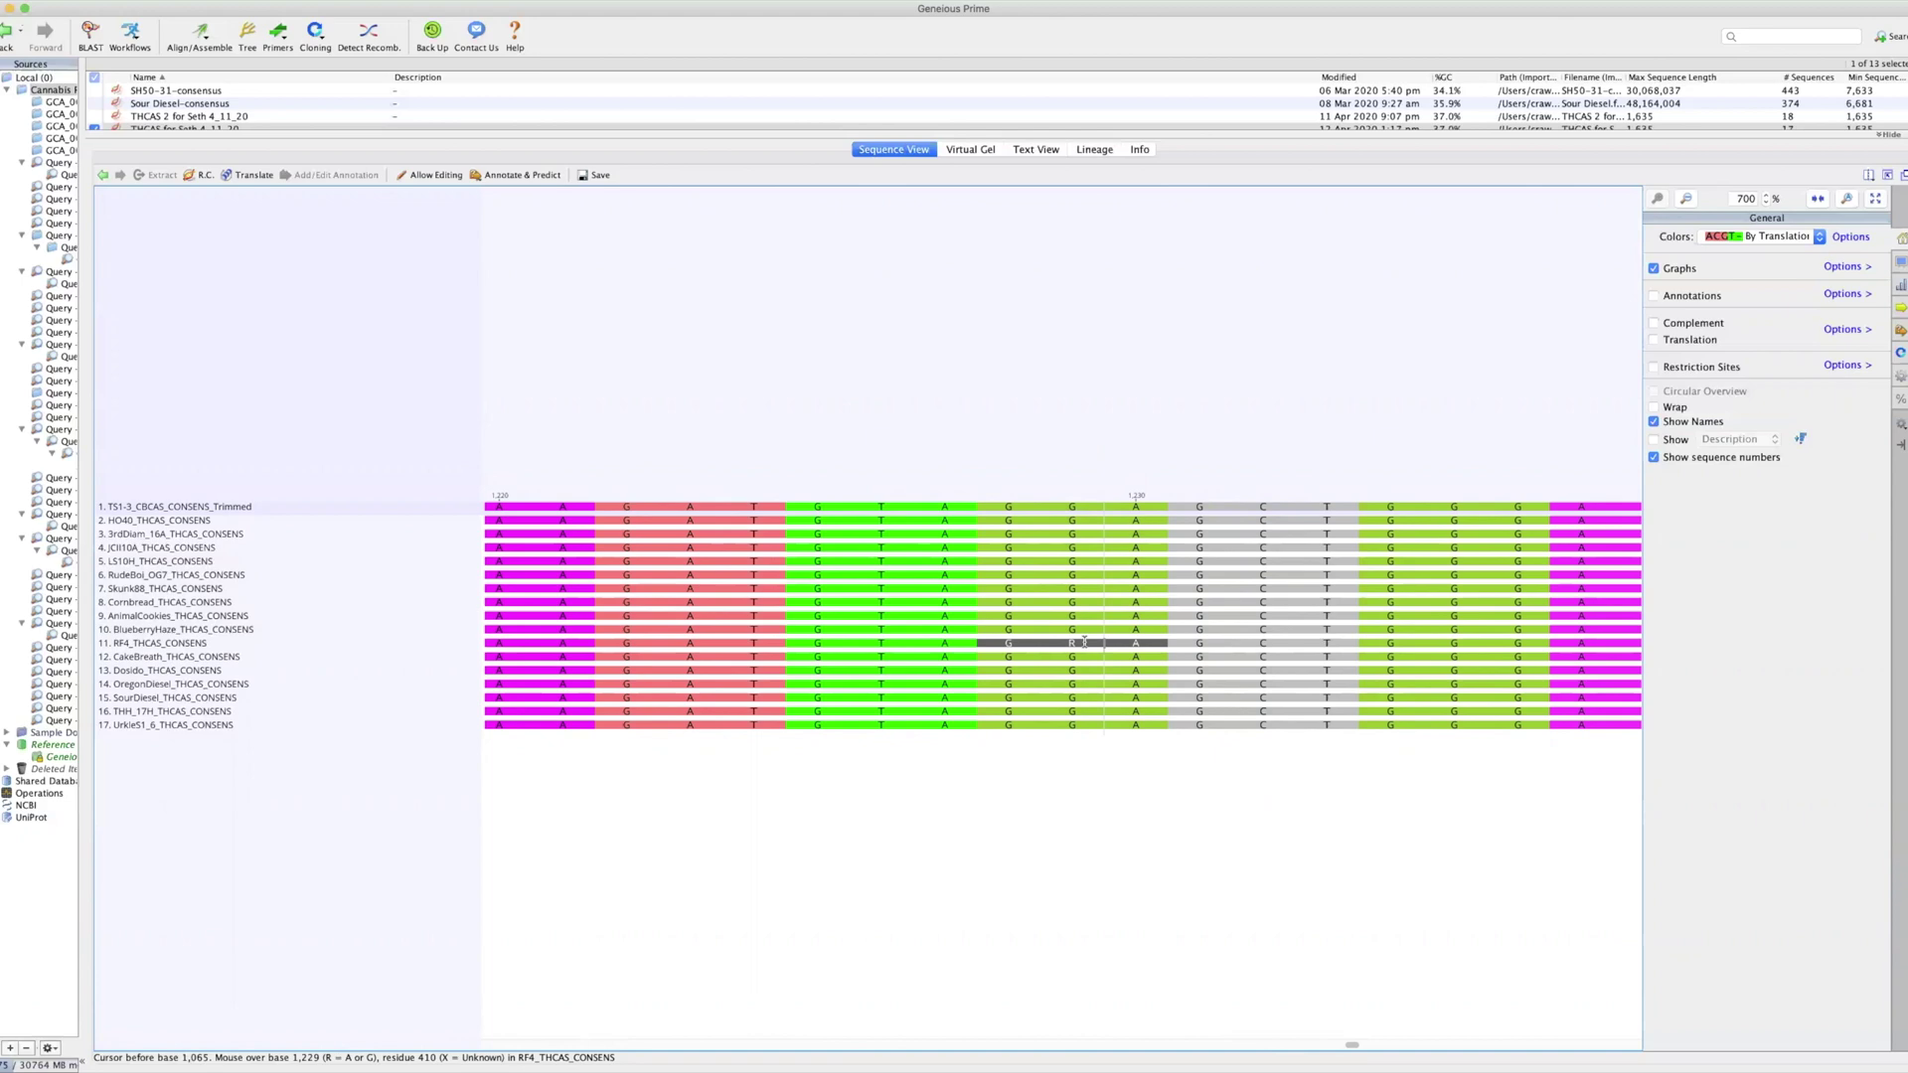
Step: Locate the two adjacent ambiguous codons in Cornbread_THCAS_CONSENS and place the cursor before base 1,482, then before base 1,484
scroll(1084, 642, "right", 10)
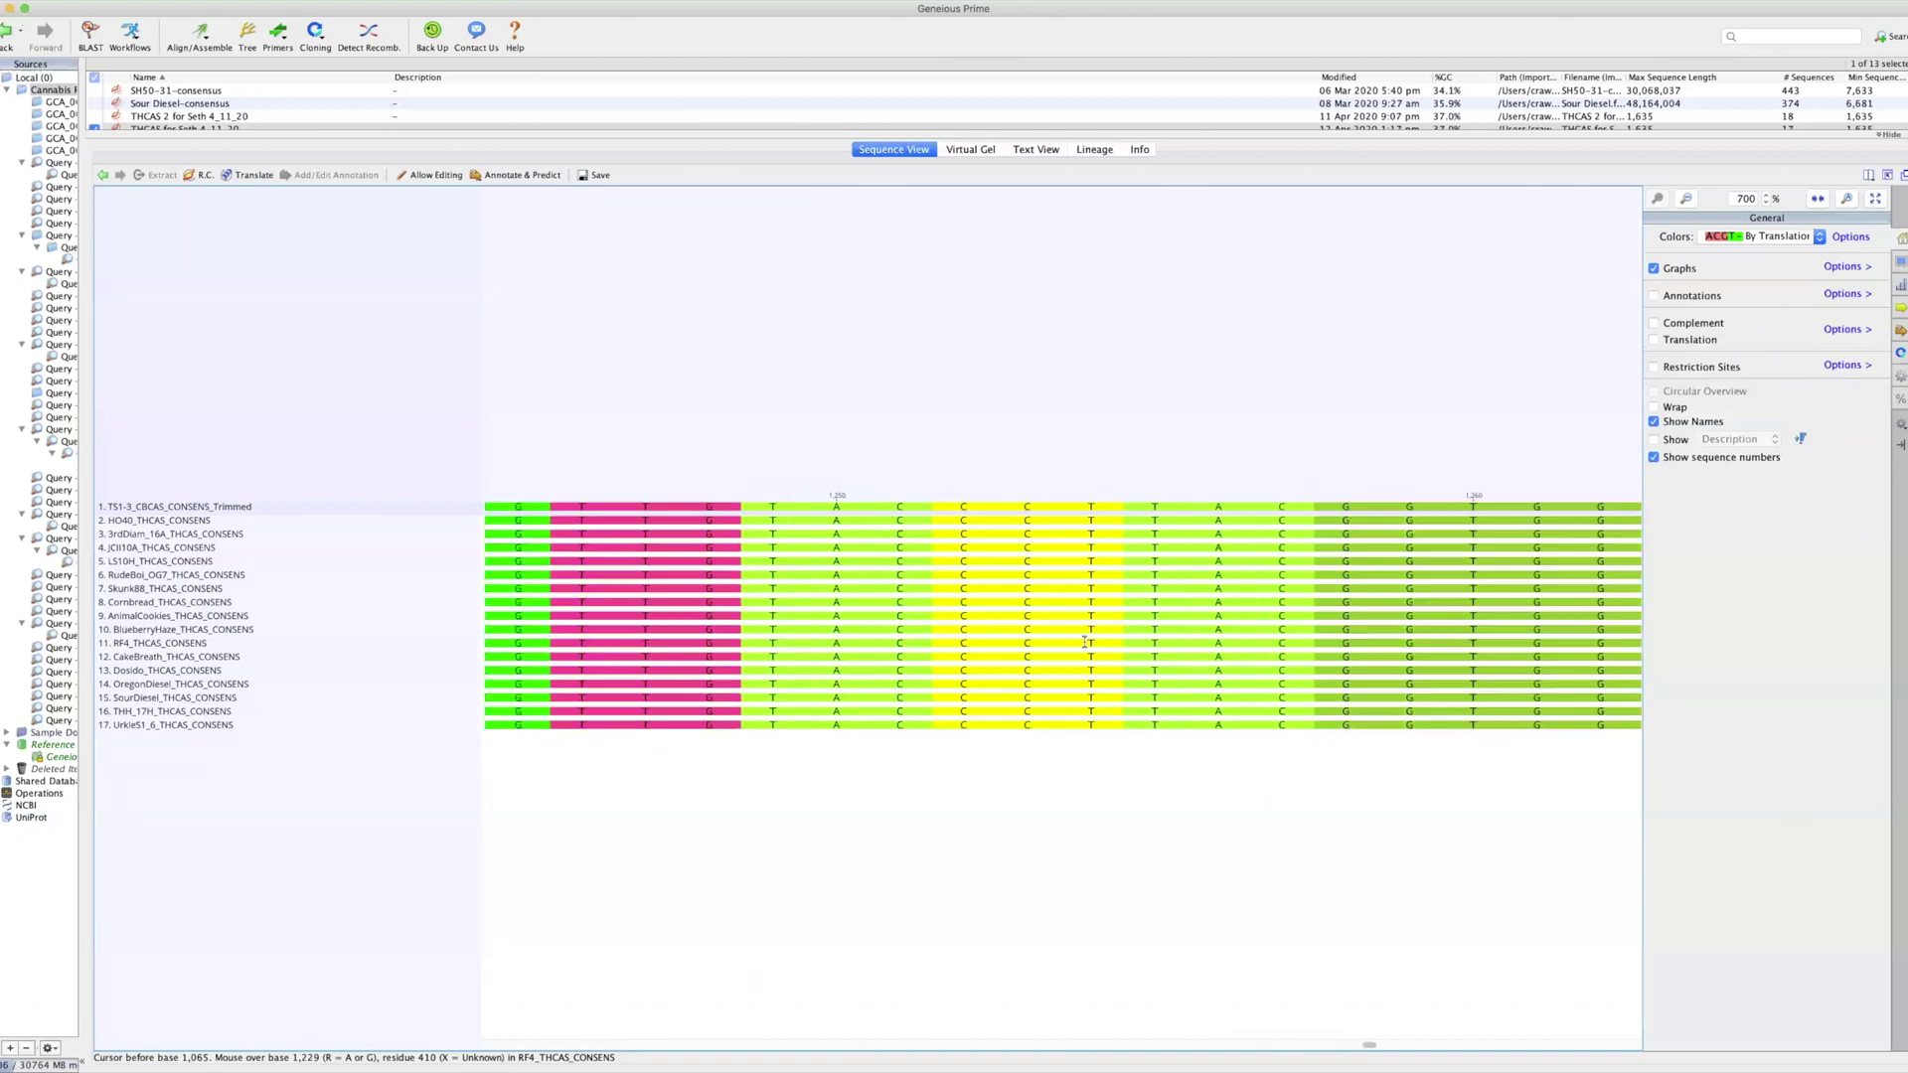
scroll(1084, 642, "right", 10)
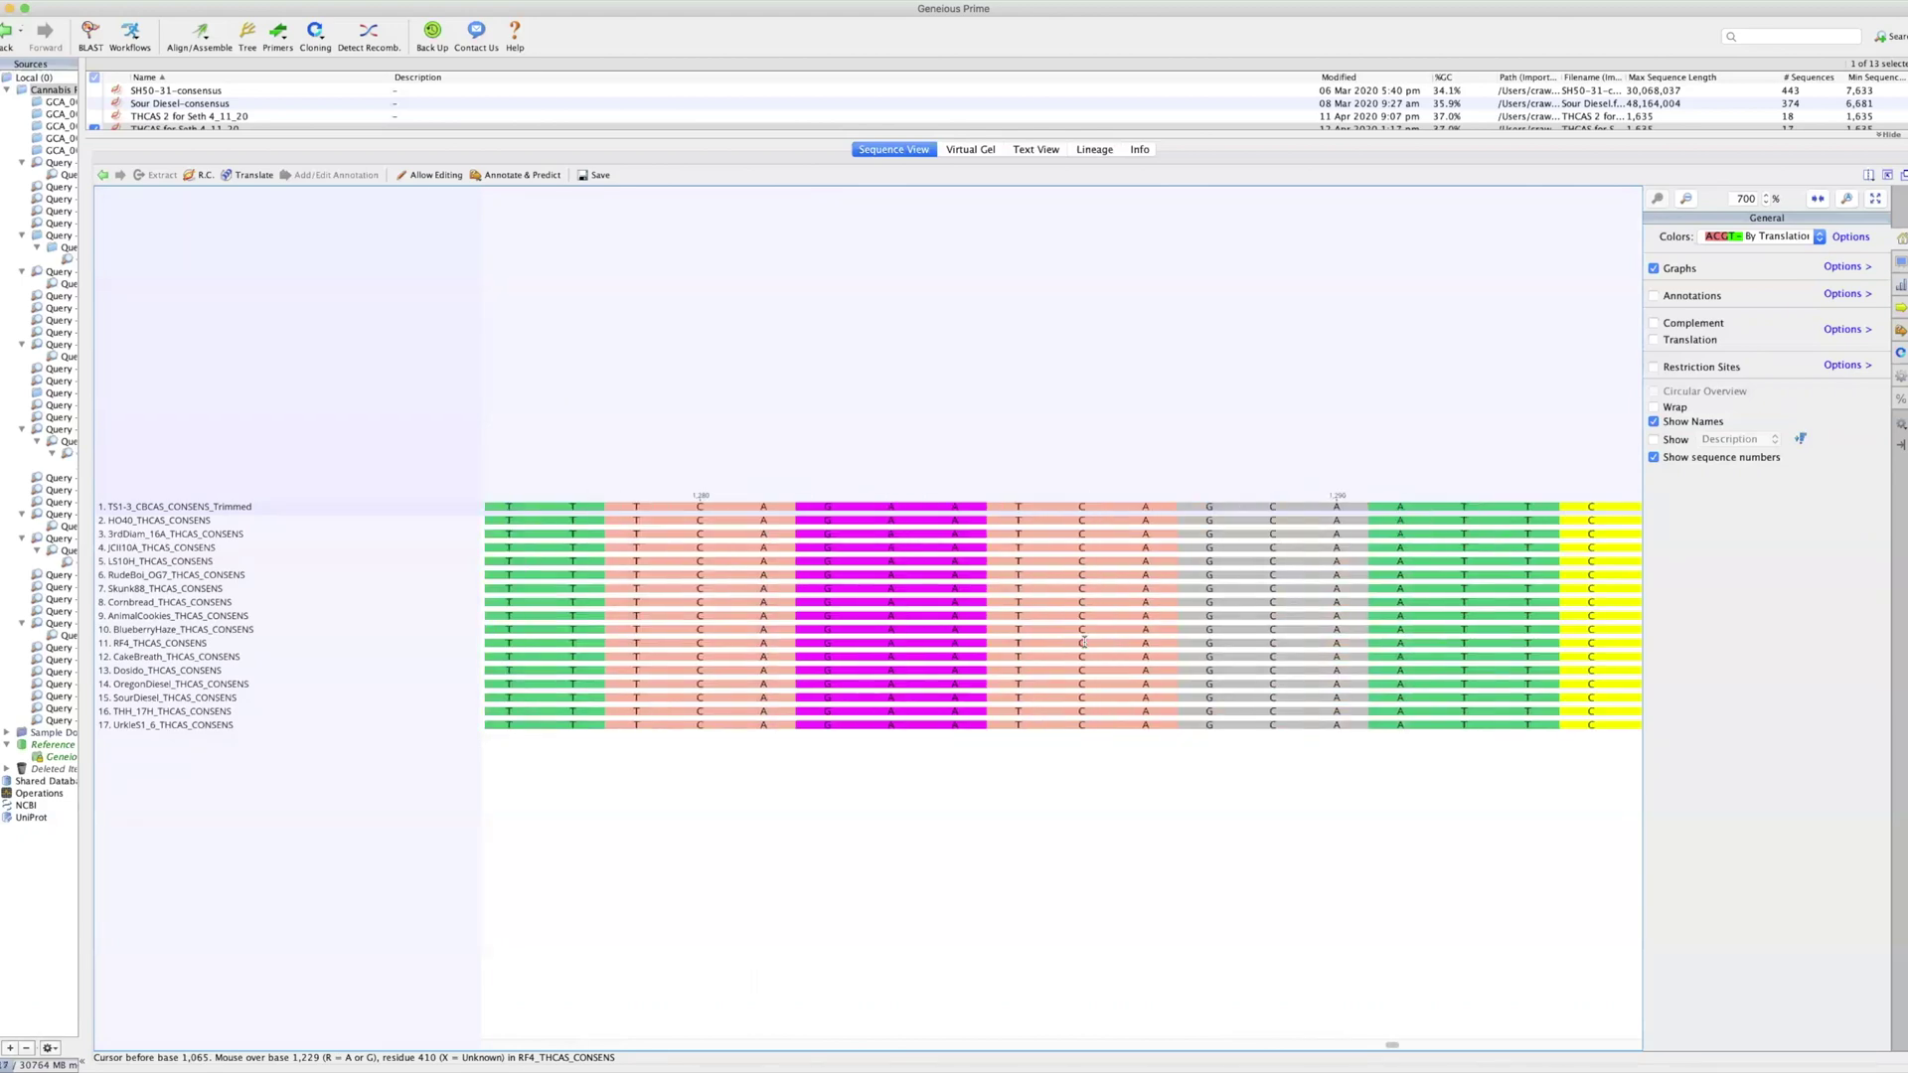
scroll(1084, 642, "right", 10)
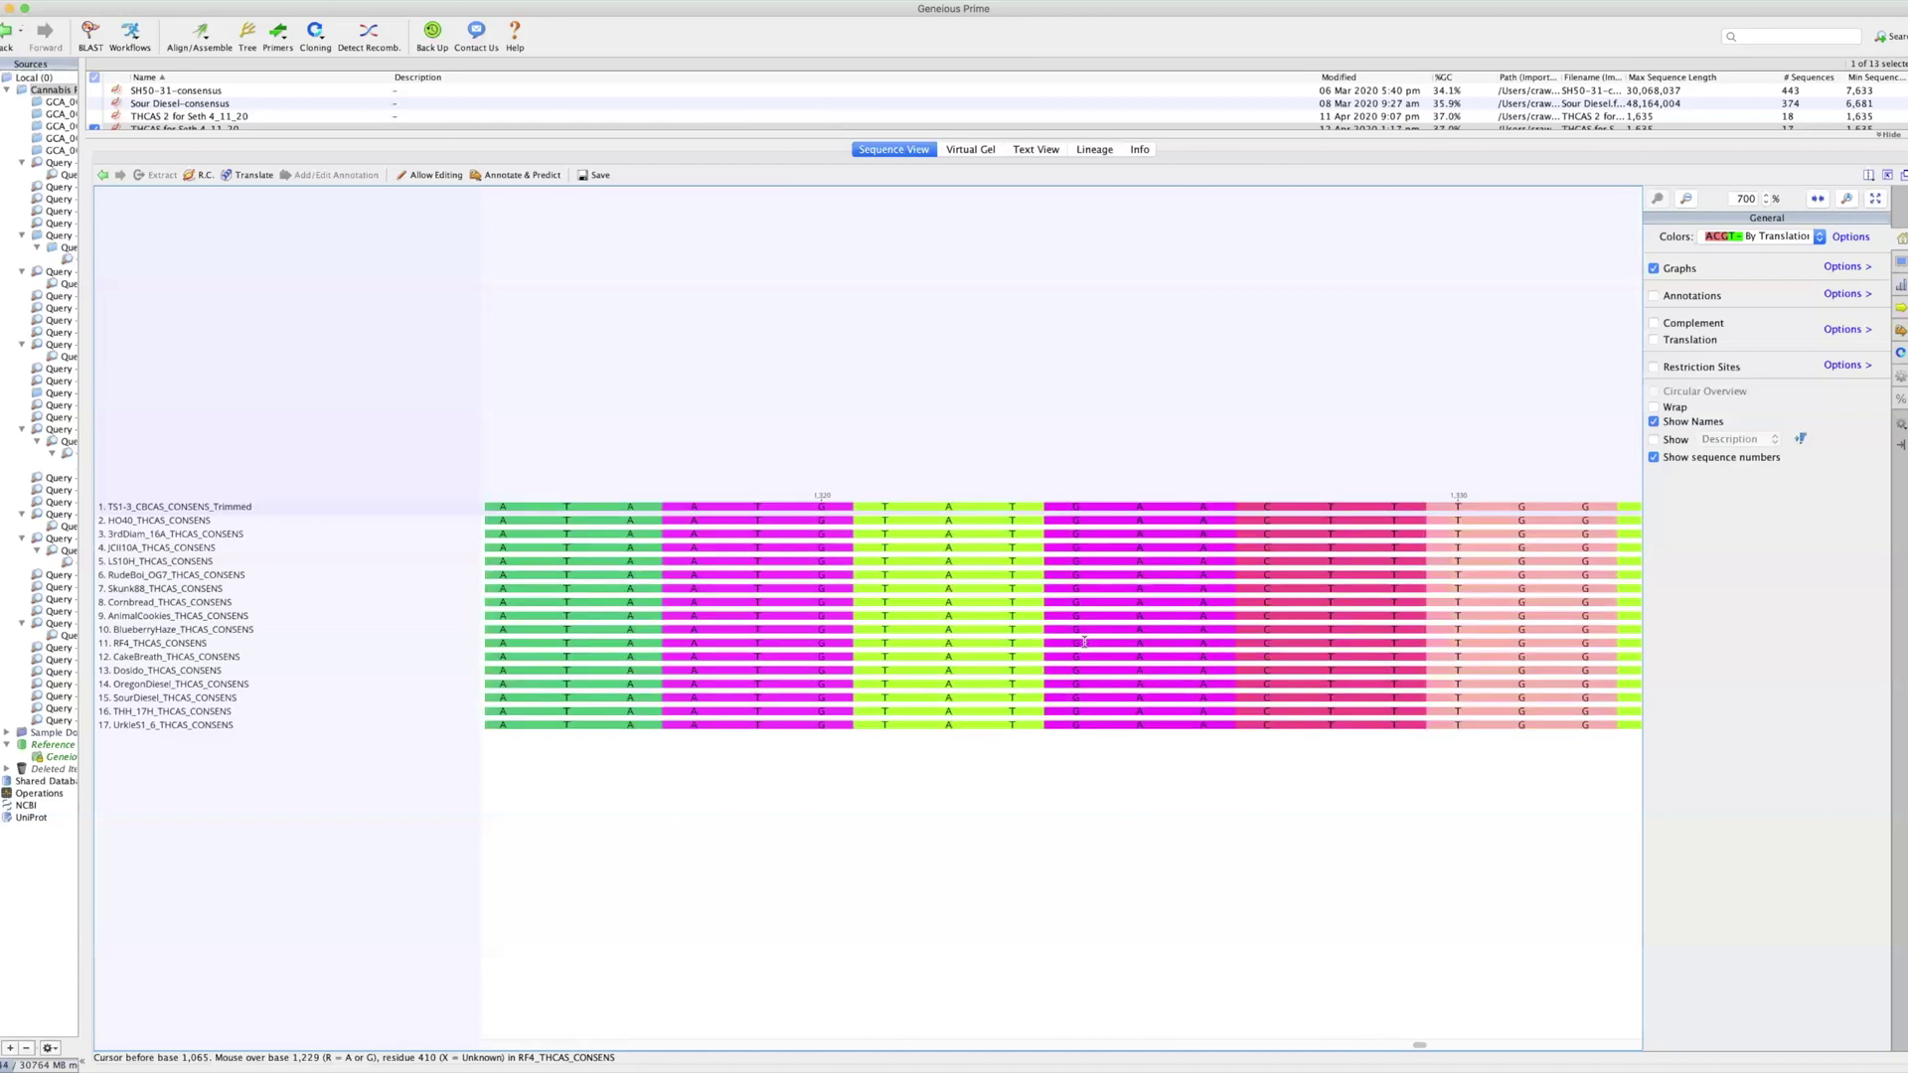
scroll(1084, 642, "right", 12)
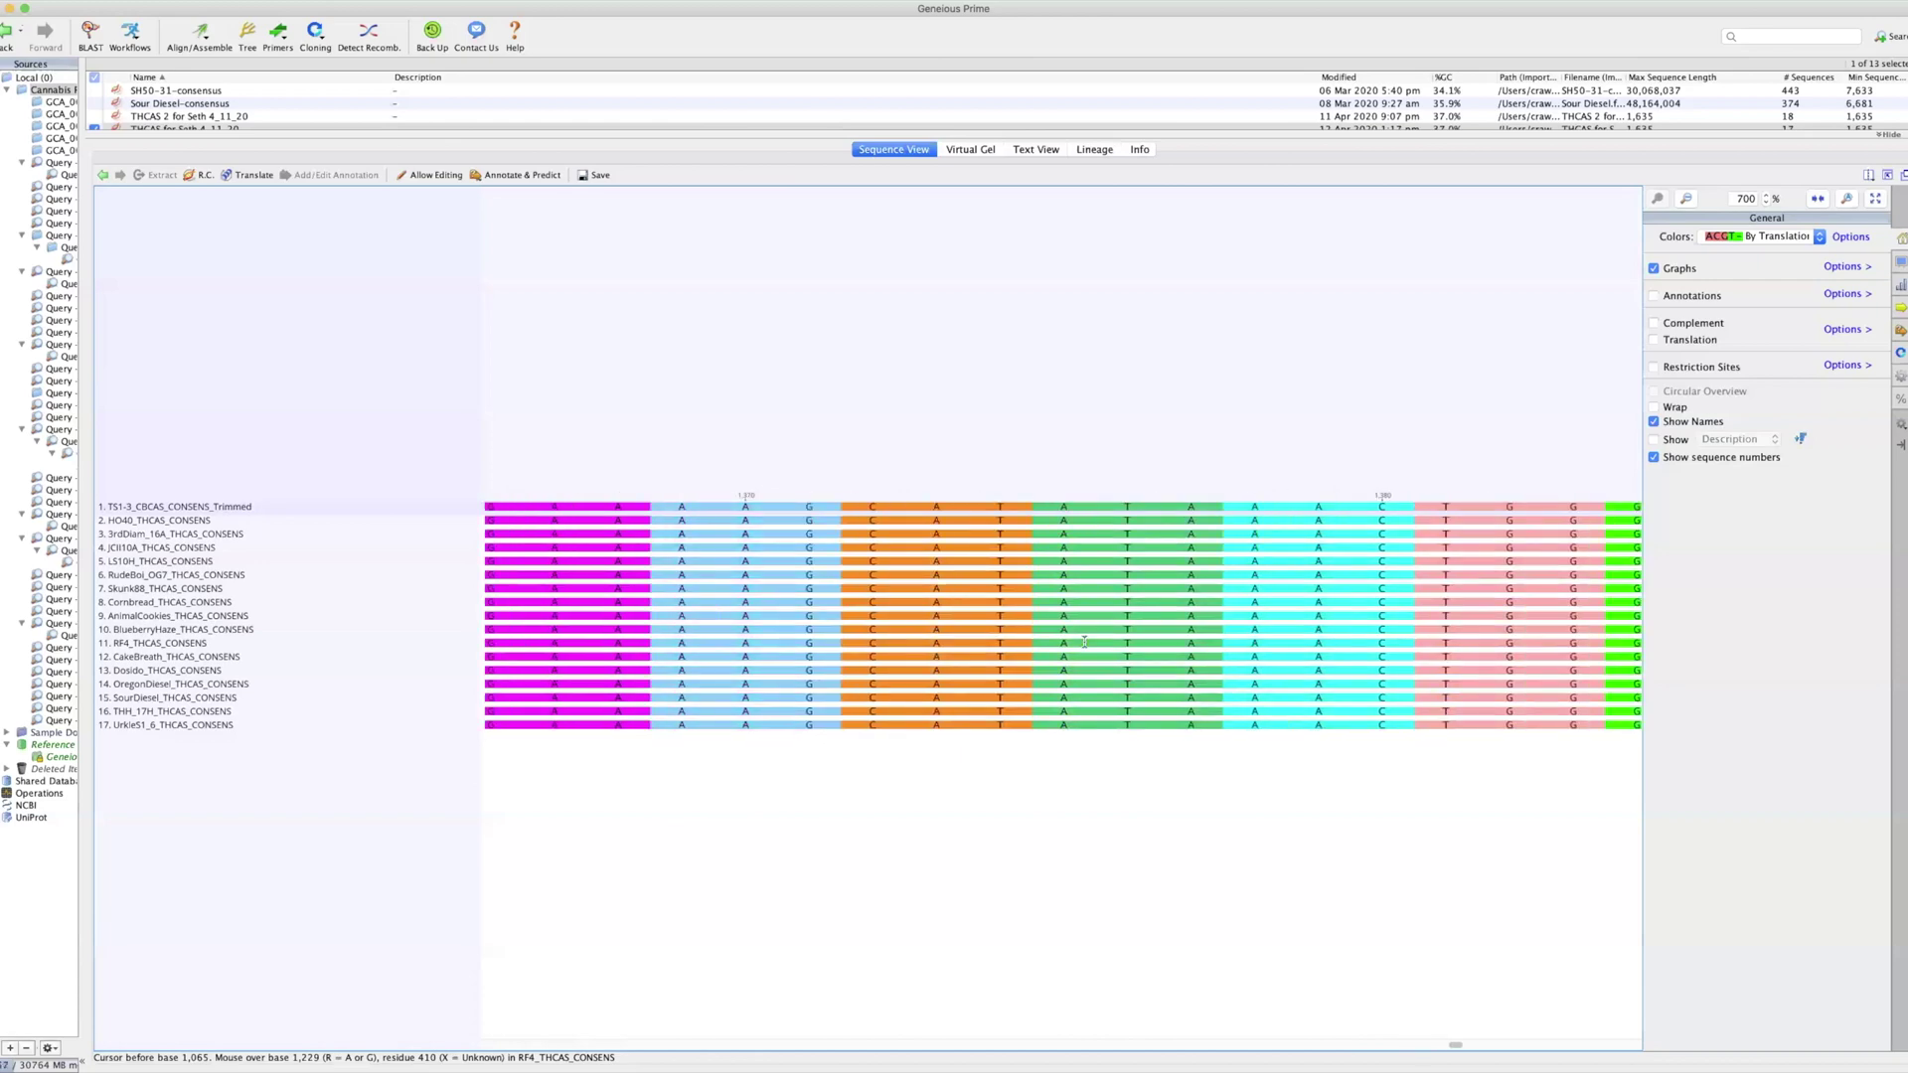
scroll(1083, 642, "right", 8)
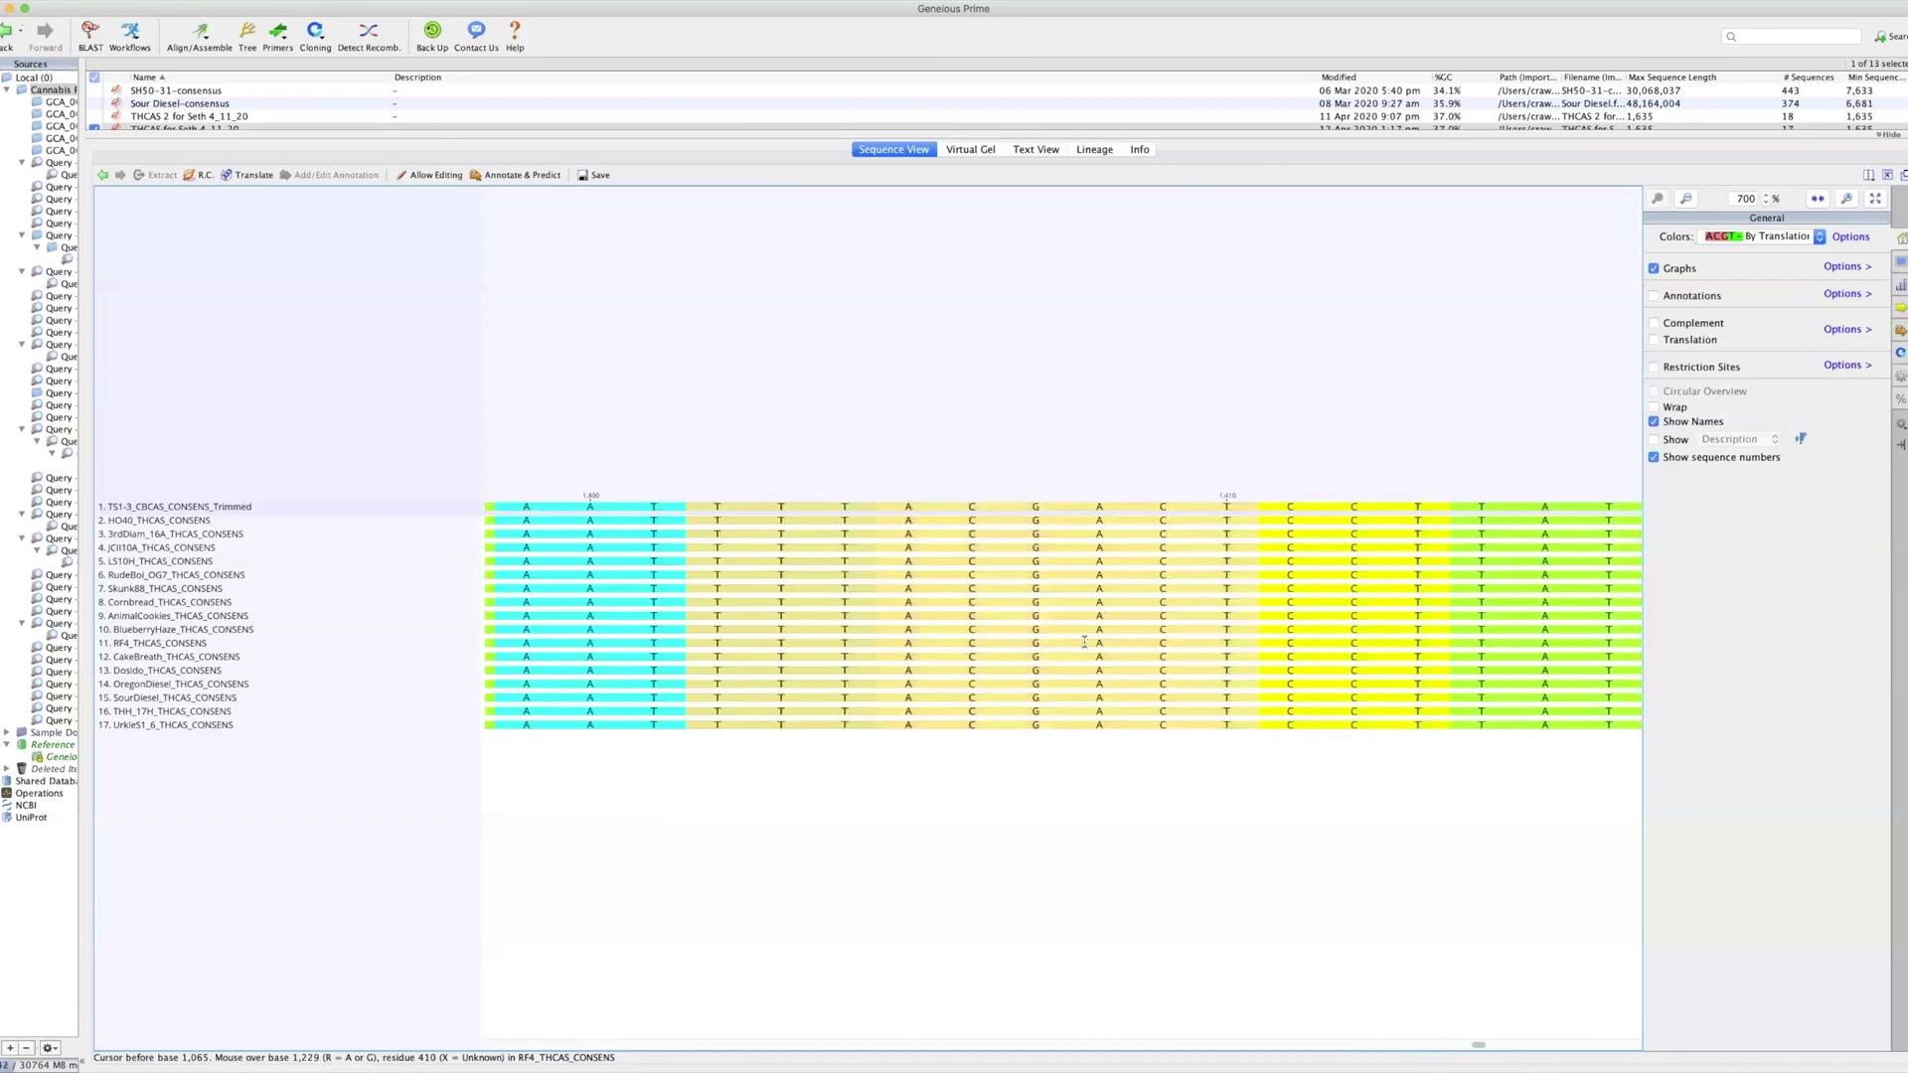
scroll(1084, 641, "right", 12)
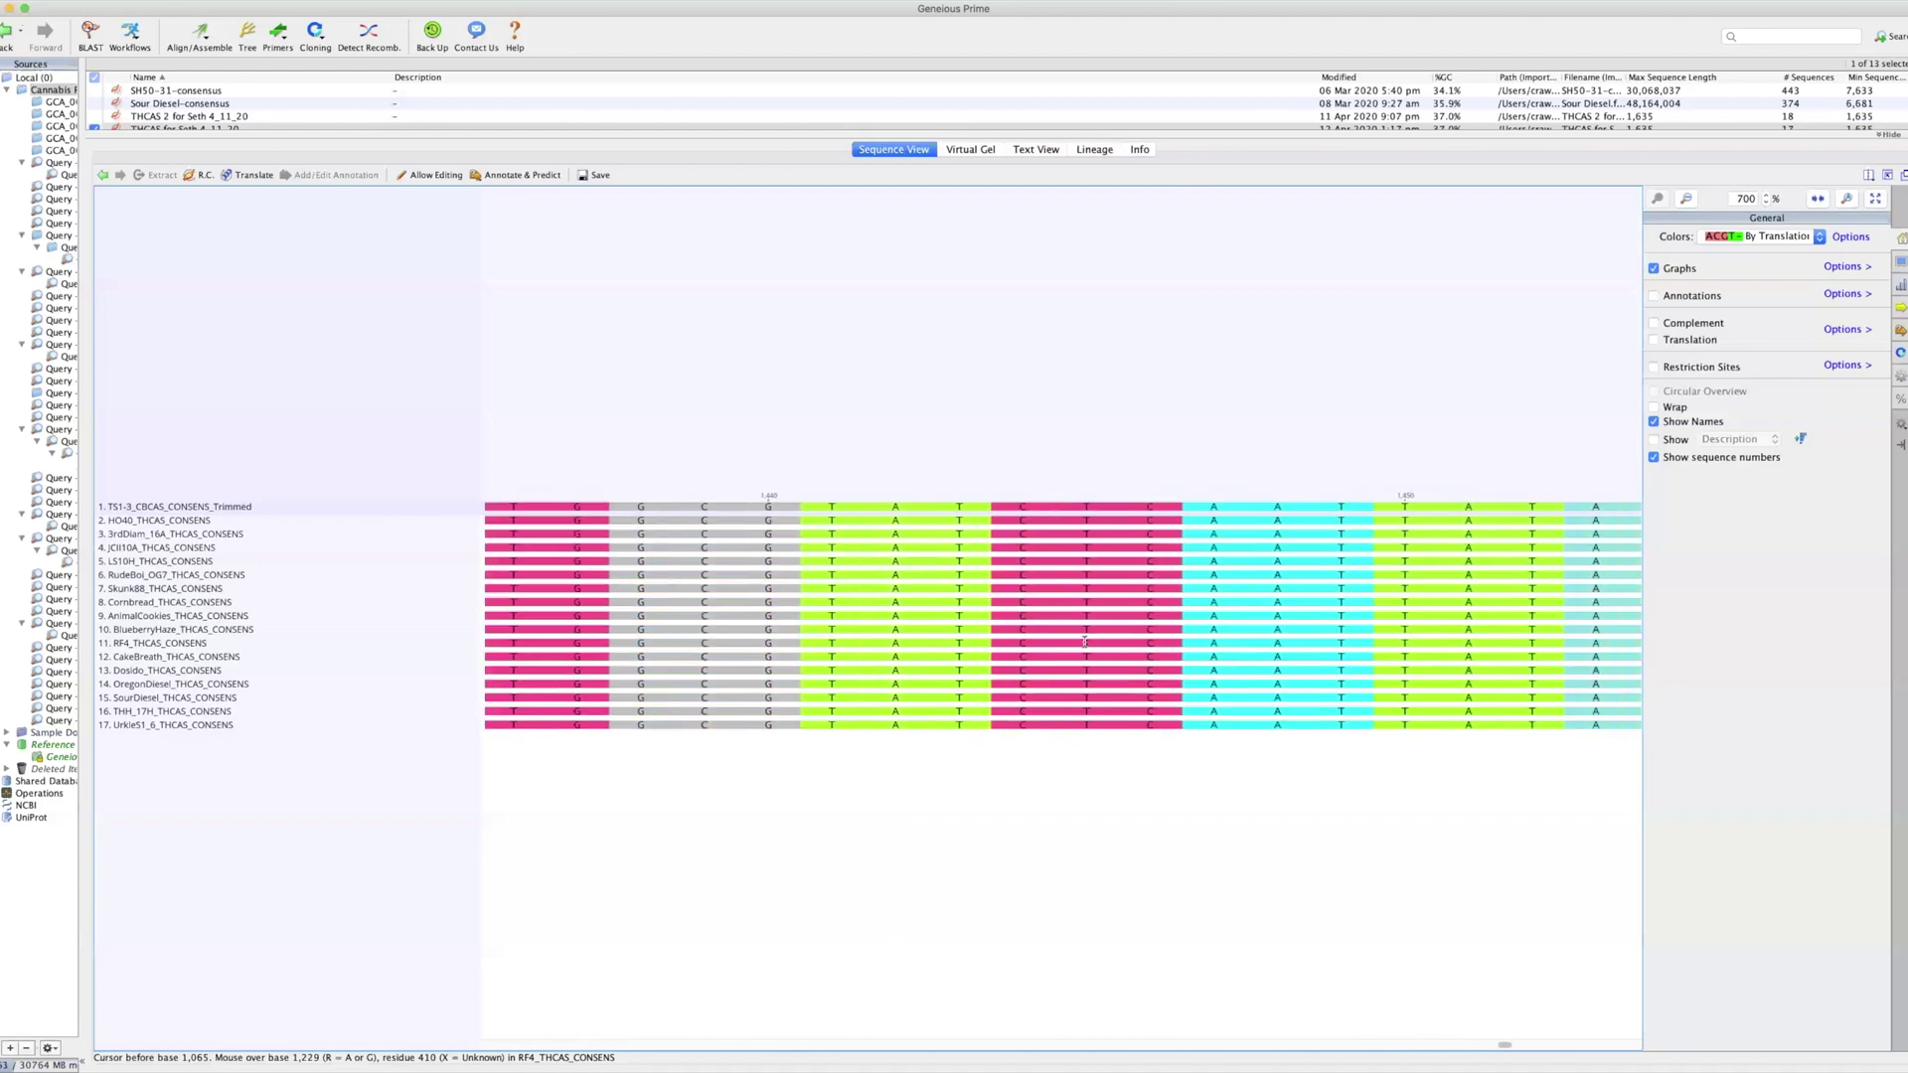
scroll(1084, 642, "right", 10)
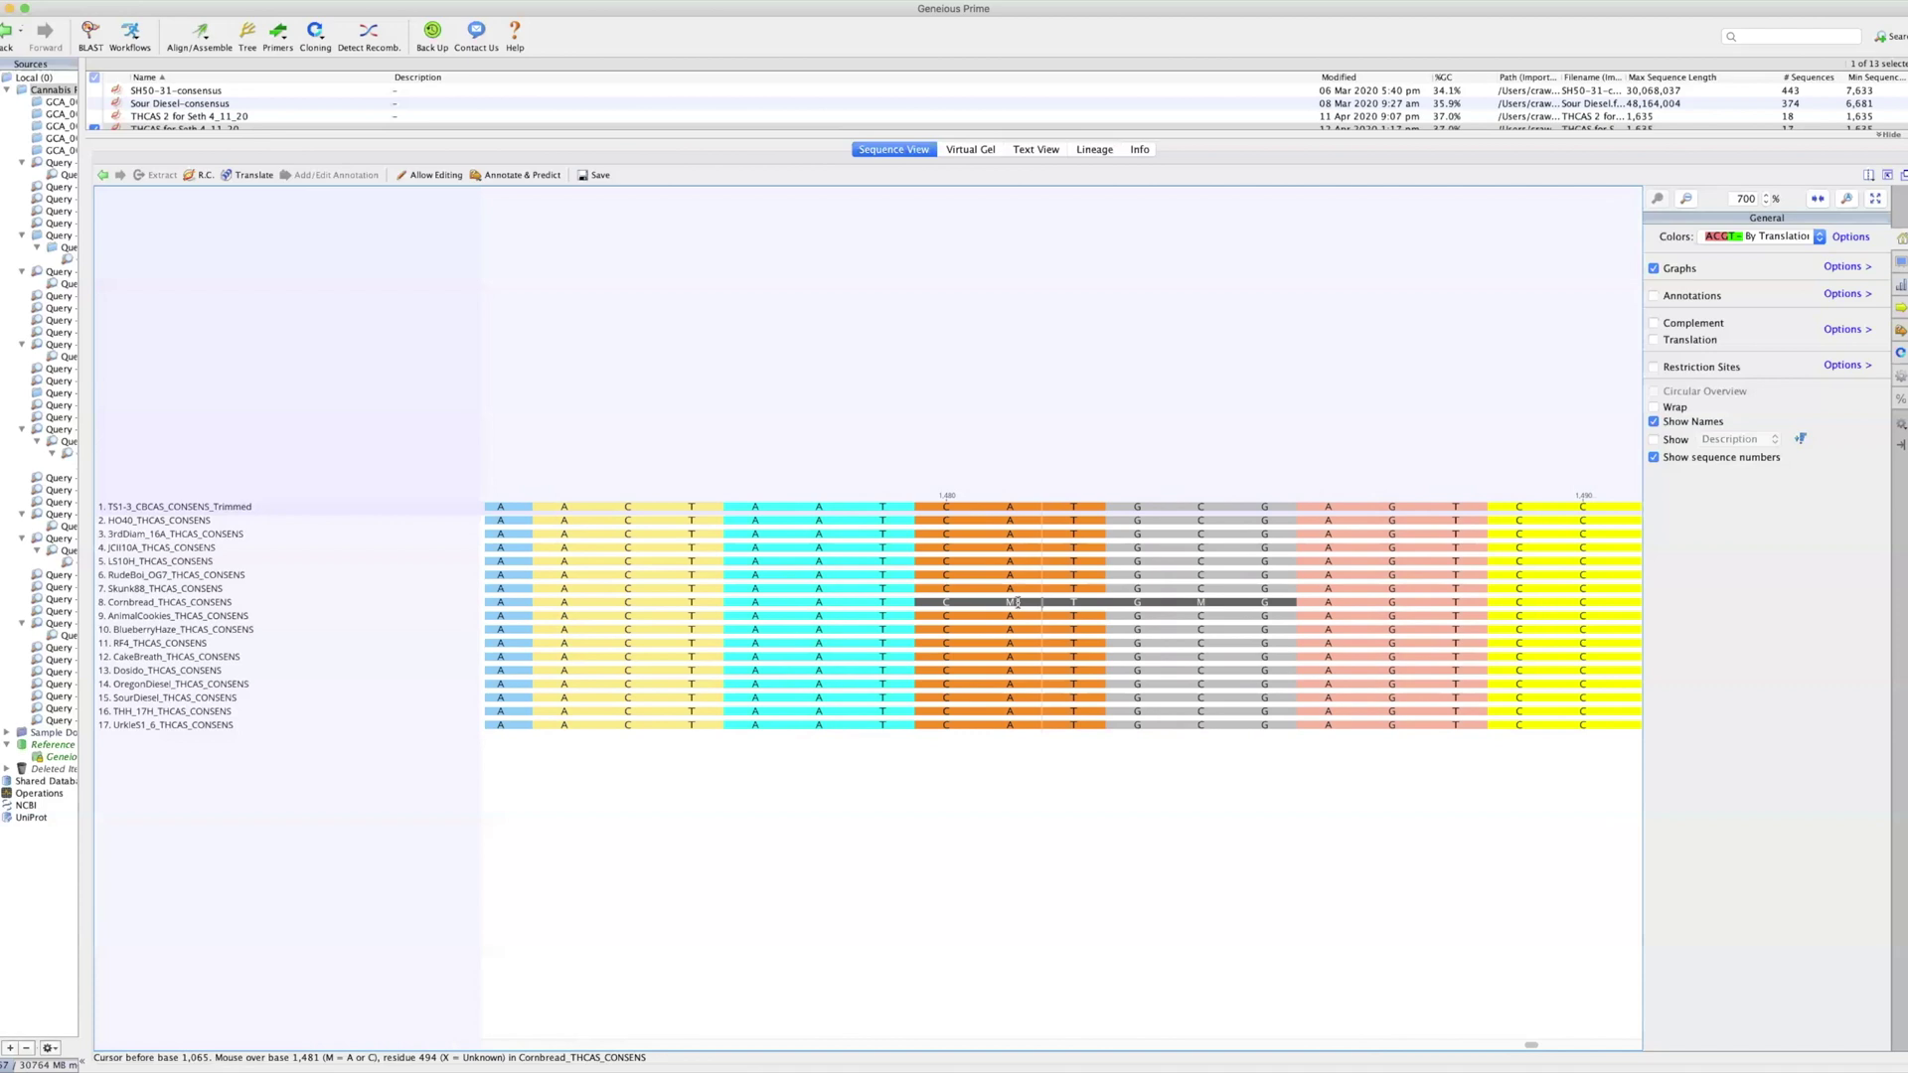
left_click(1016, 602)
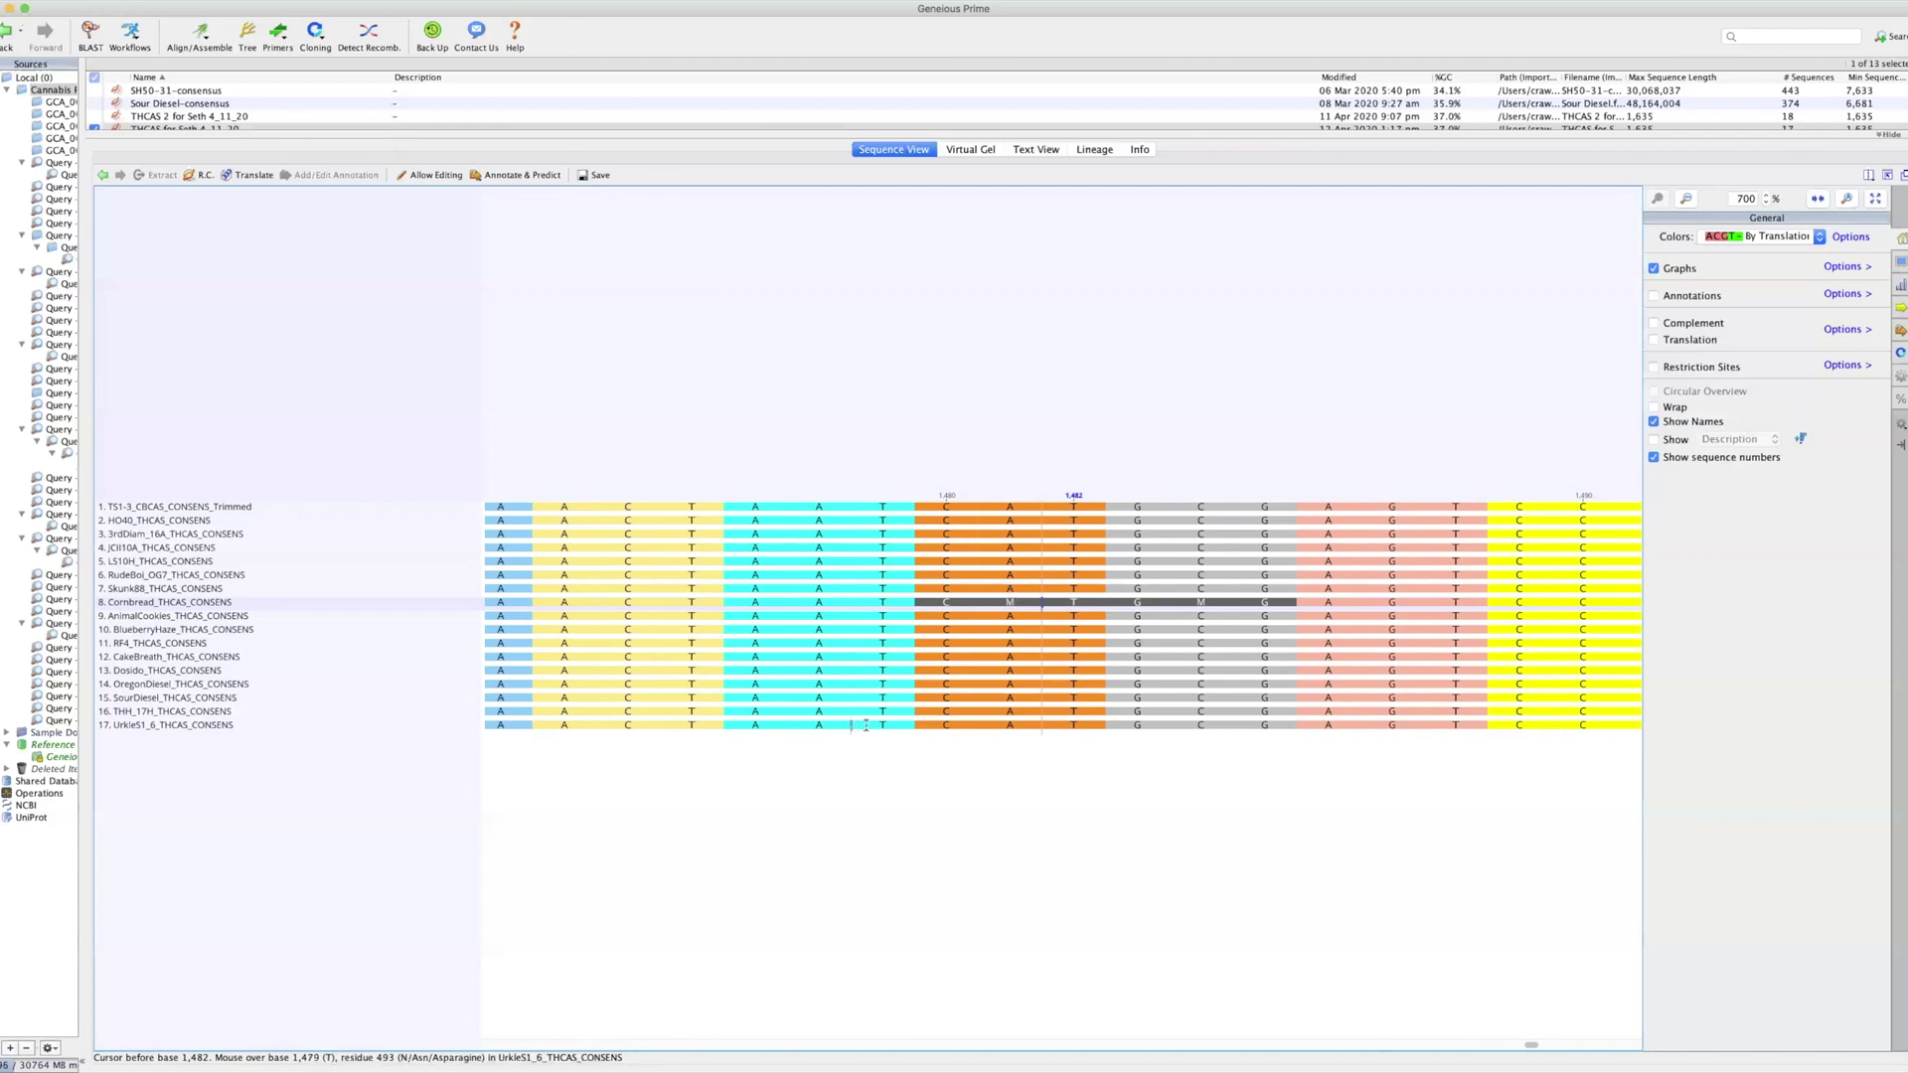
left_click(978, 602)
left_click(1169, 602)
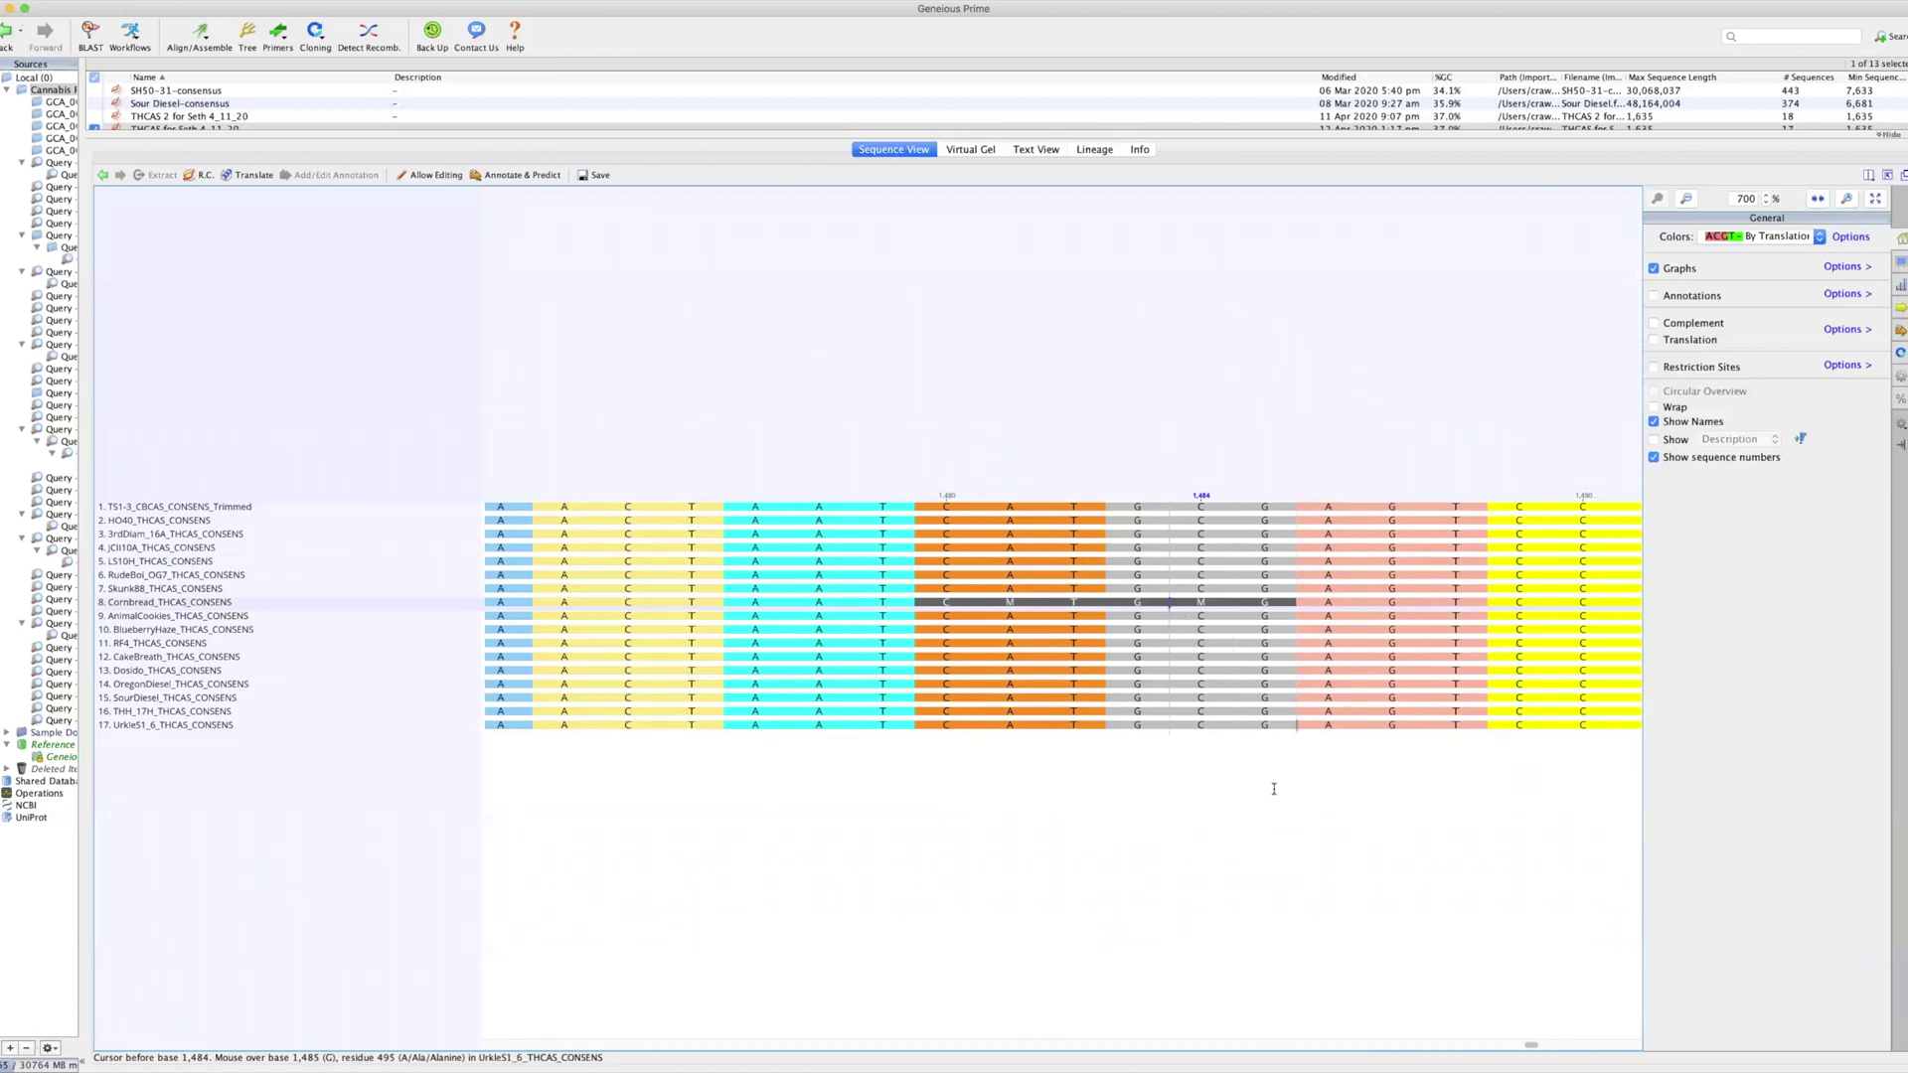
Step: Examine the remaining codons from base 1,484 to the end of the alignment for further variants
scroll(1269, 788, "right", 5)
scroll(1274, 788, "right", 15)
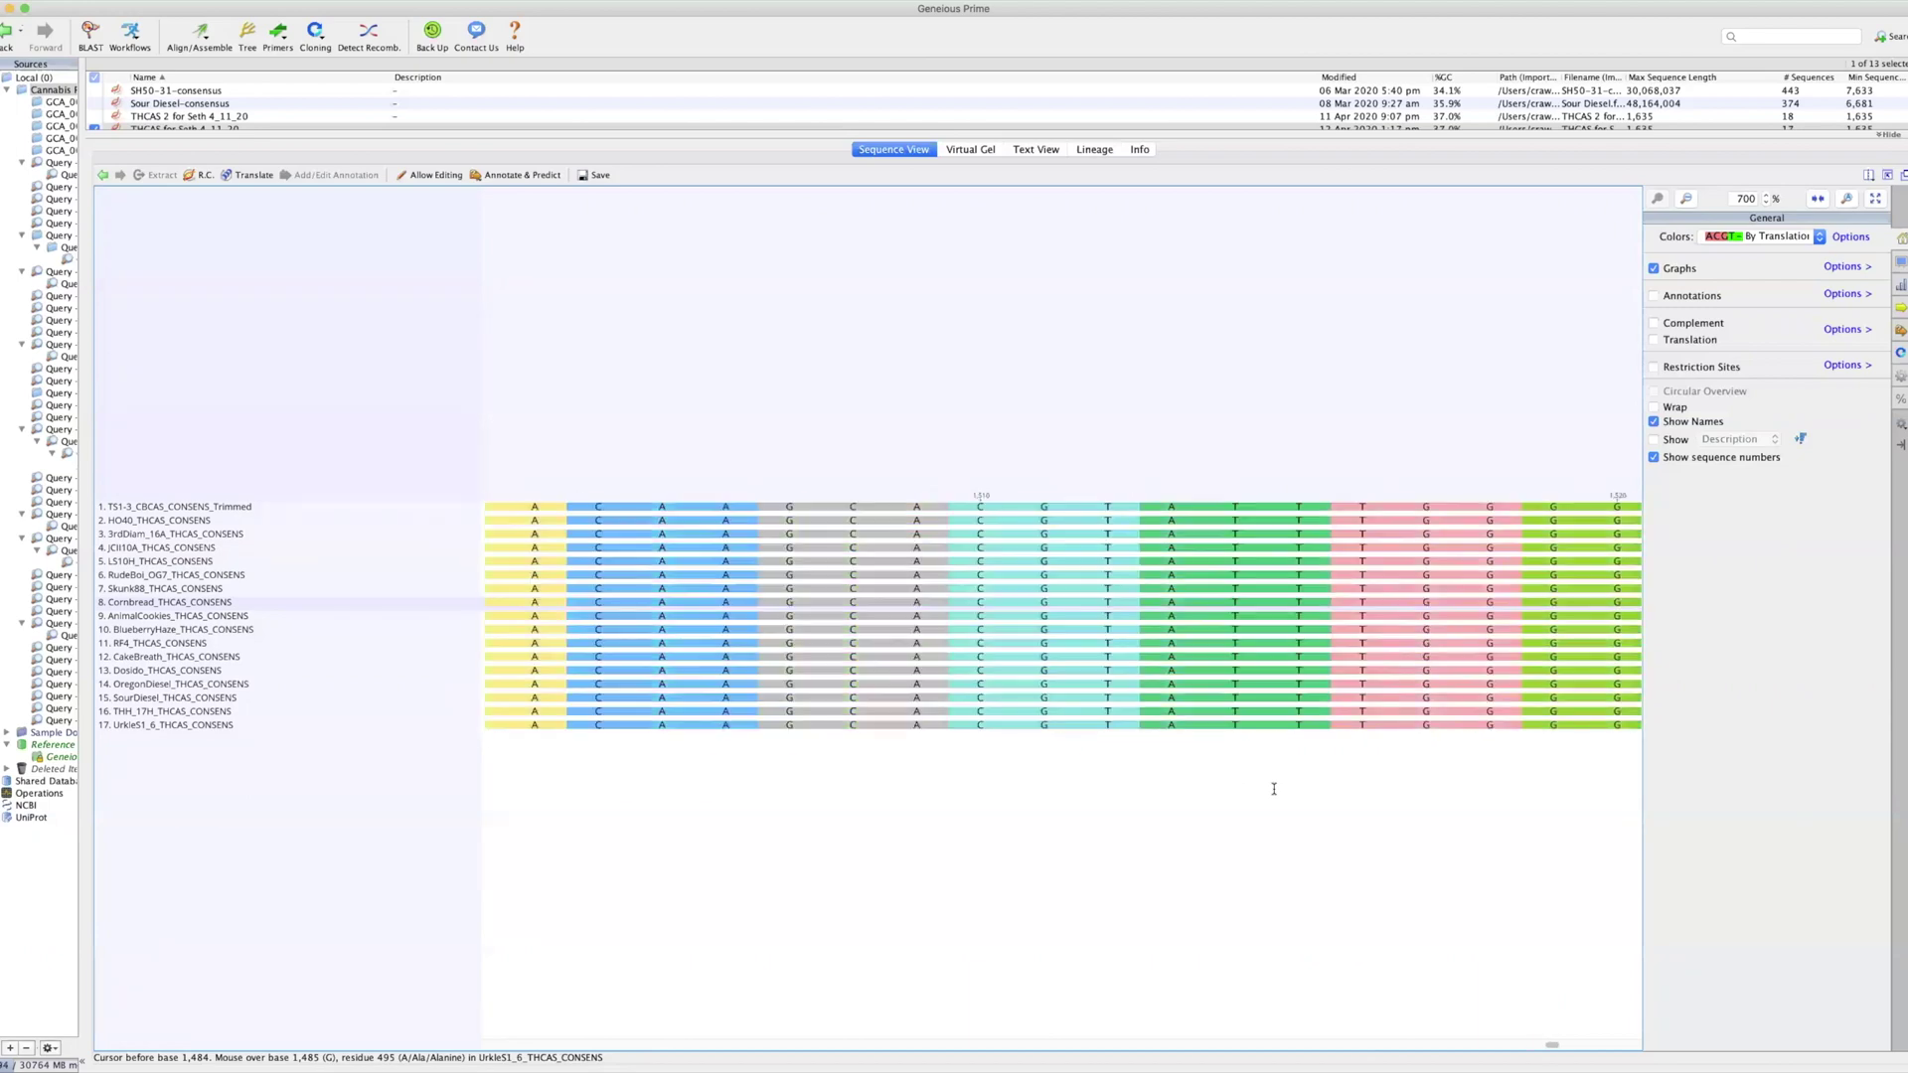
scroll(1273, 788, "right", 20)
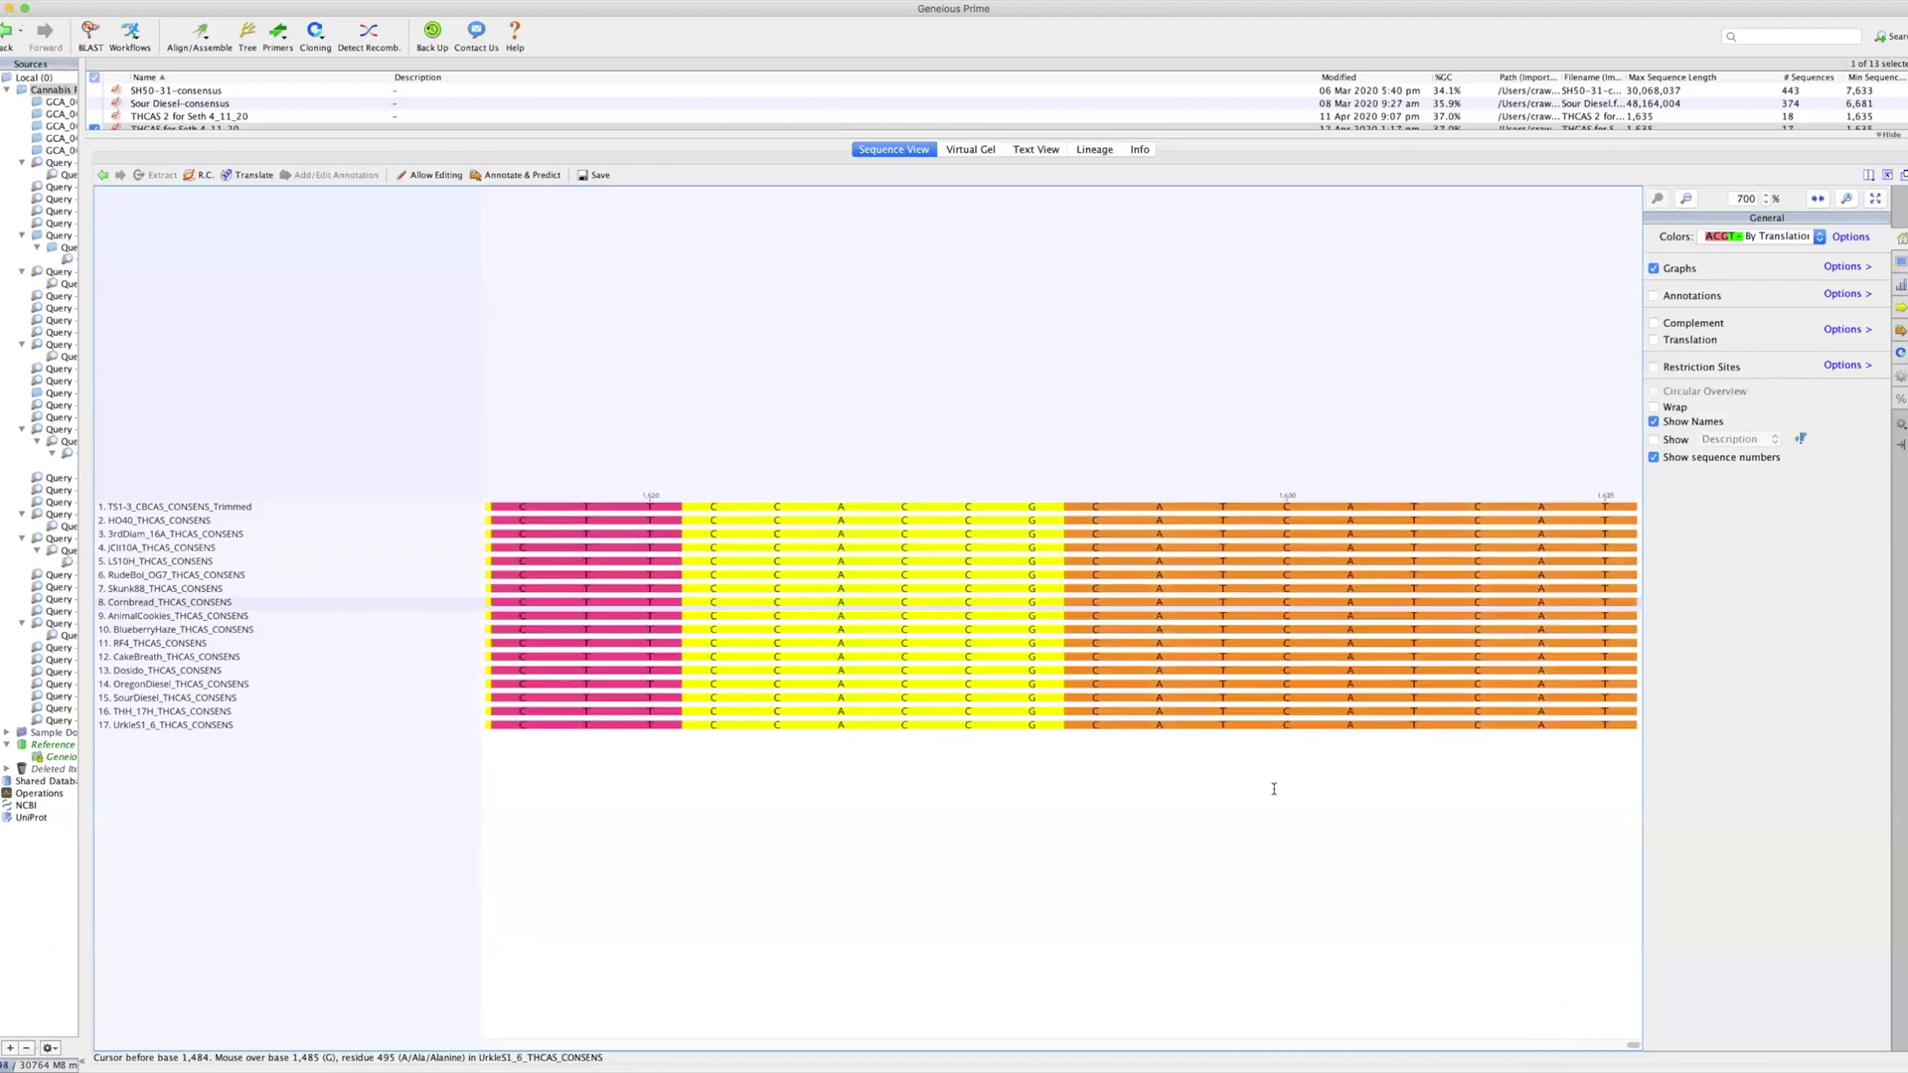
scroll(1392, 915, "left", 4)
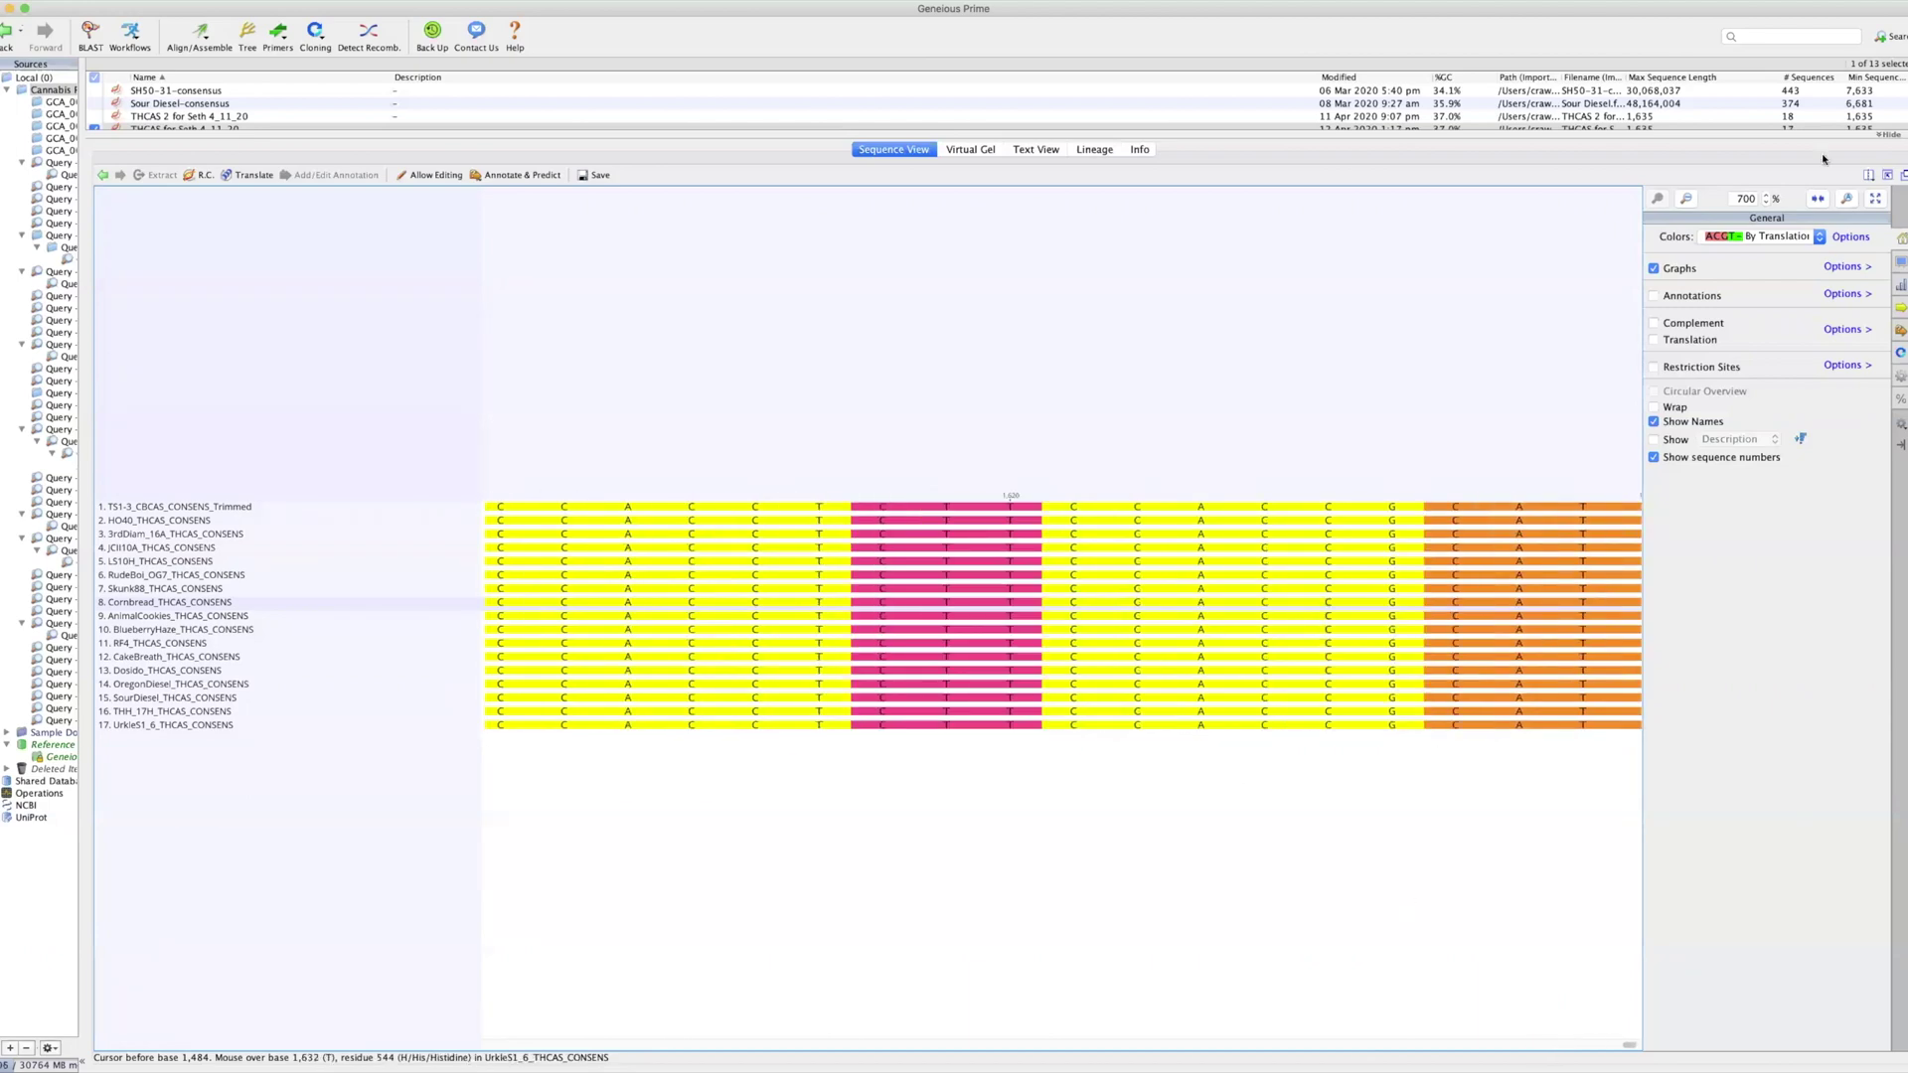
Step: Reduce the alignment zoom to 226% so that more codons fit in the view
left_click(1767, 201)
left_click(1767, 202)
left_click(1766, 202)
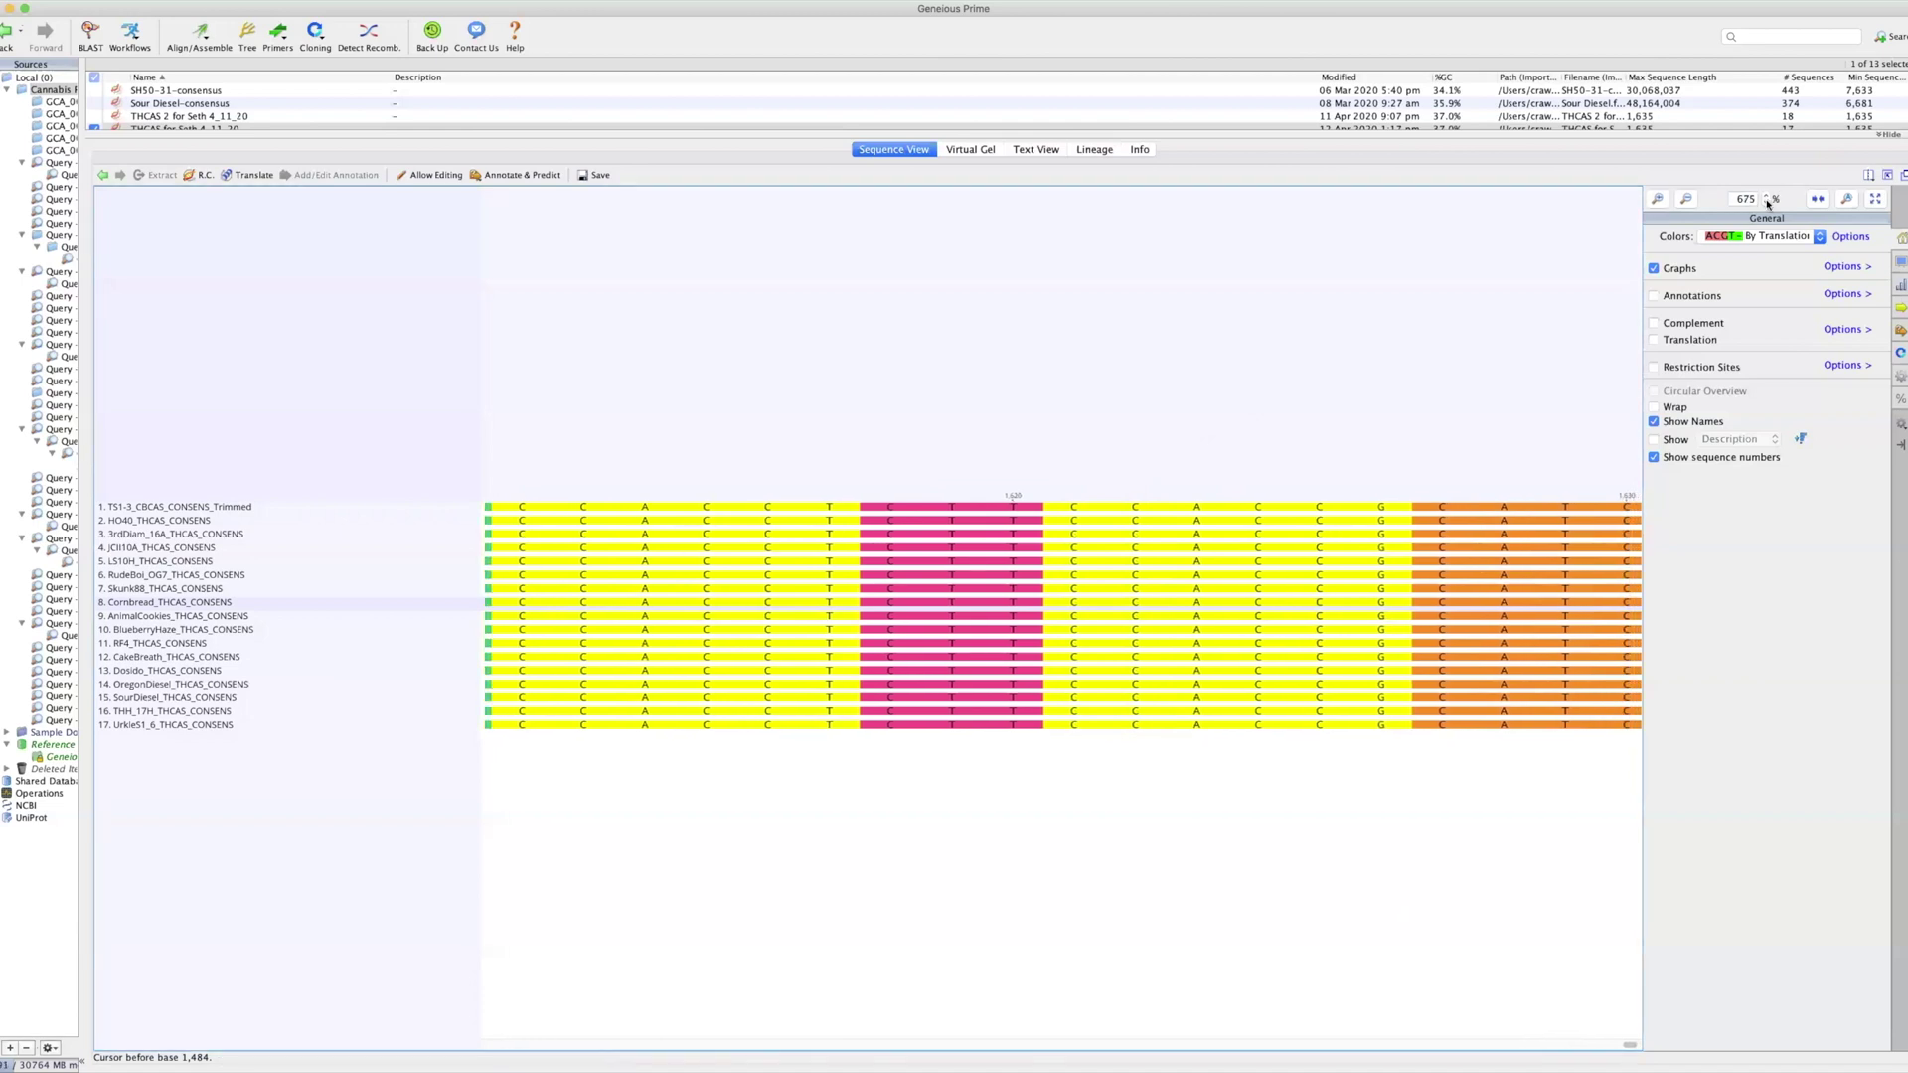
left_click(1766, 202)
left_click(1766, 201)
left_click(1766, 201)
left_click(1767, 201)
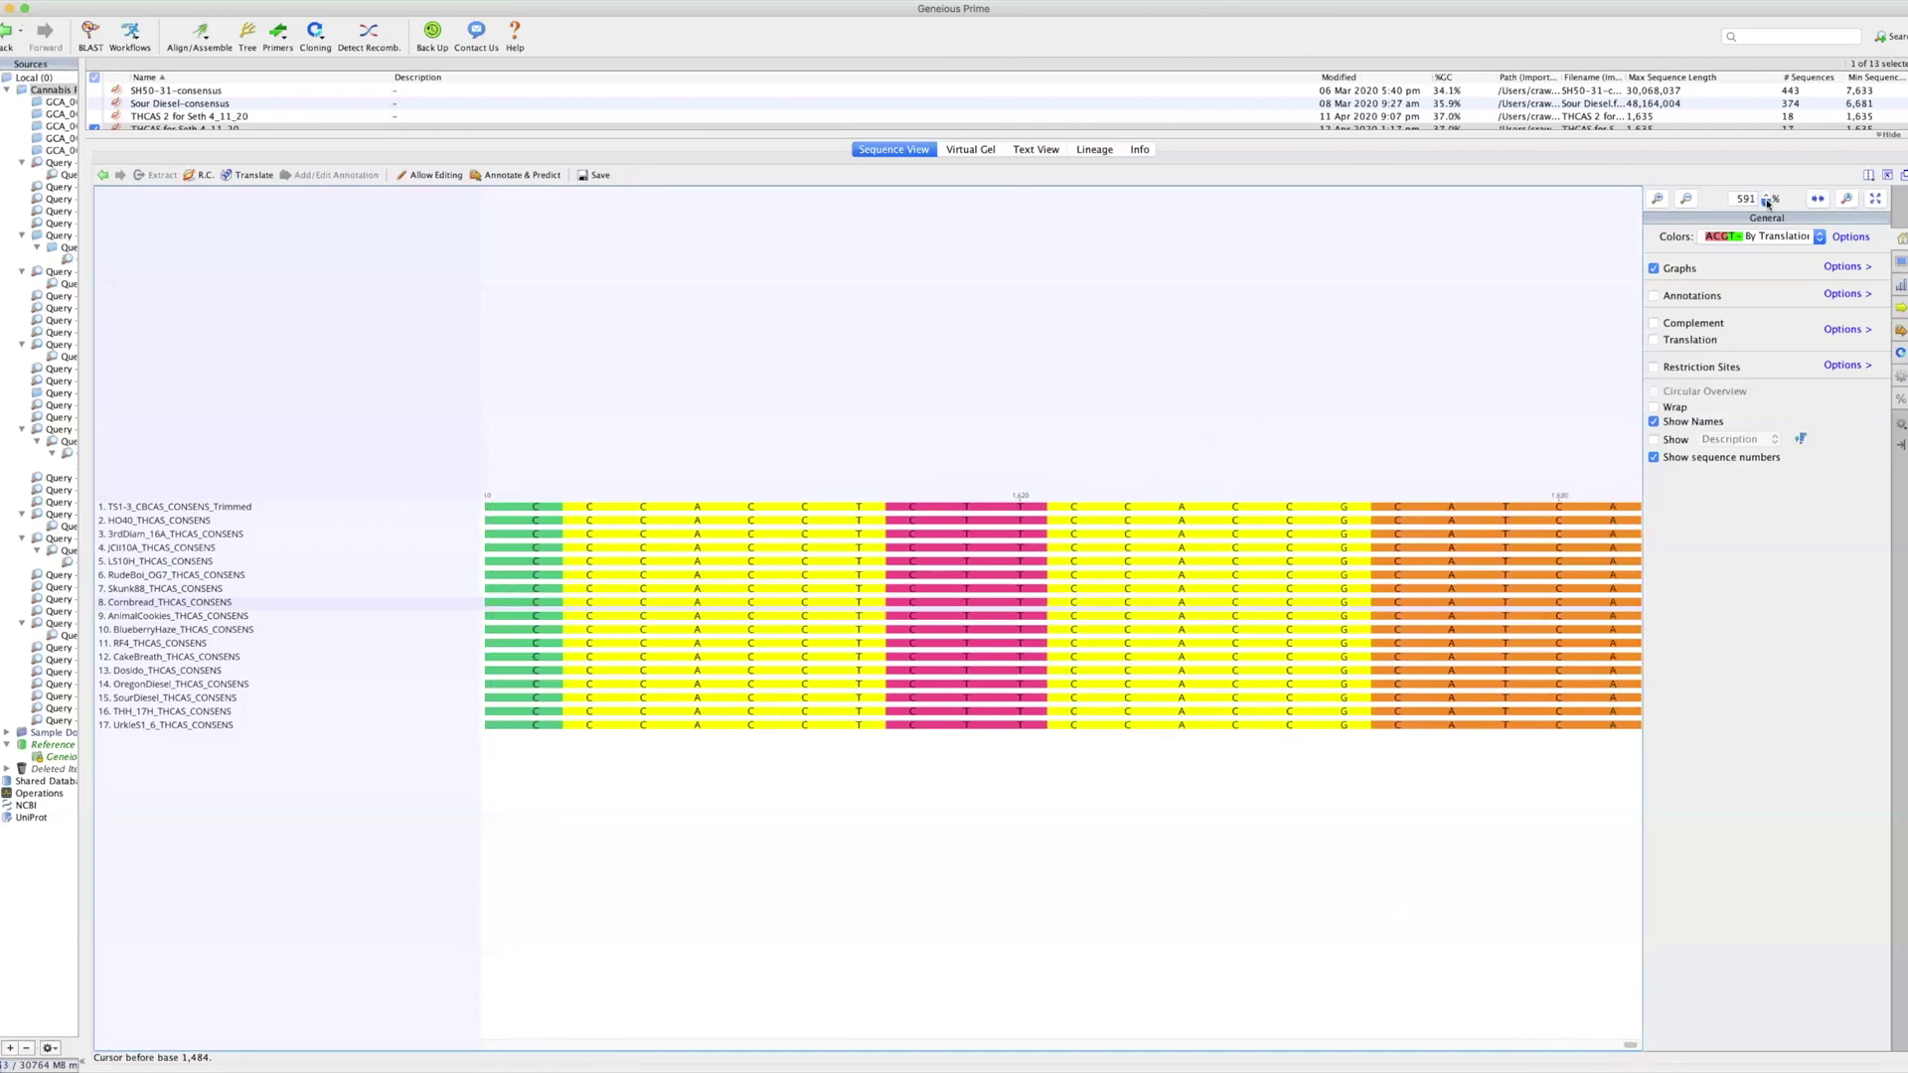
left_click(1767, 202)
left_click(1766, 202)
left_click(1766, 202)
left_click(1767, 202)
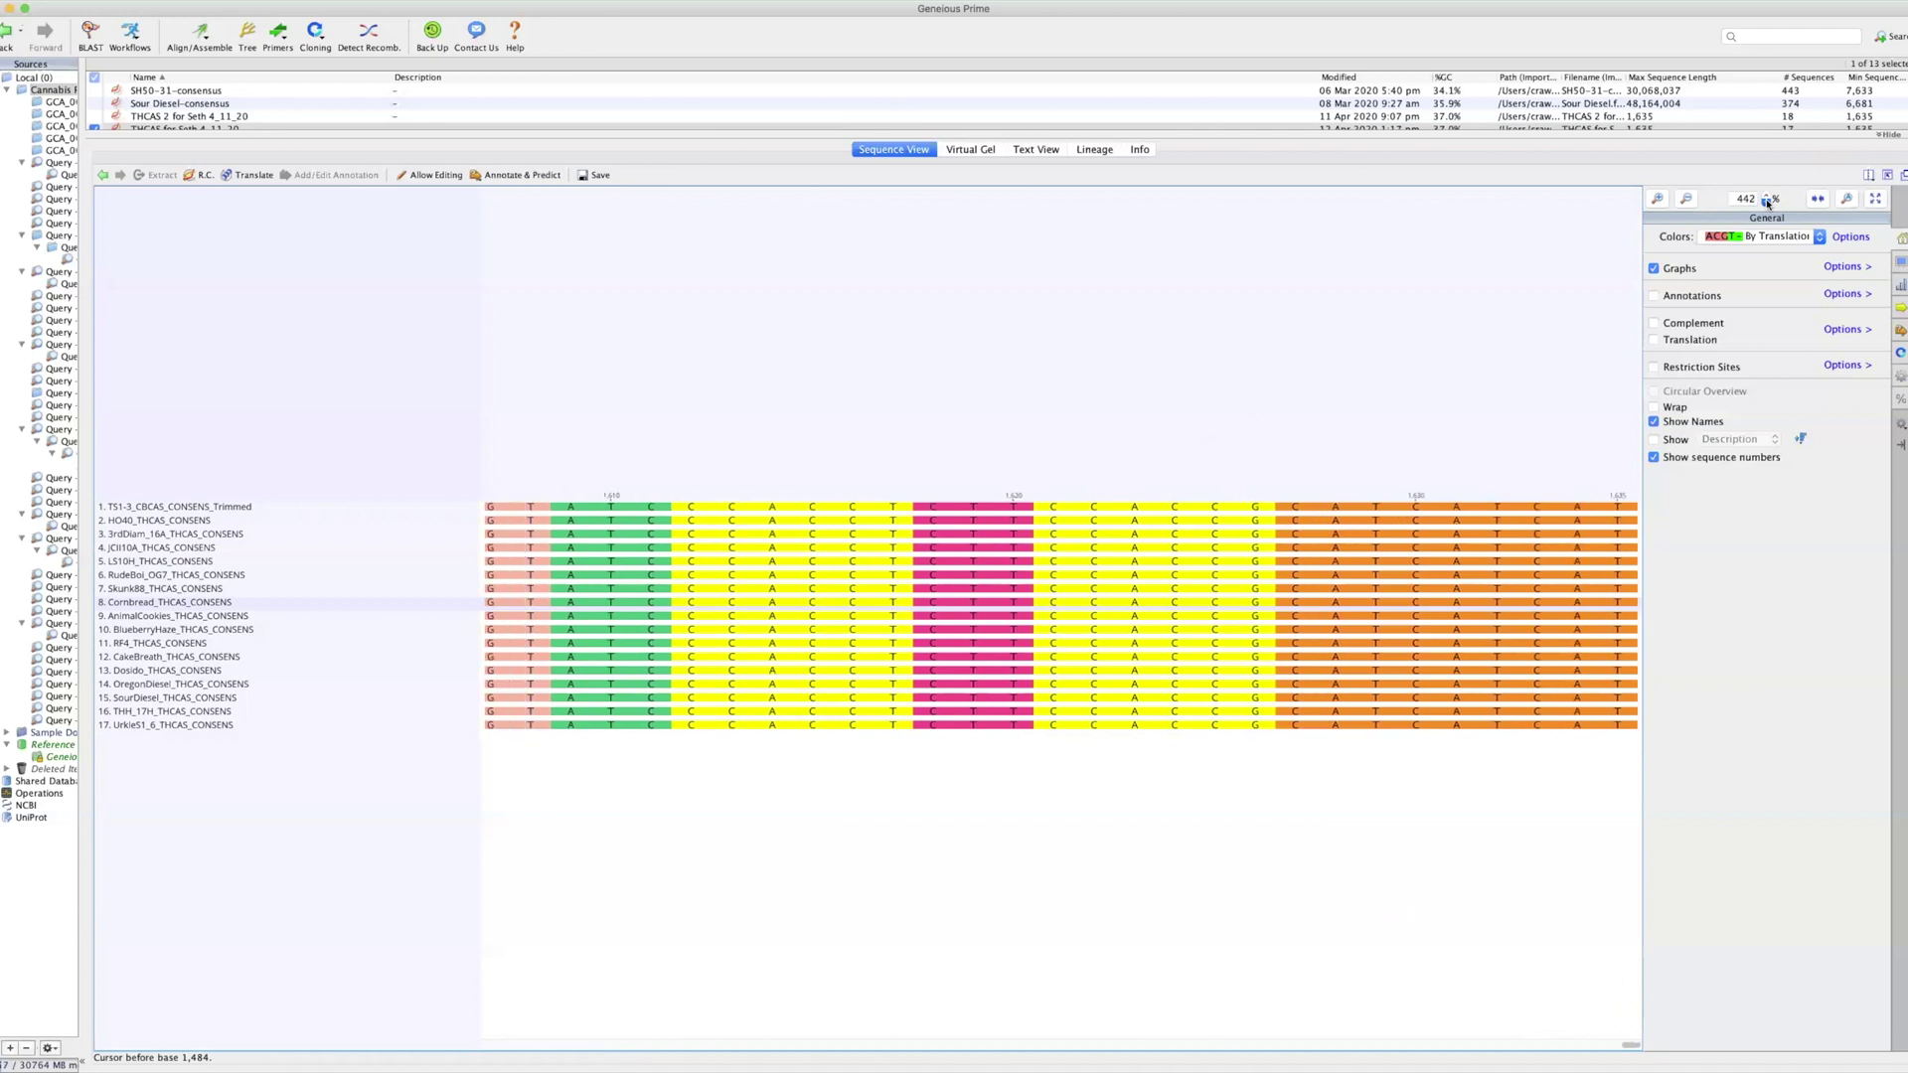
left_click(1766, 201)
left_click(1766, 201)
left_click(1767, 202)
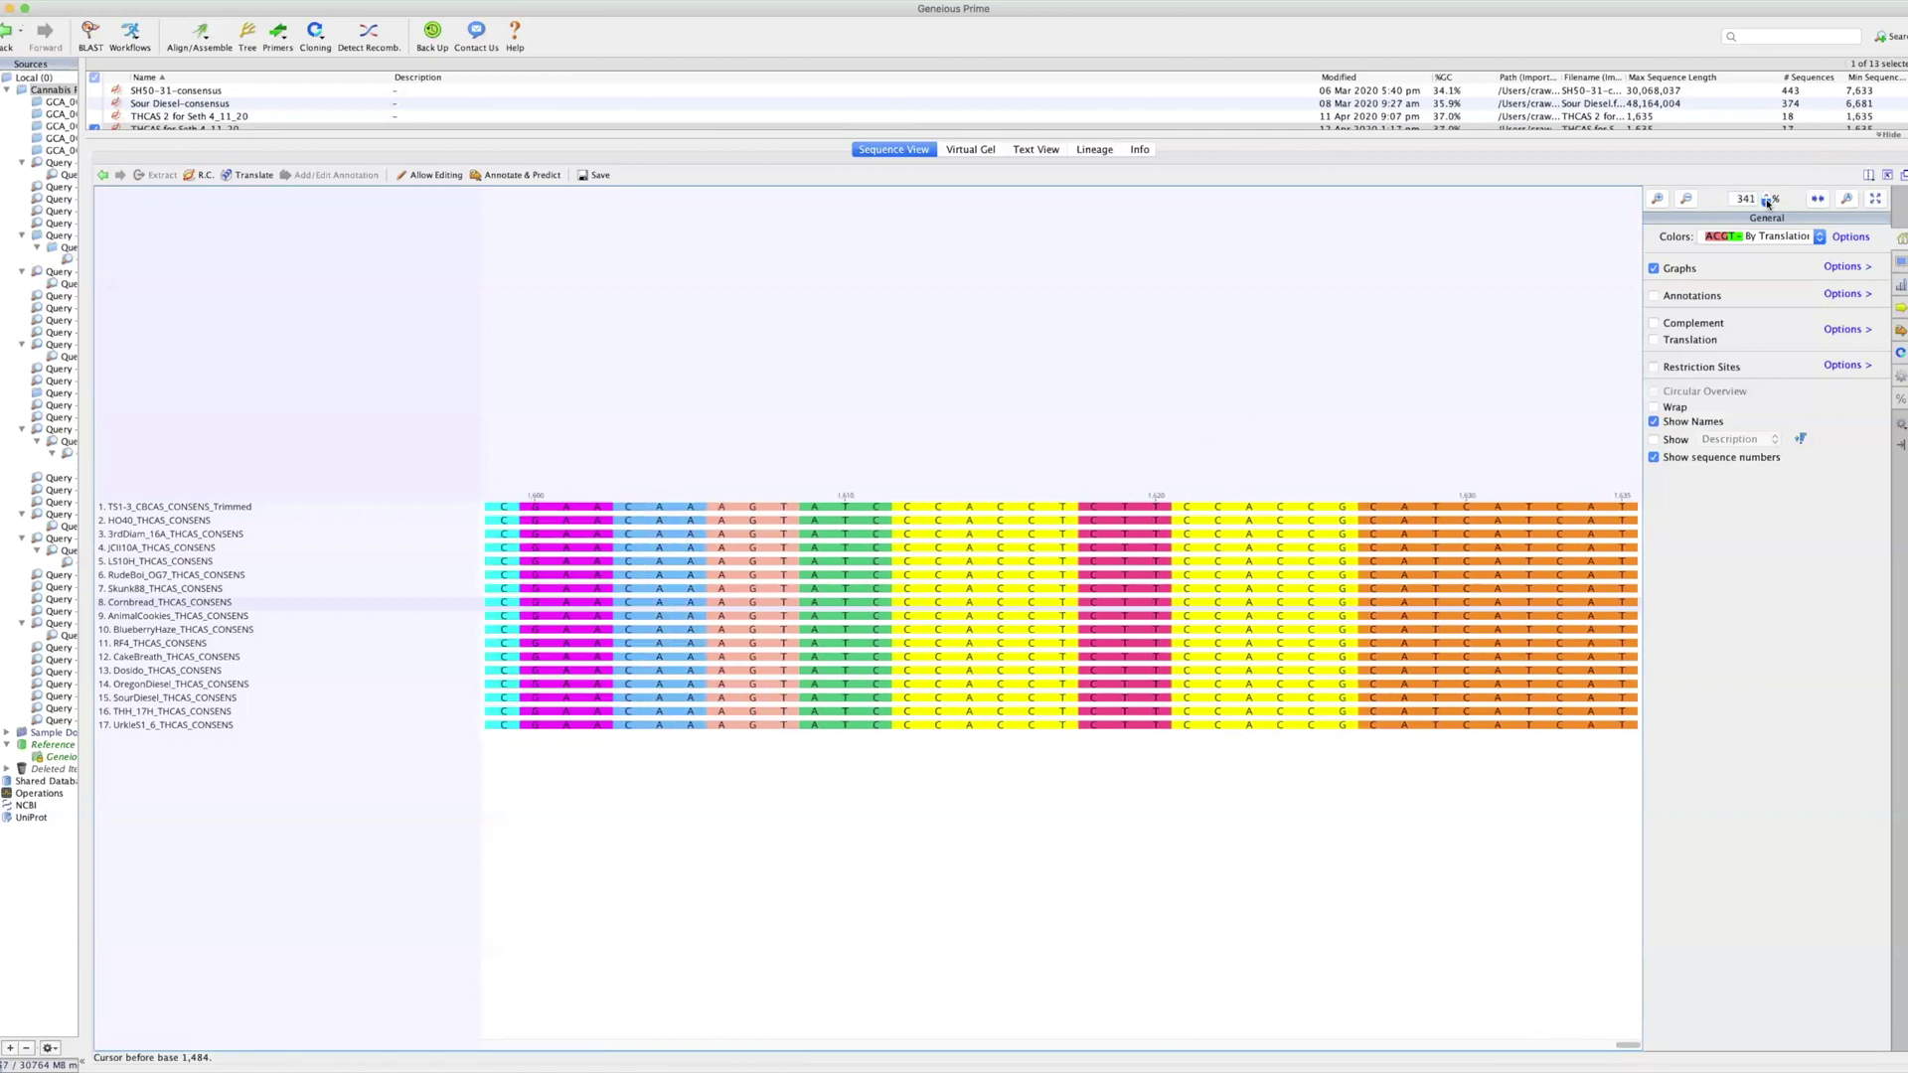
left_click(1767, 202)
left_click(1767, 202)
left_click(1767, 202)
left_click(1767, 202)
left_click(1767, 201)
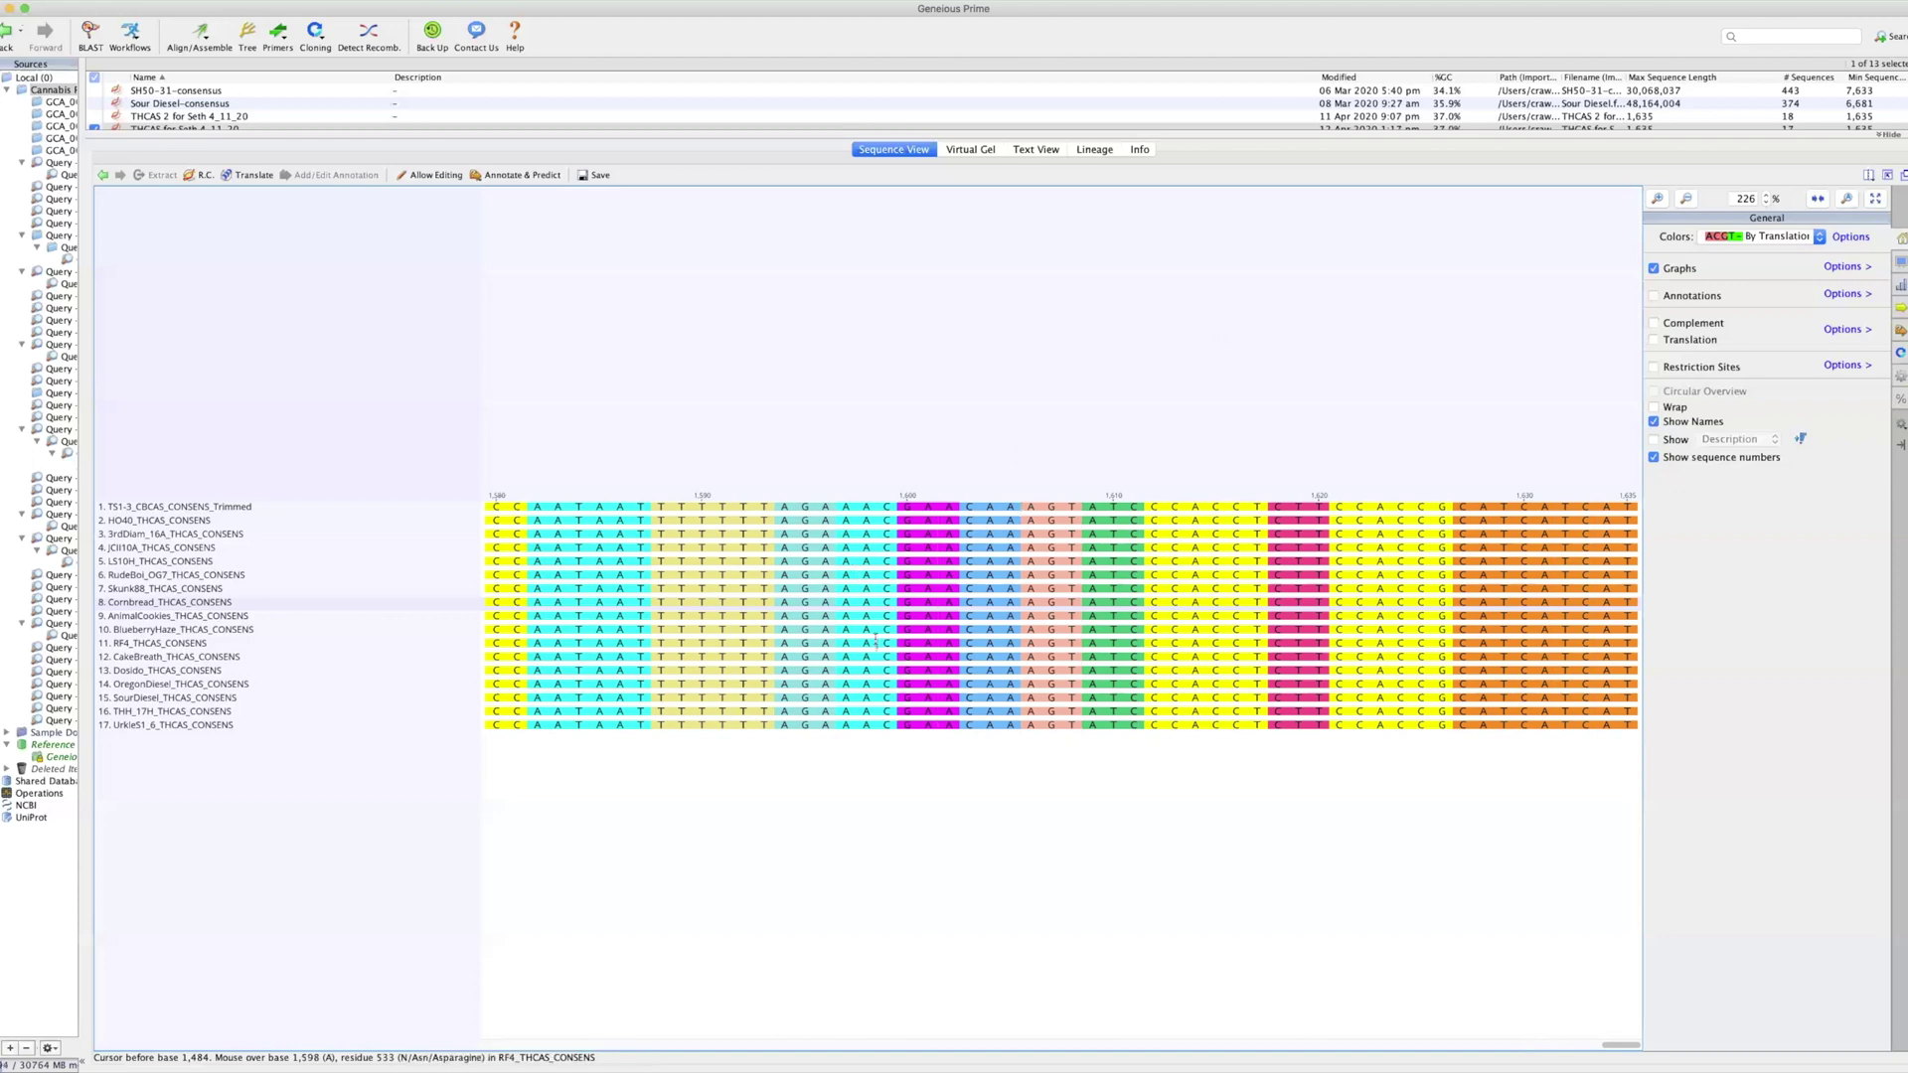
Step: Review the codons backwards from the alignment's end to the TS1-3_CBCAS_CONSENS_Trimmed variant codon at bases 1,063 to 1,065
scroll(993, 541, "left", 15)
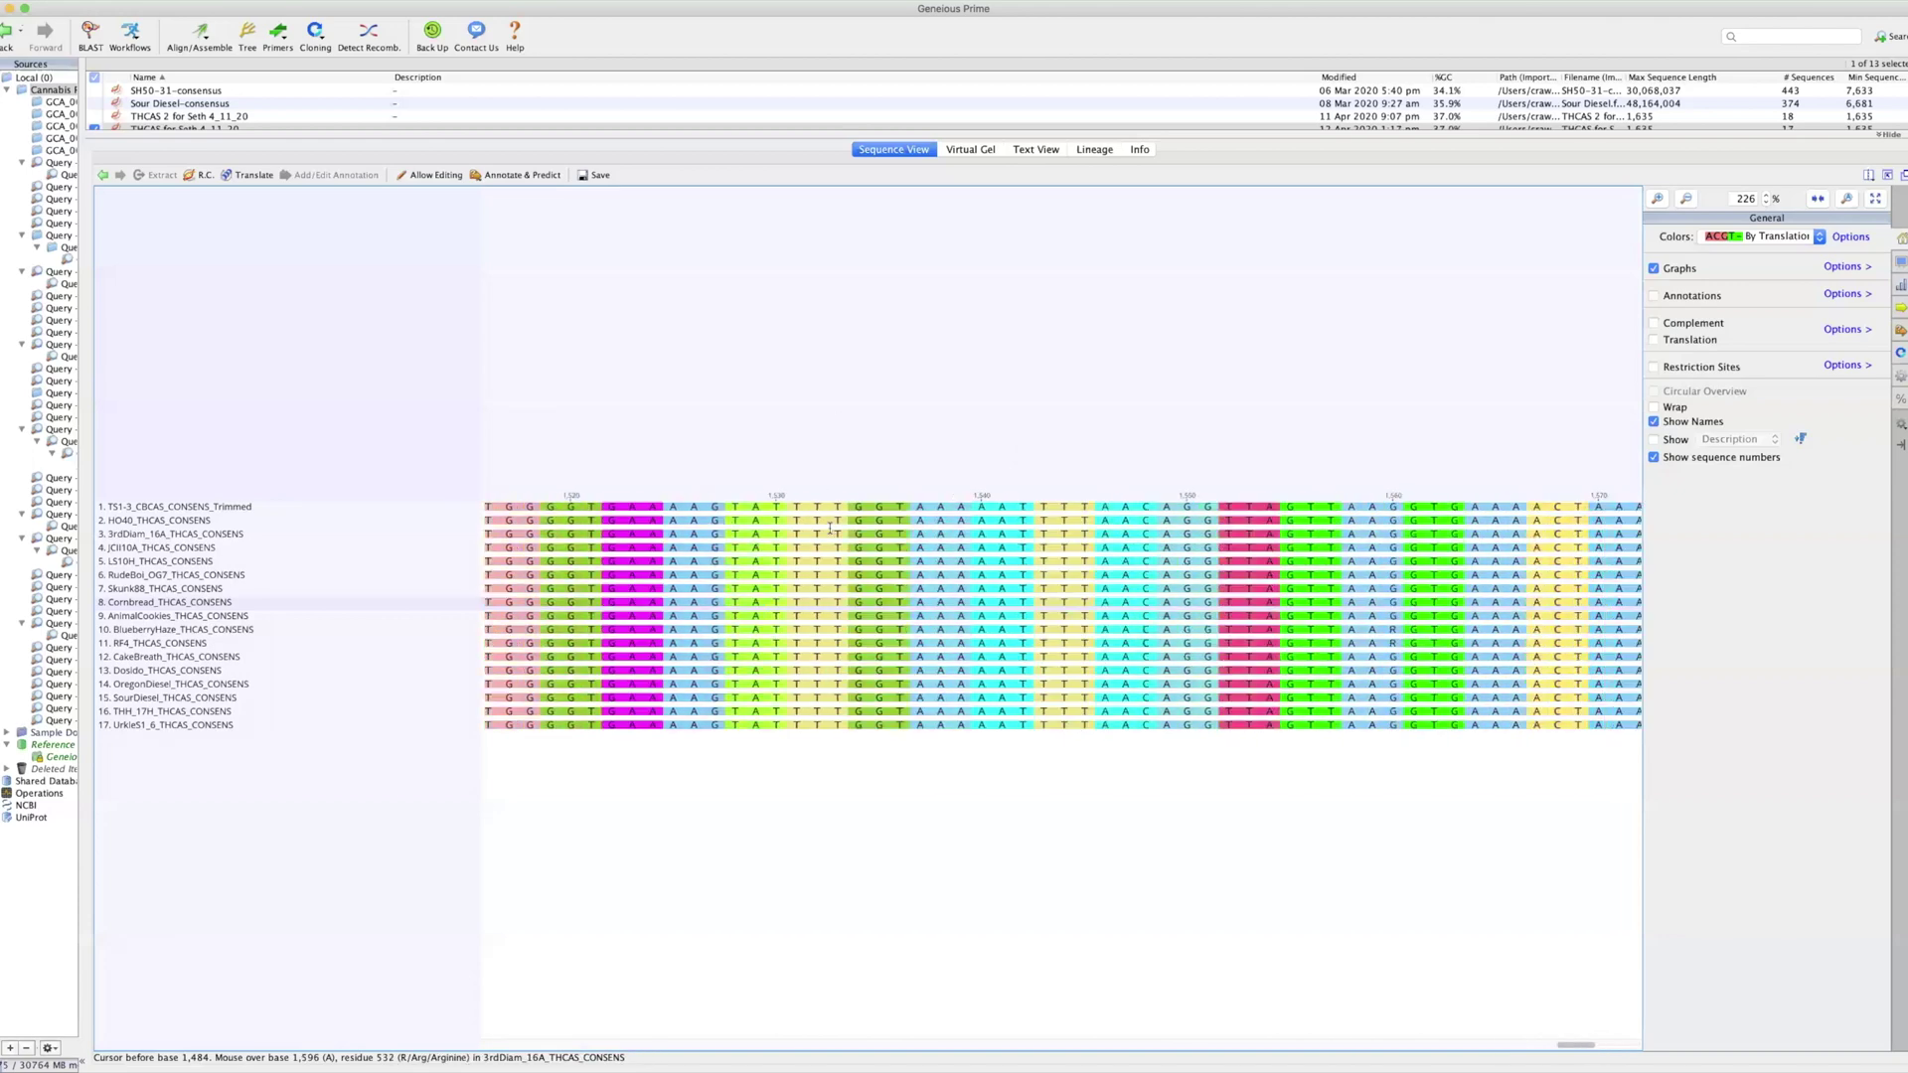
scroll(830, 528, "left", 3)
scroll(830, 528, "left", 15)
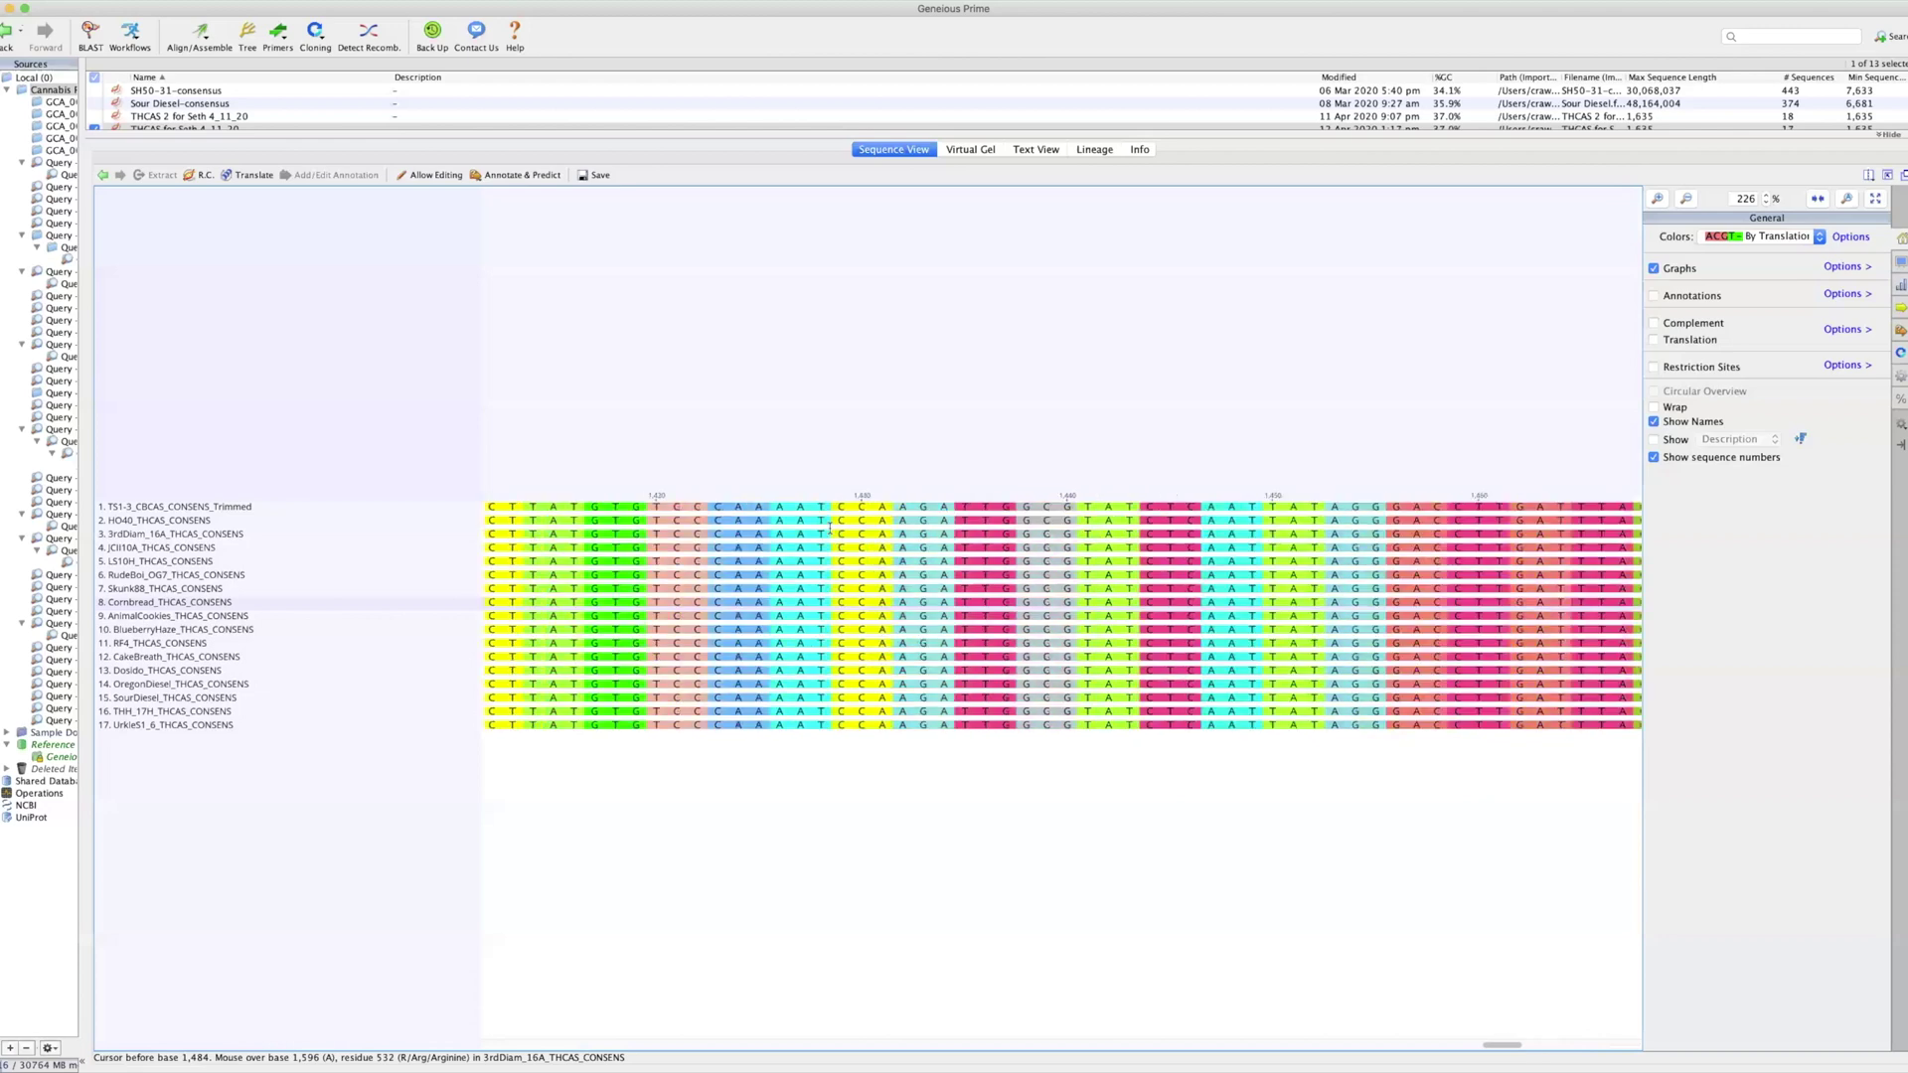
scroll(829, 527, "left", 15)
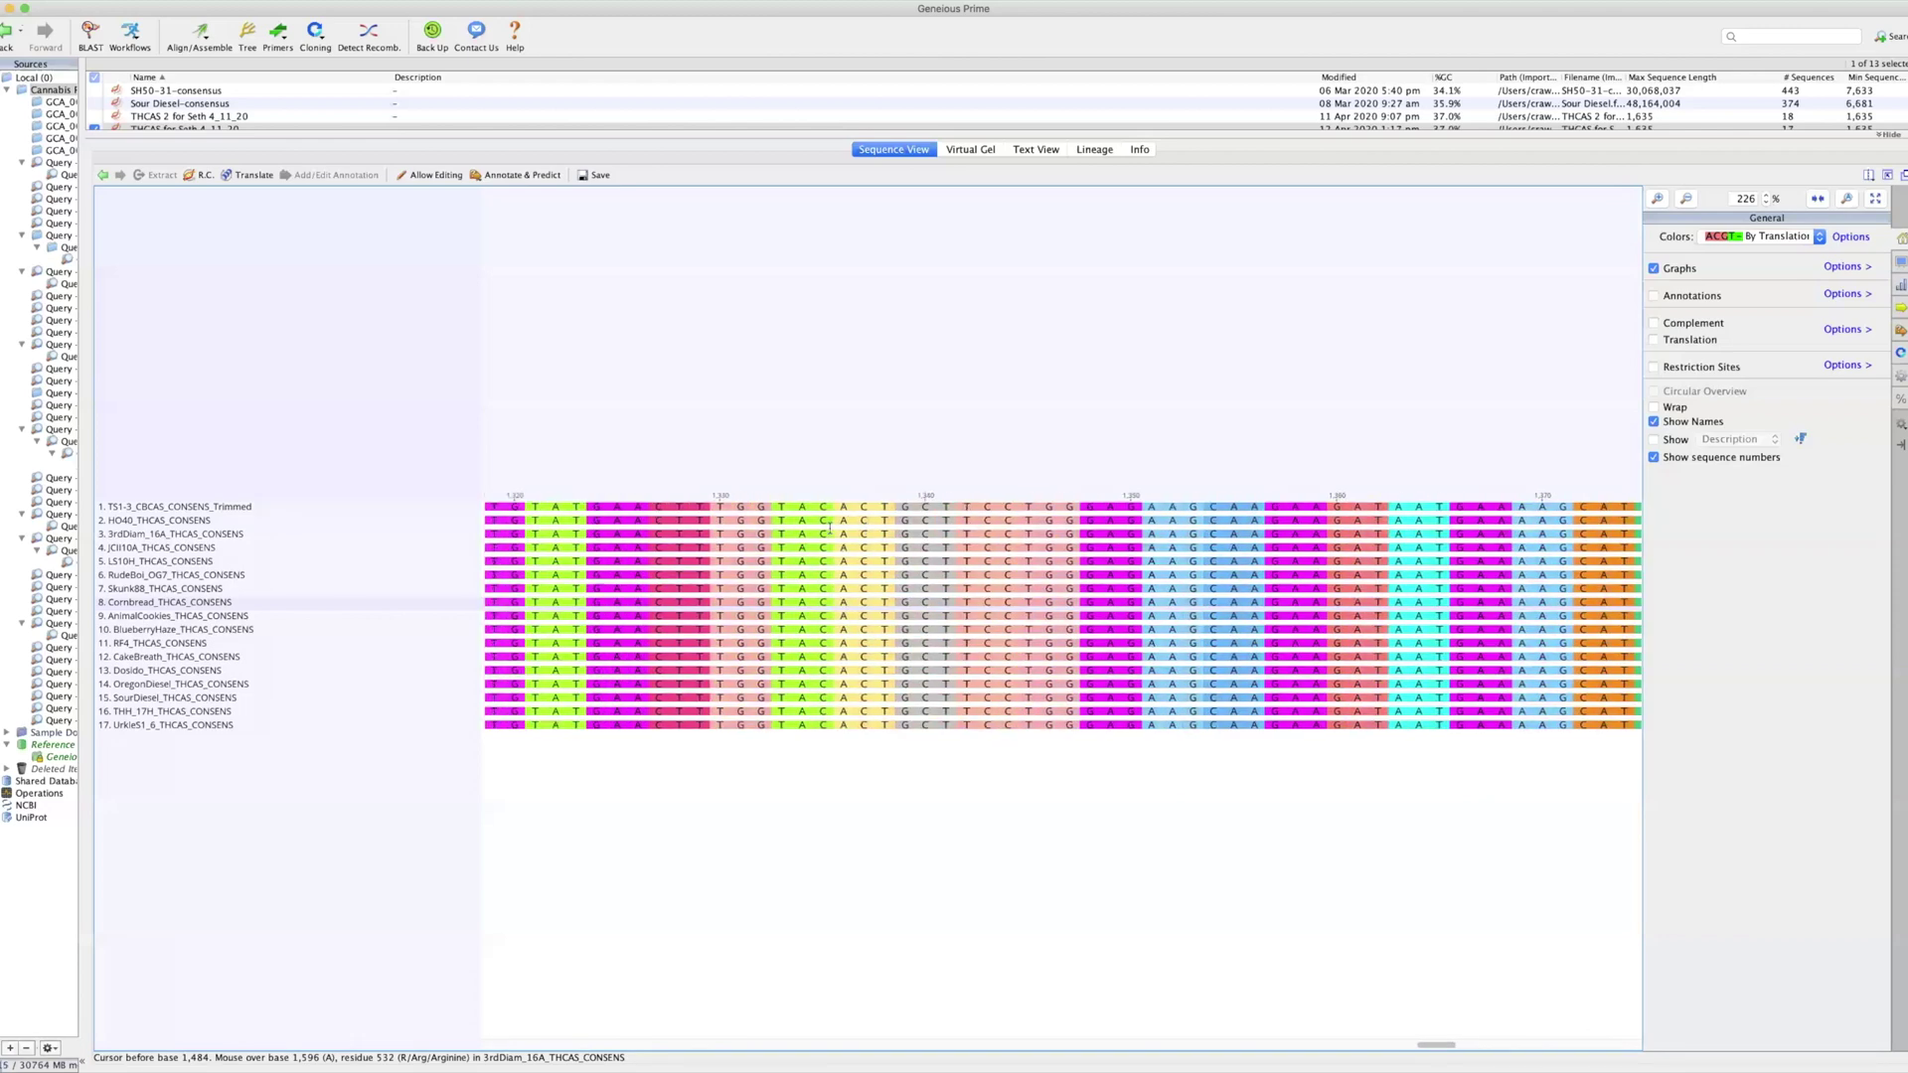
scroll(830, 527, "left", 7)
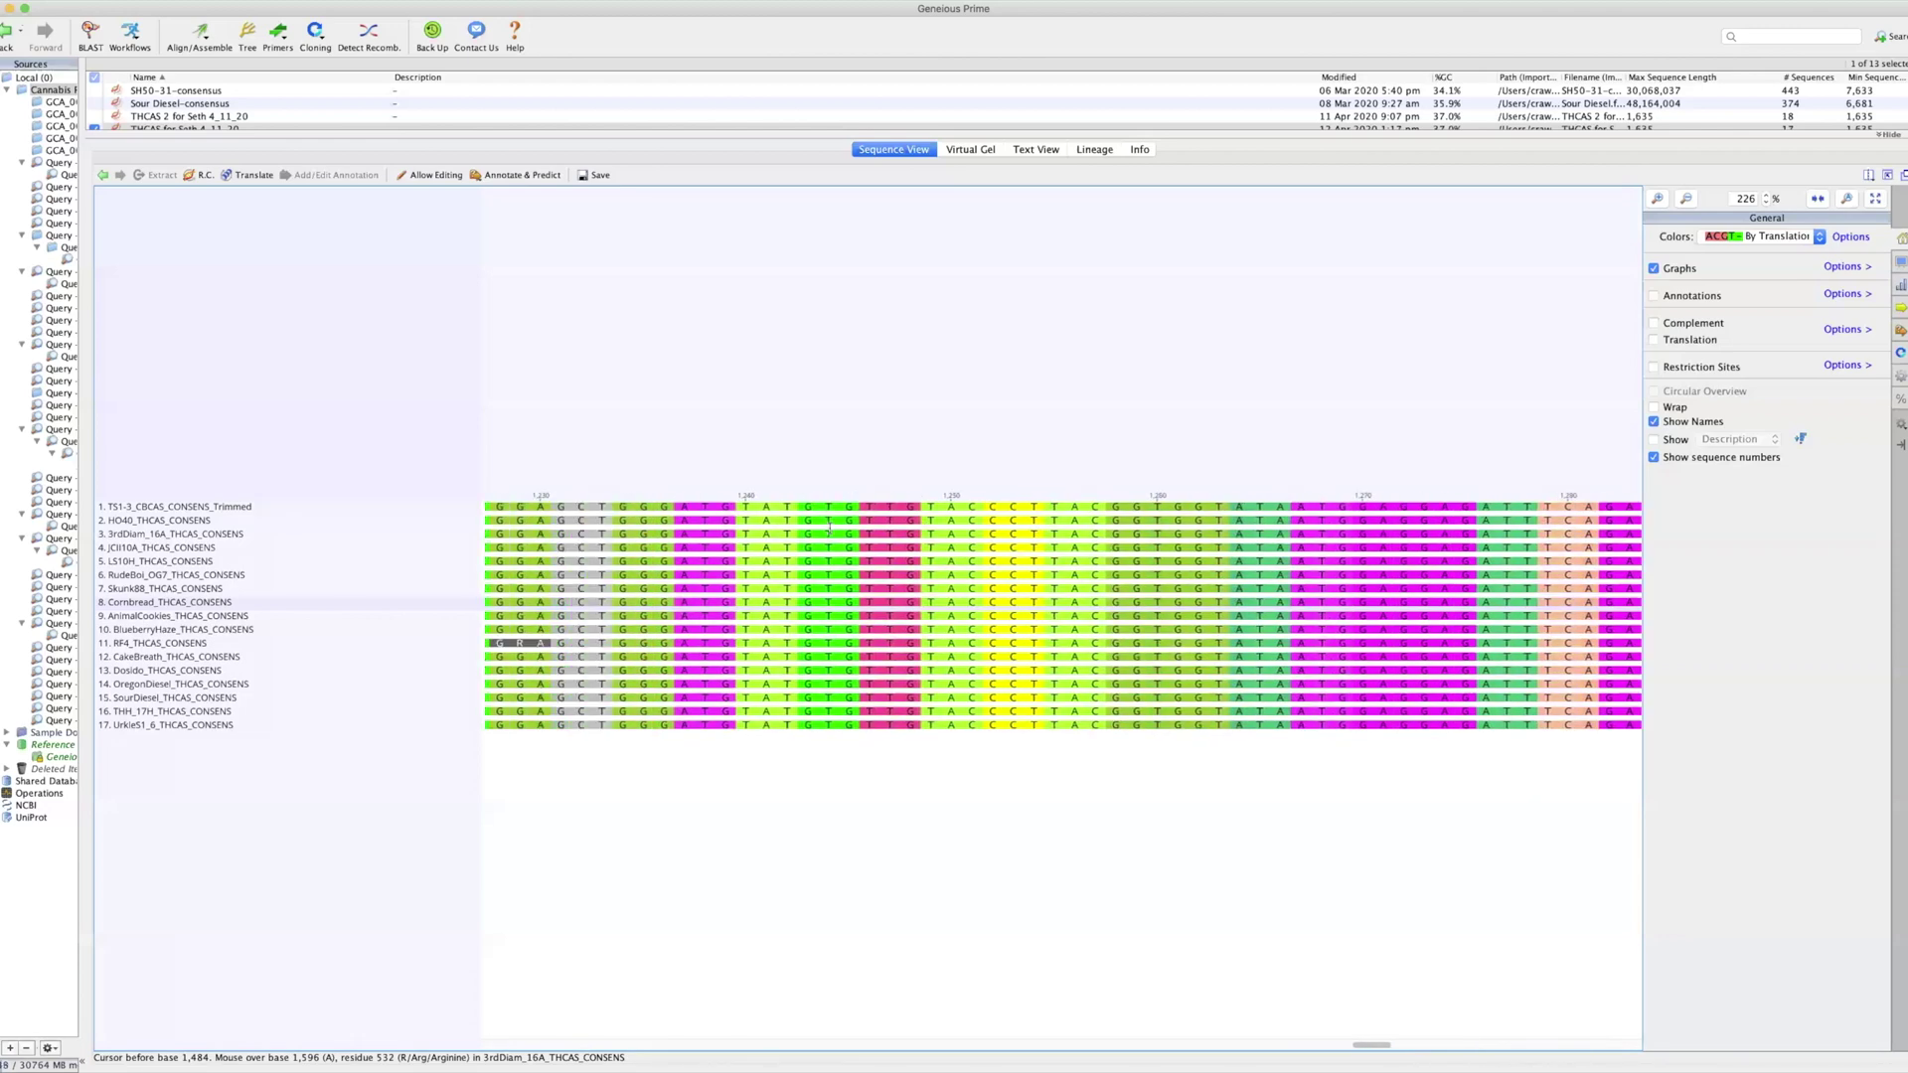
scroll(829, 527, "left", 10)
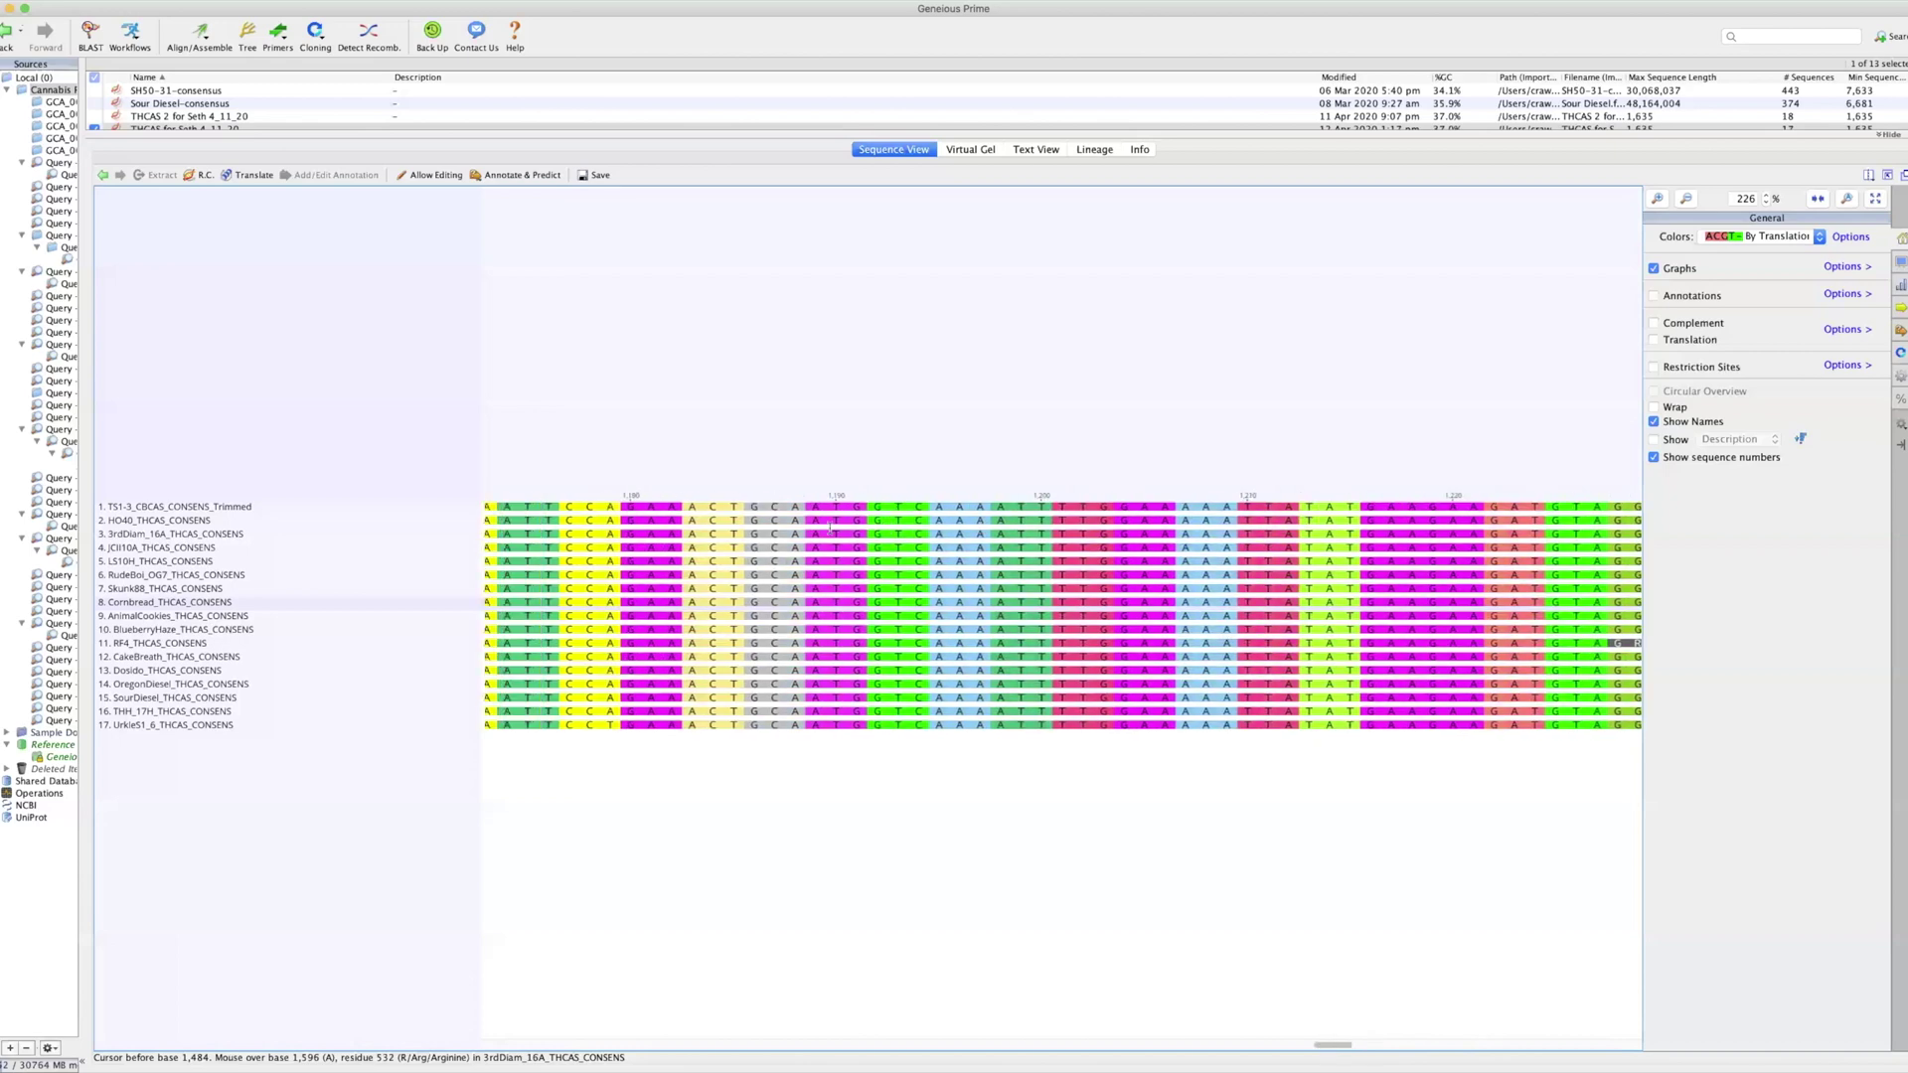
scroll(812, 527, "left", 10)
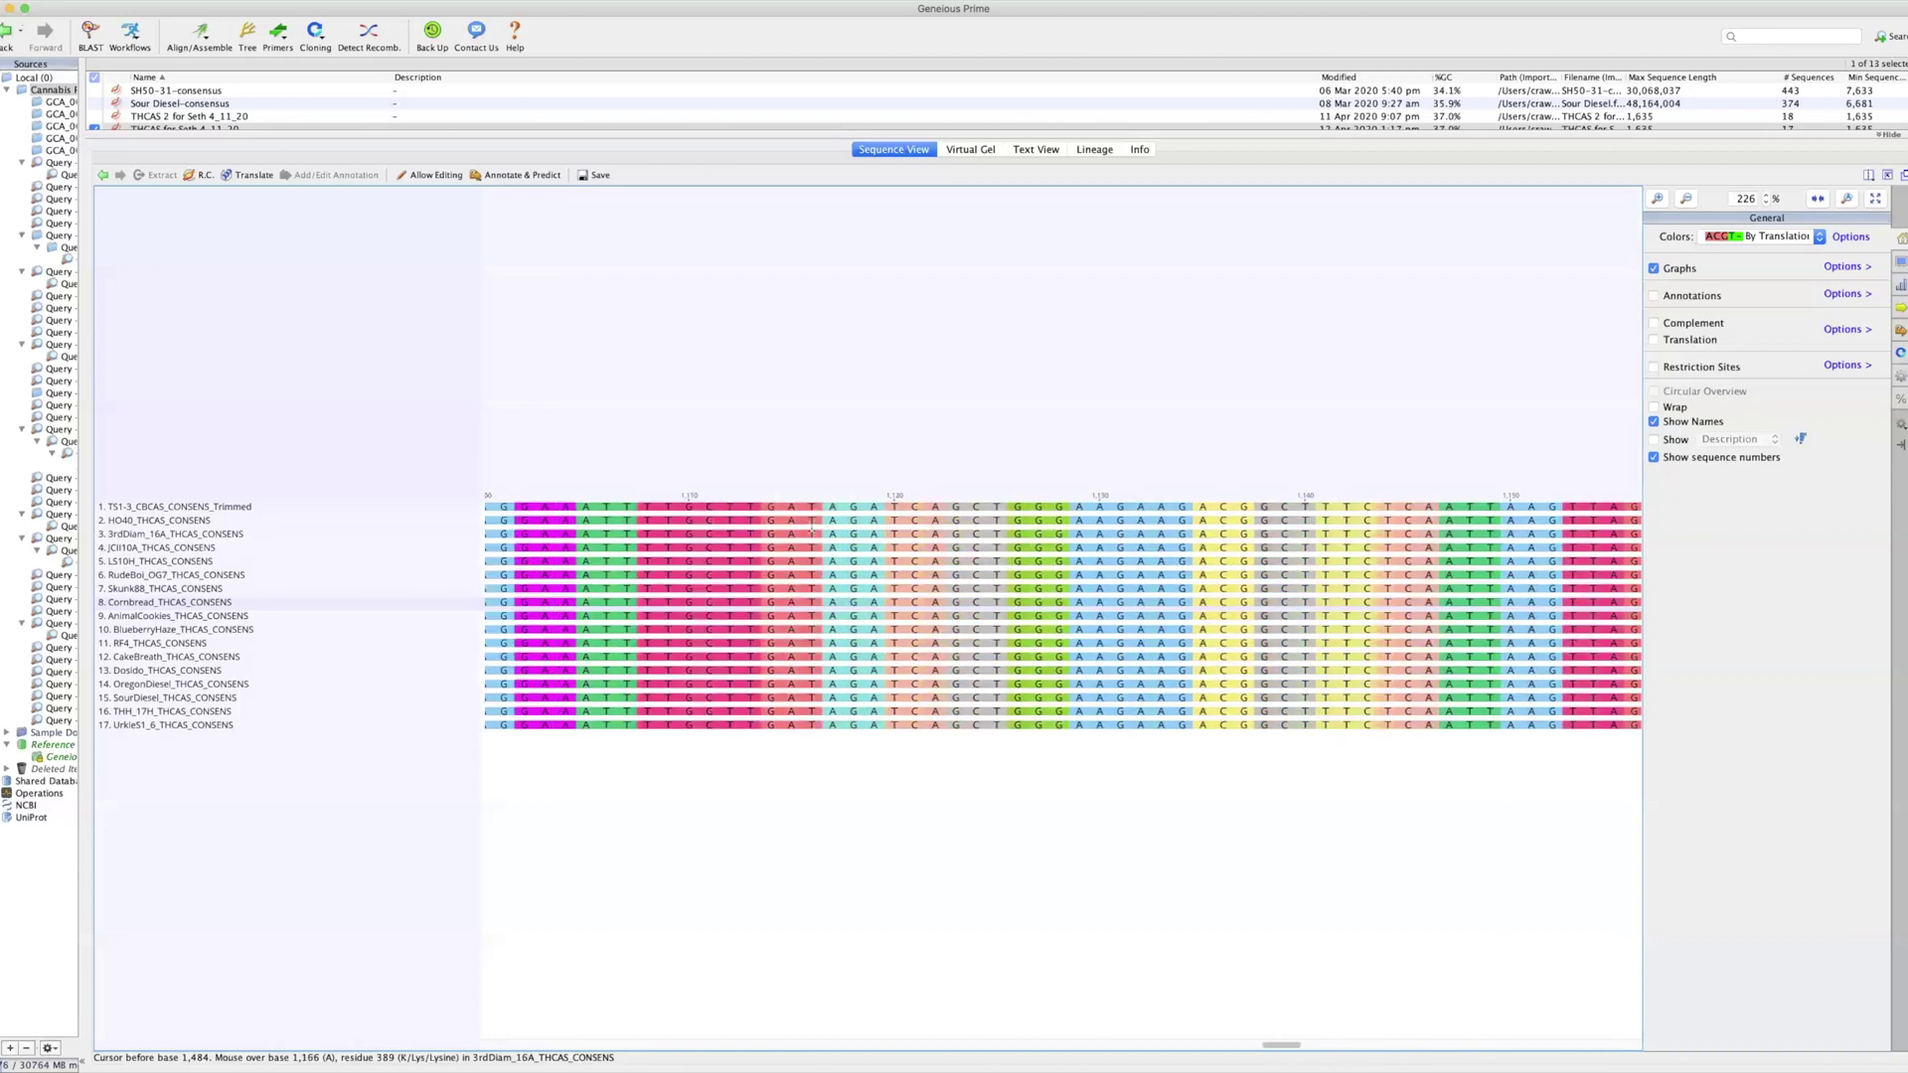
scroll(813, 530, "left", 10)
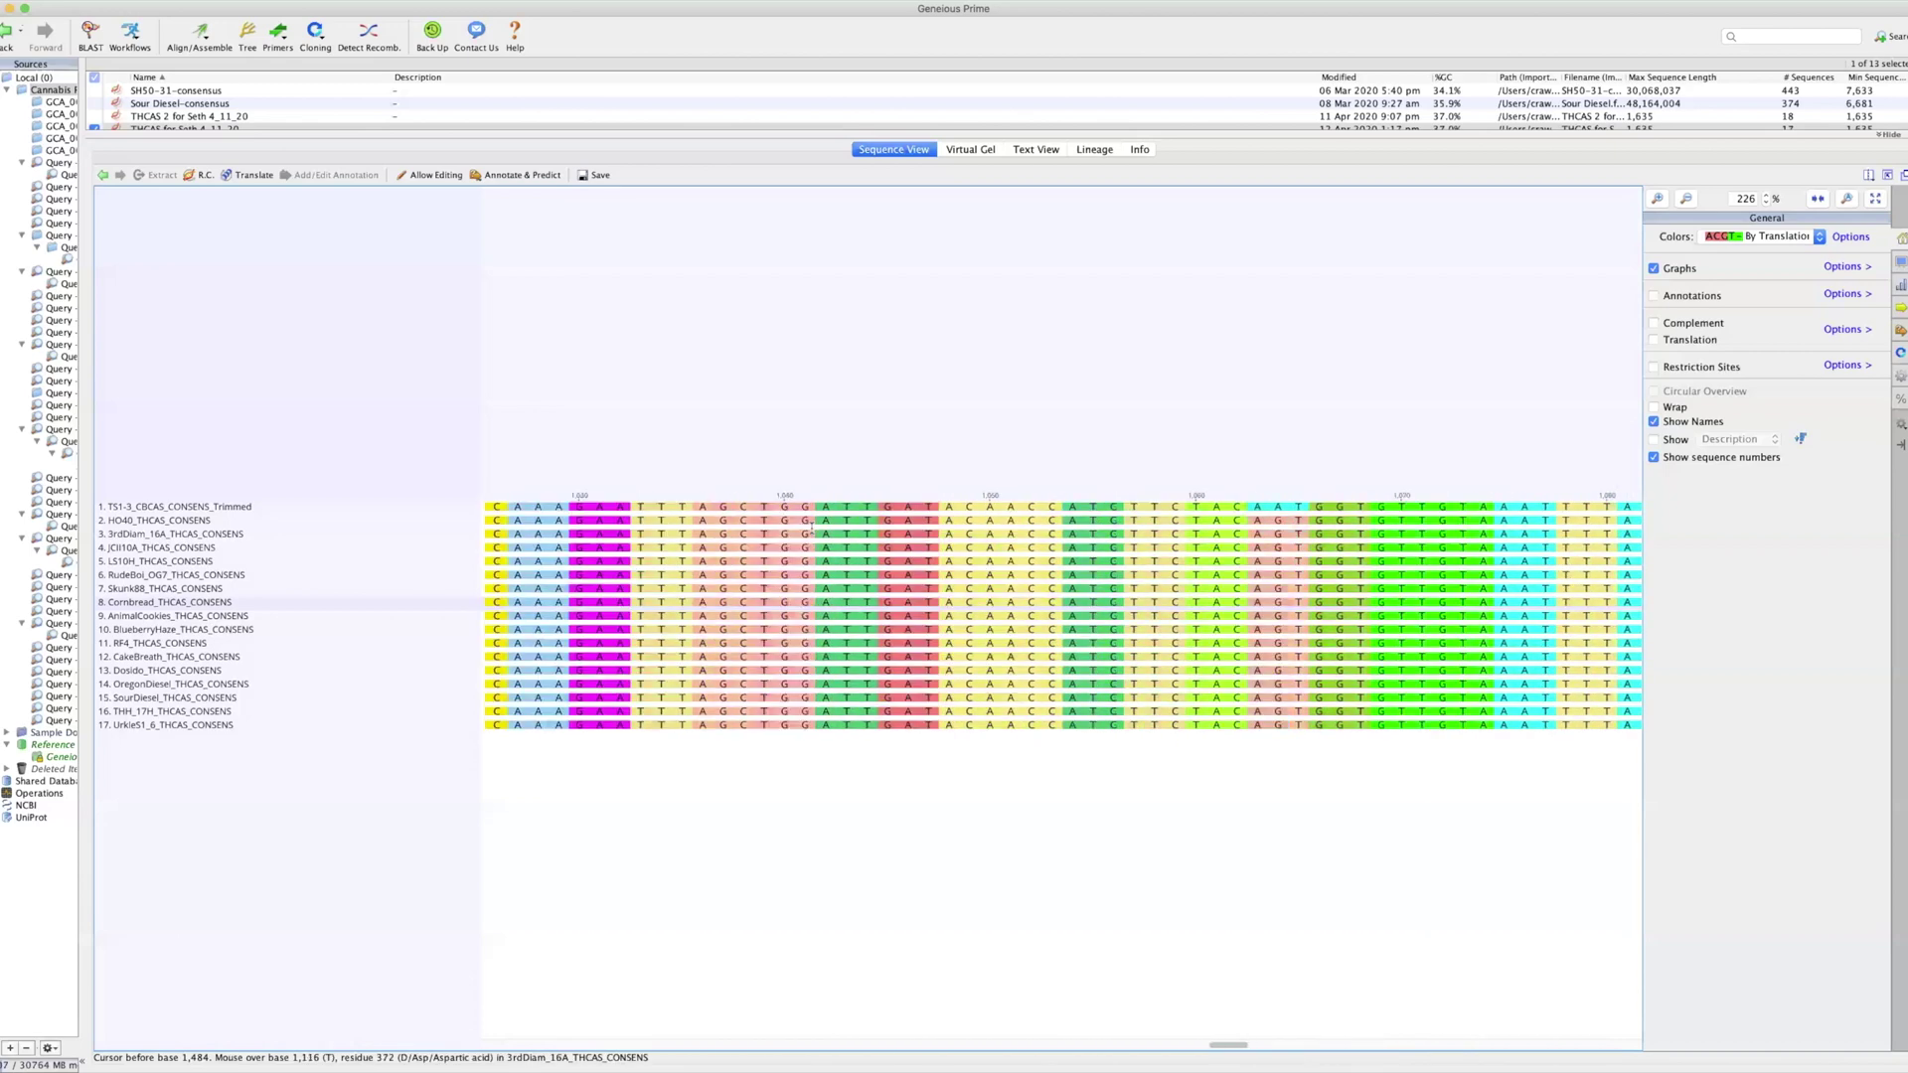